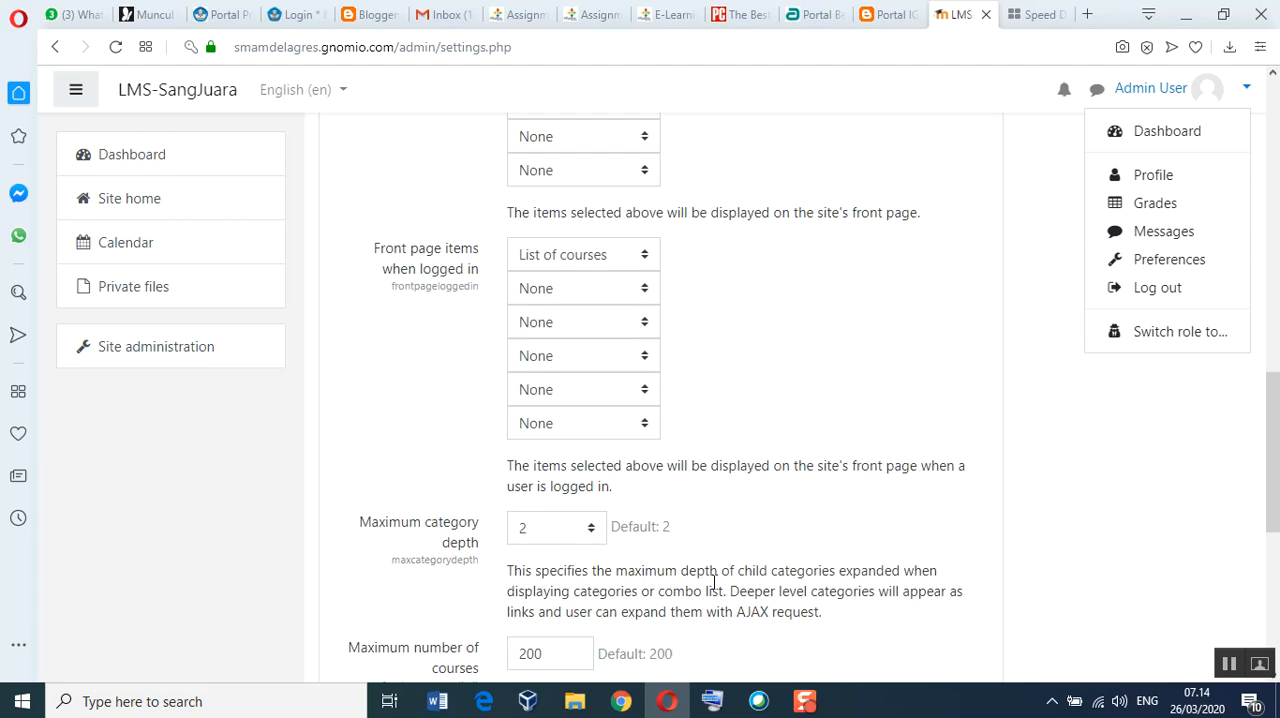
Step: Switch the site's display language to Indonesian (id)
scroll(714, 582, "up", 8)
scroll(714, 582, "up", 2)
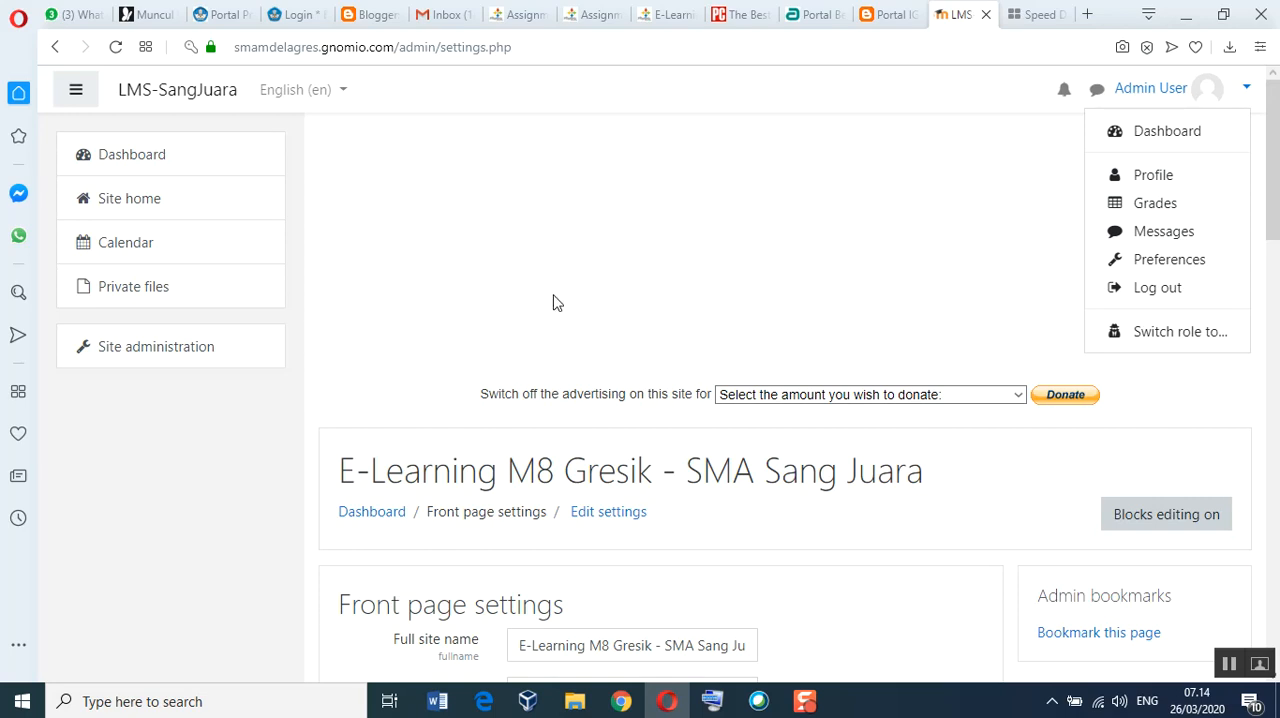
left_click(343, 92)
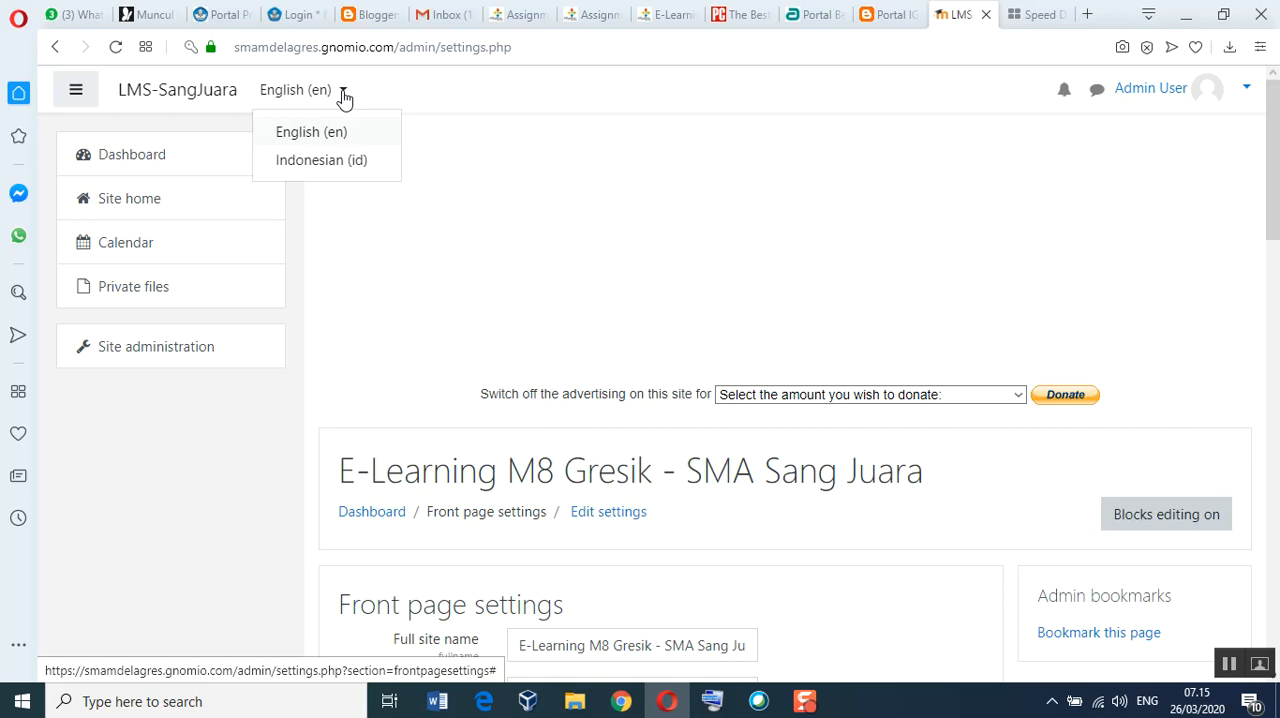
left_click(313, 168)
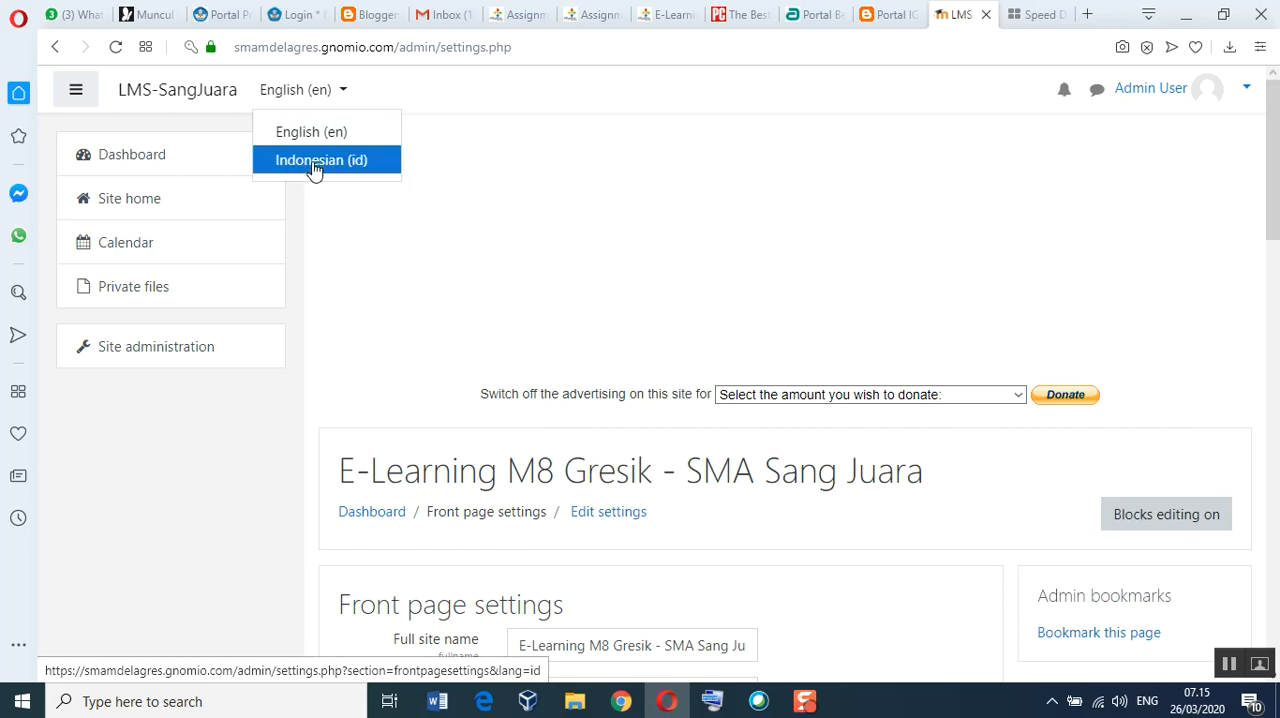
left_click(313, 168)
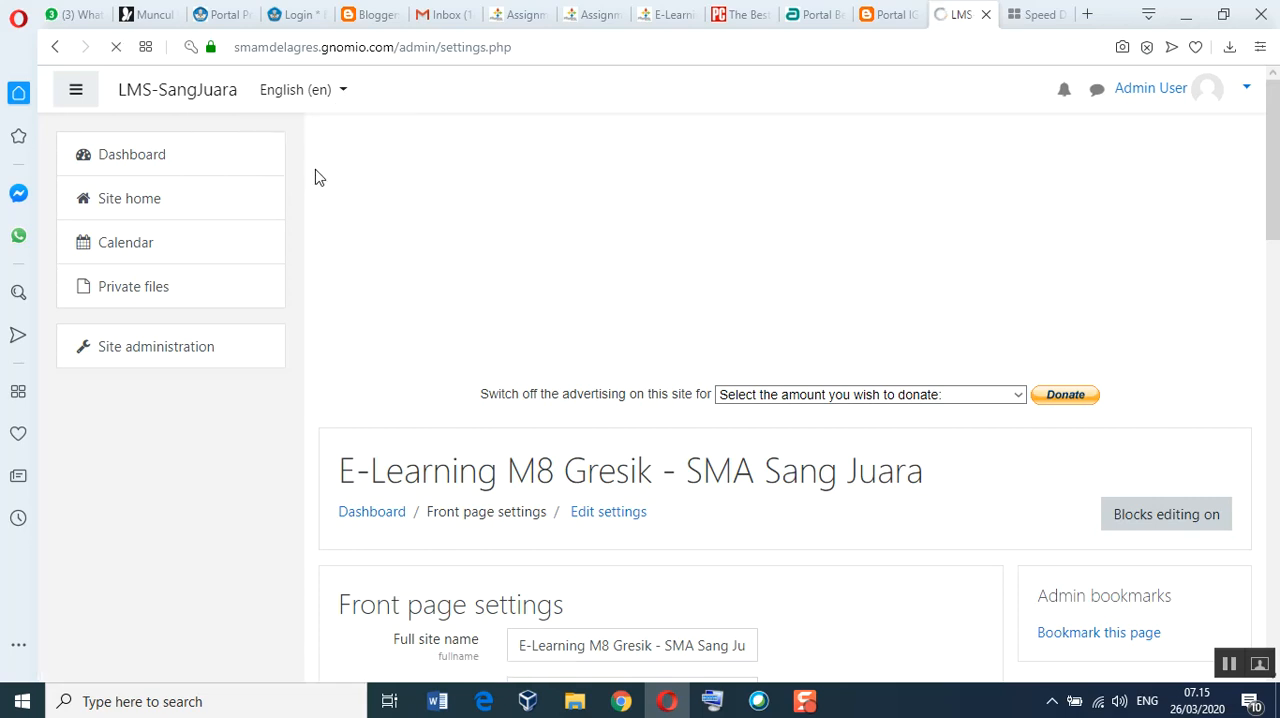
Step: Open the Theme selector page within the Tampilan settings of Administrasi Situs, reloading the page if it stays blank
left_click(175, 362)
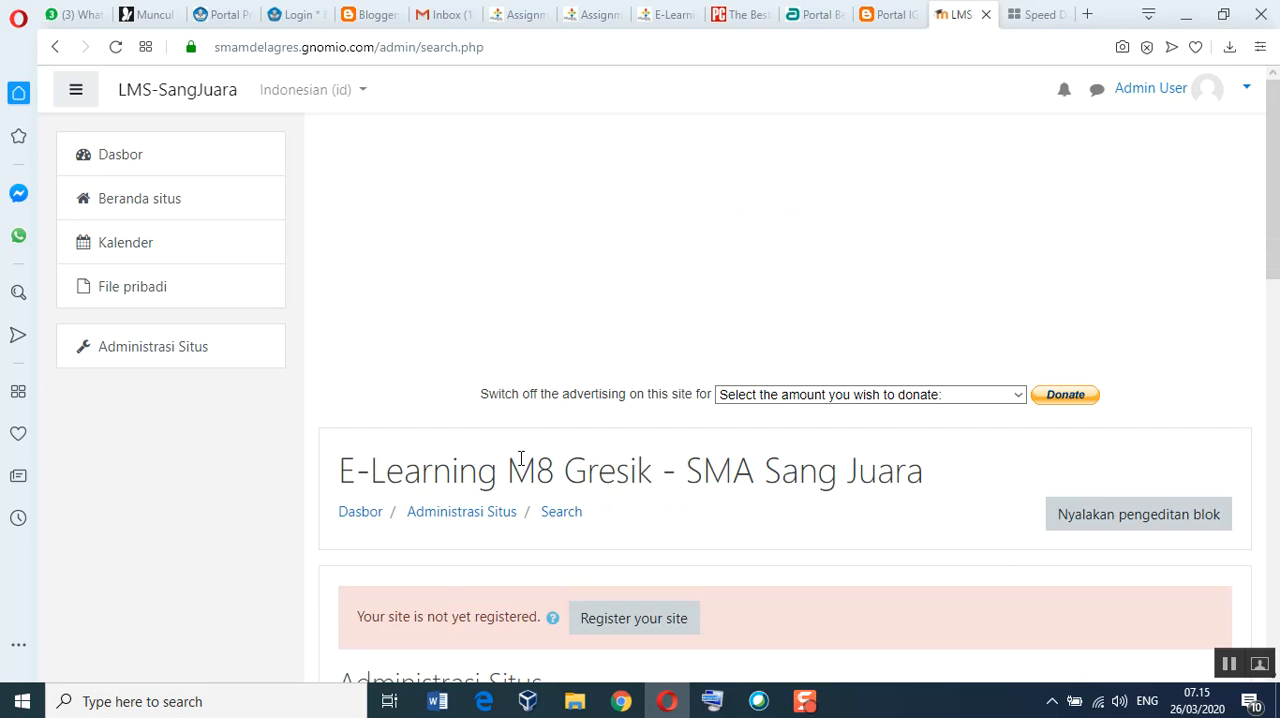
scroll(517, 452, "down", 4)
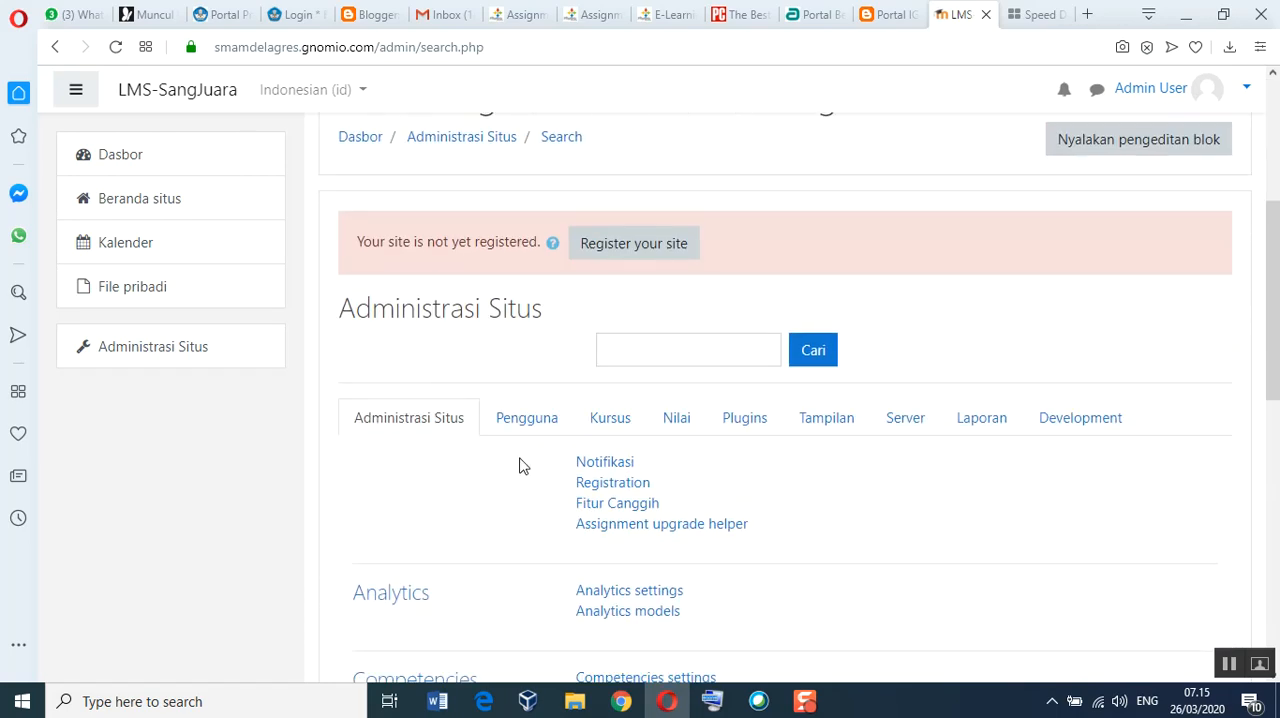
scroll(519, 465, "down", 2)
scroll(519, 465, "down", 1)
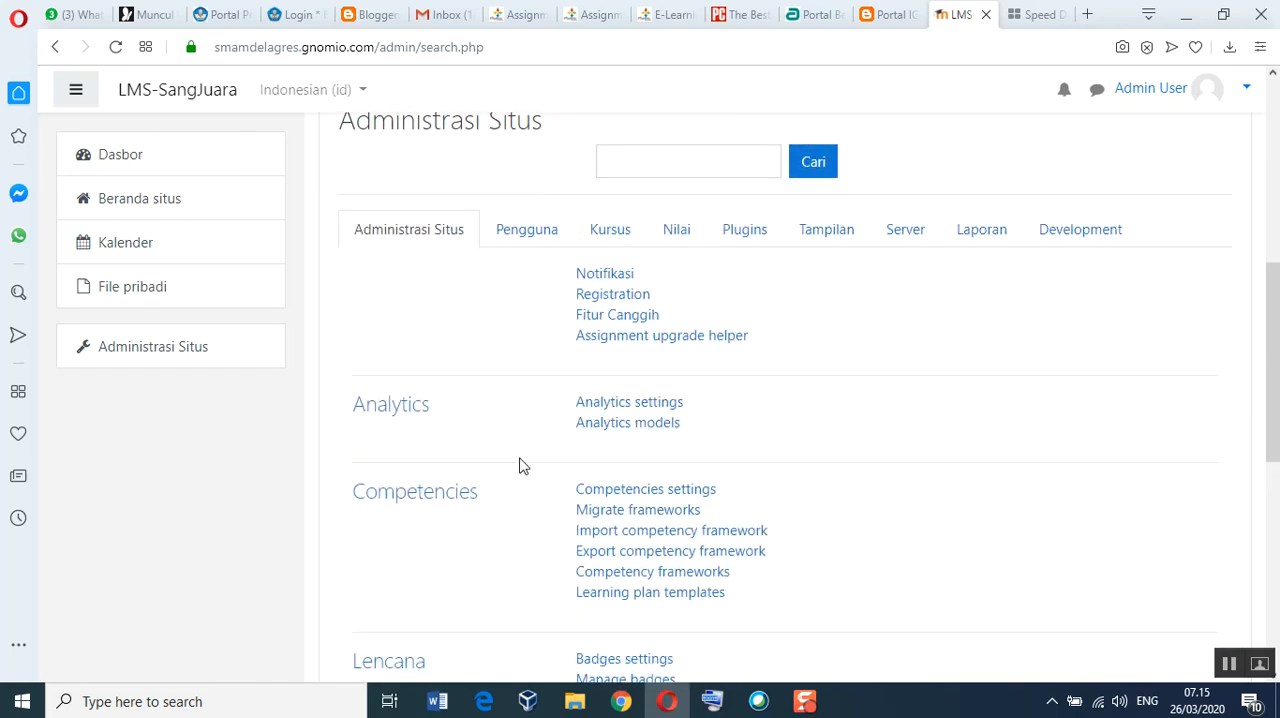
scroll(816, 345, "up", 1)
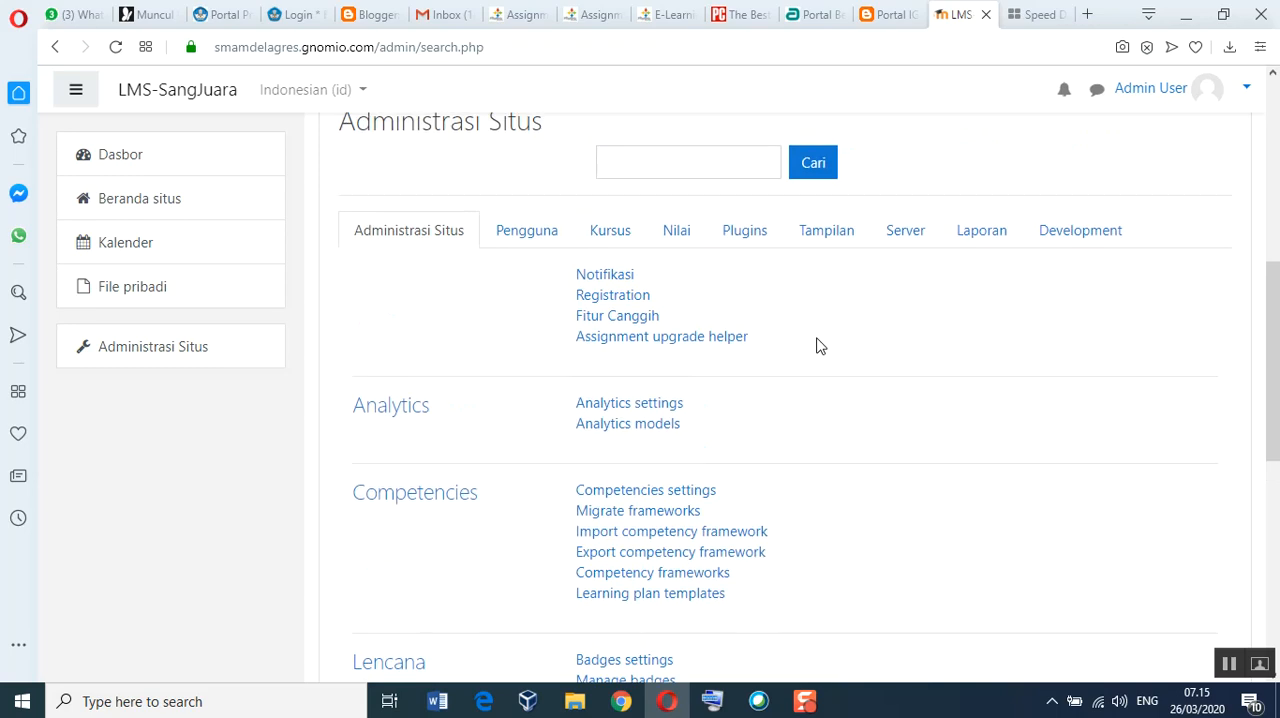
left_click(830, 232)
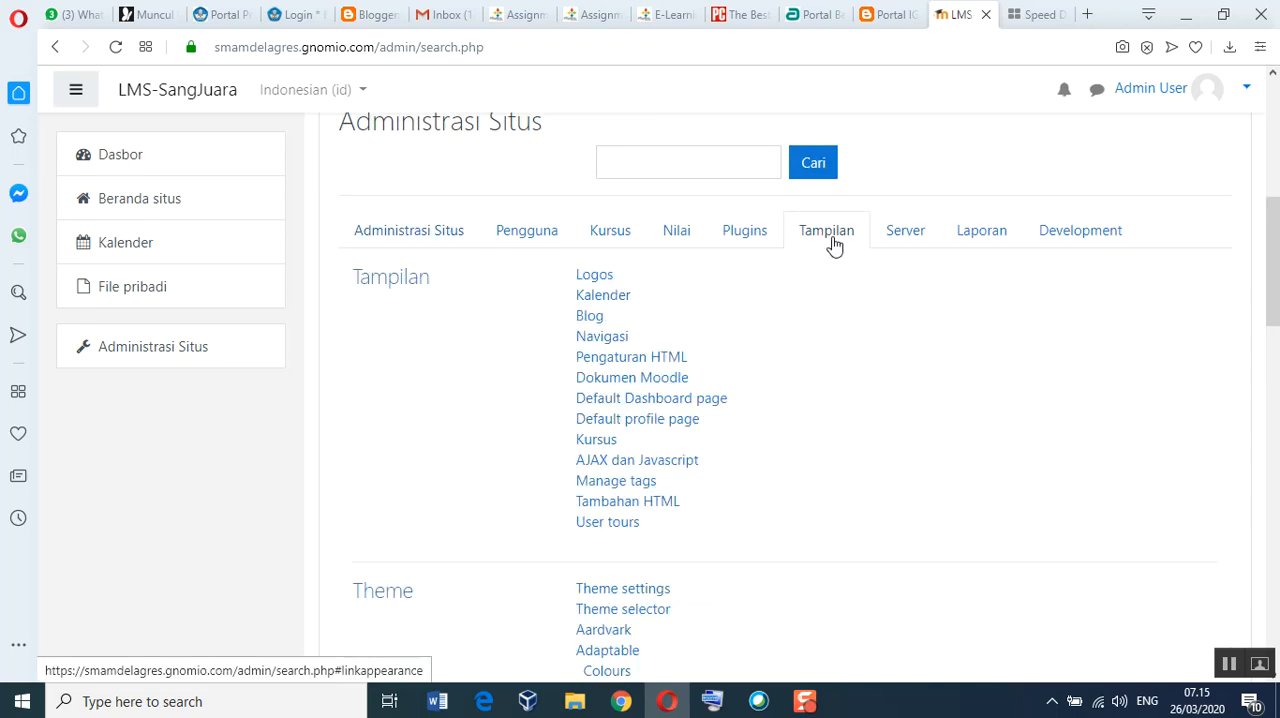
scroll(812, 340, "down", 2)
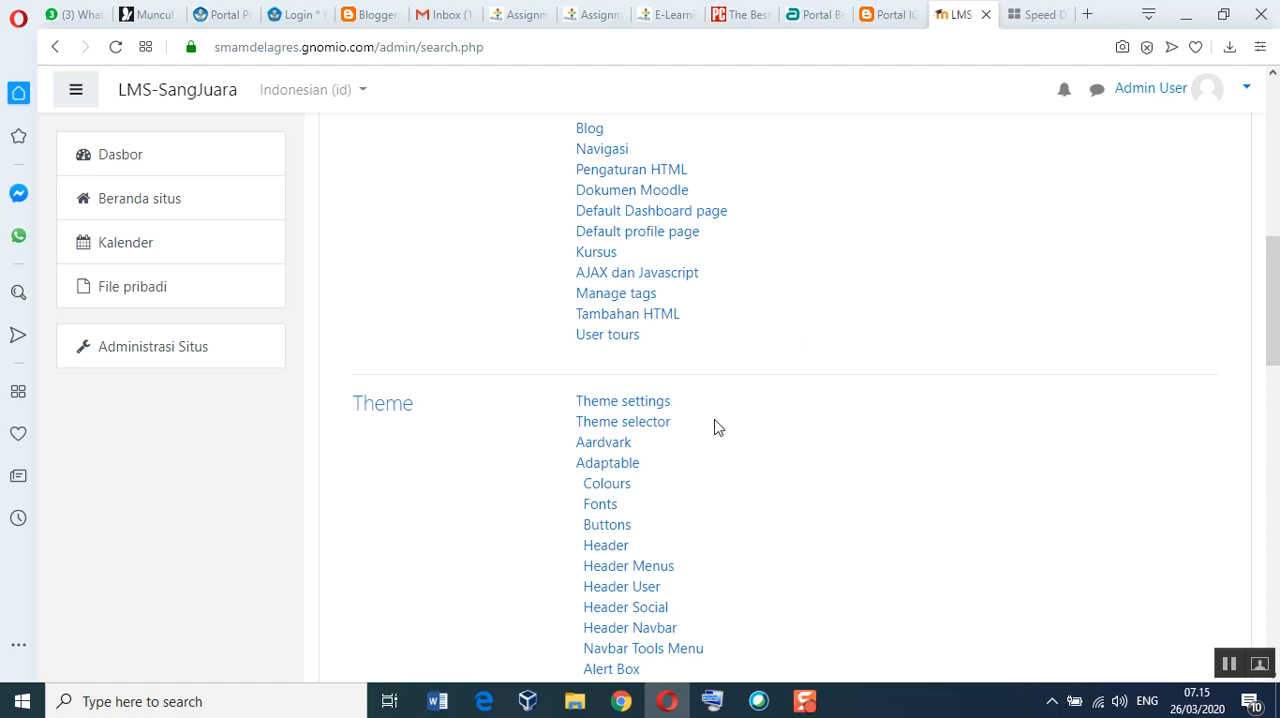
left_click(653, 424)
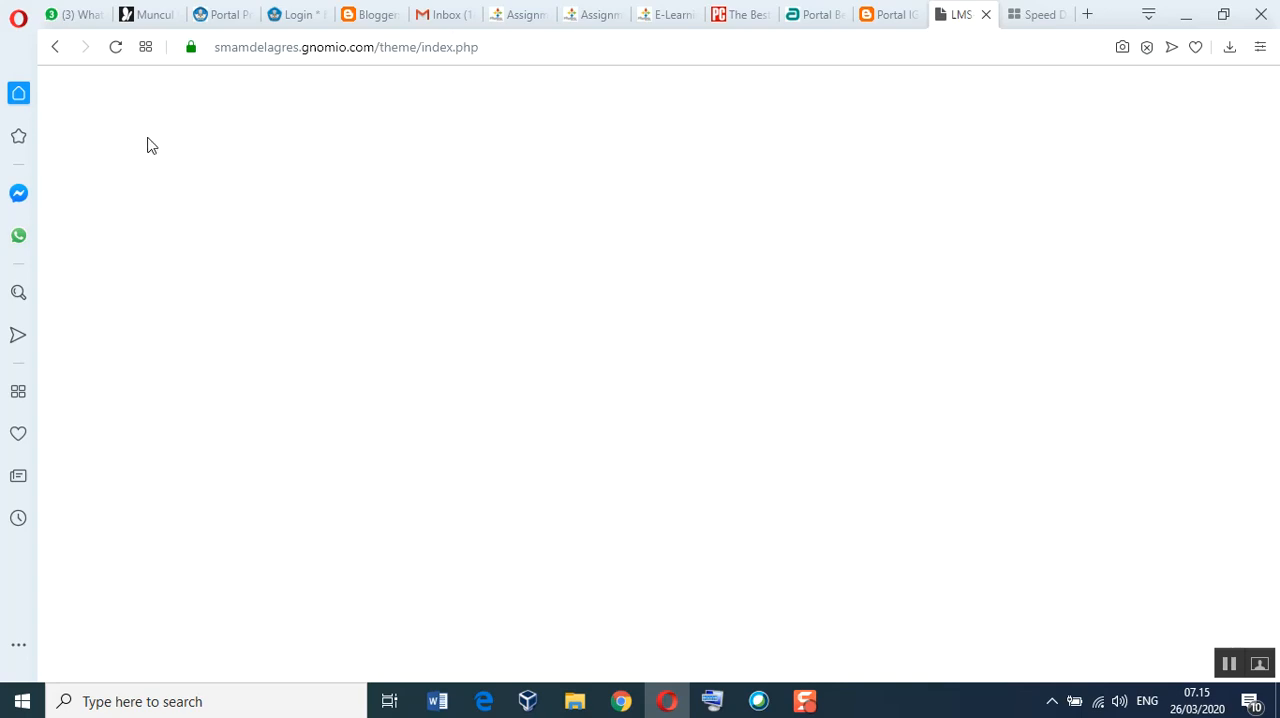
left_click(116, 48)
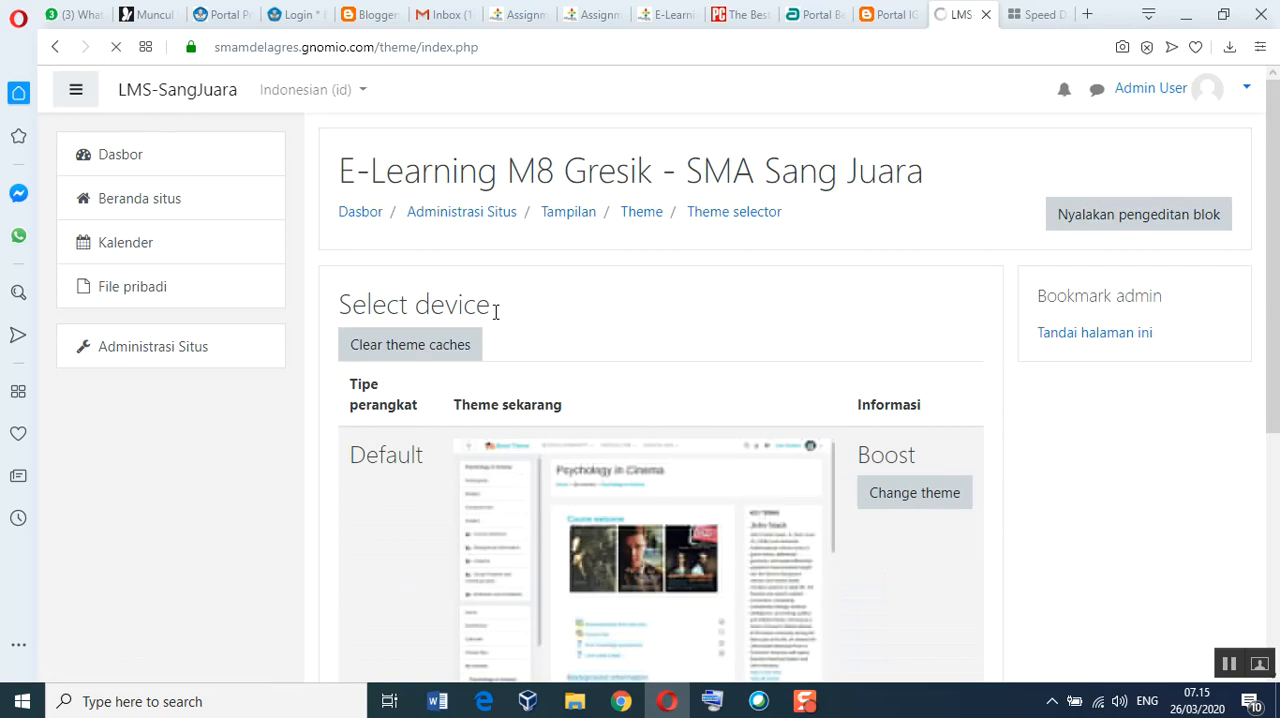
Step: Open the list of selectable themes for the Default device type
scroll(913, 528, "down", 2)
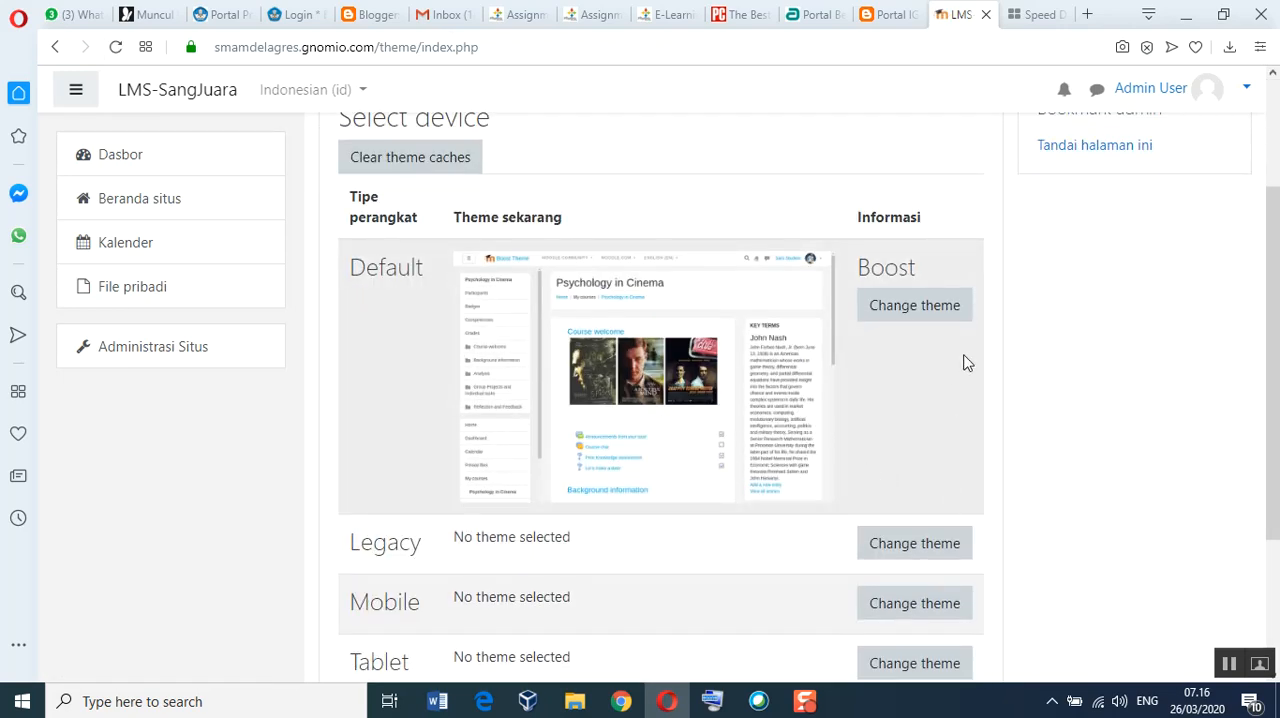
scroll(717, 360, "up", 1)
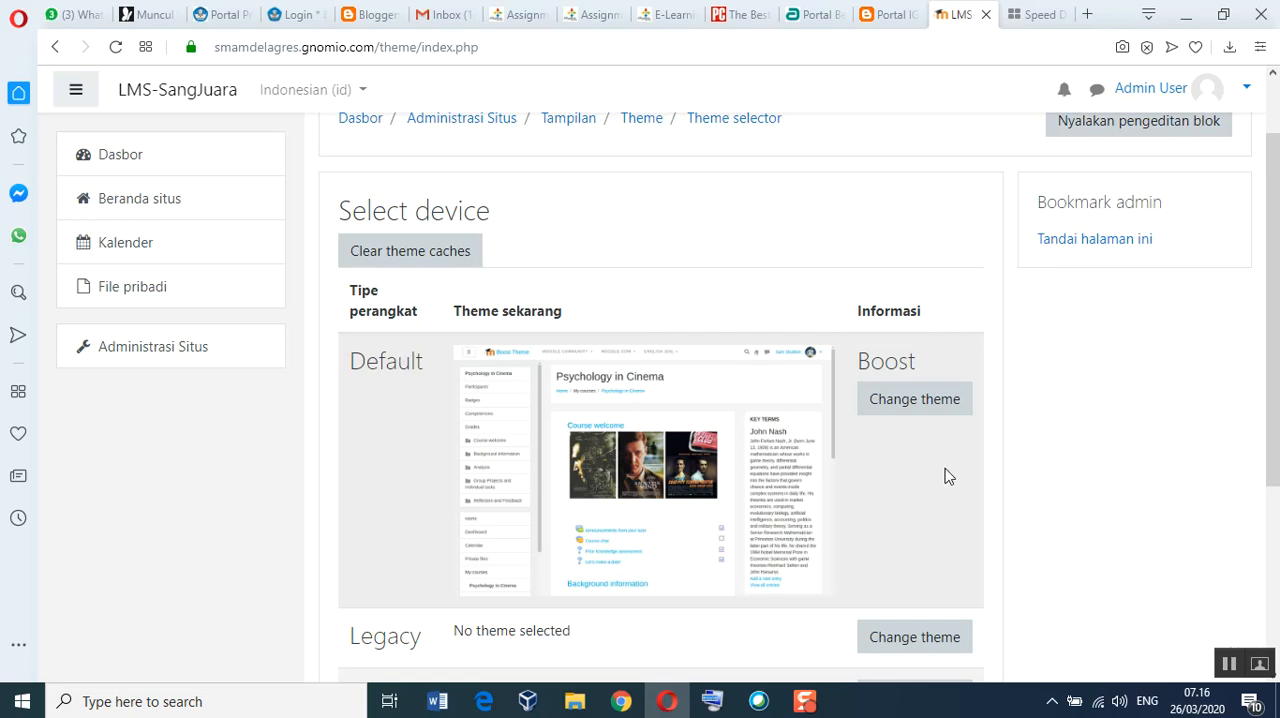
left_click(928, 408)
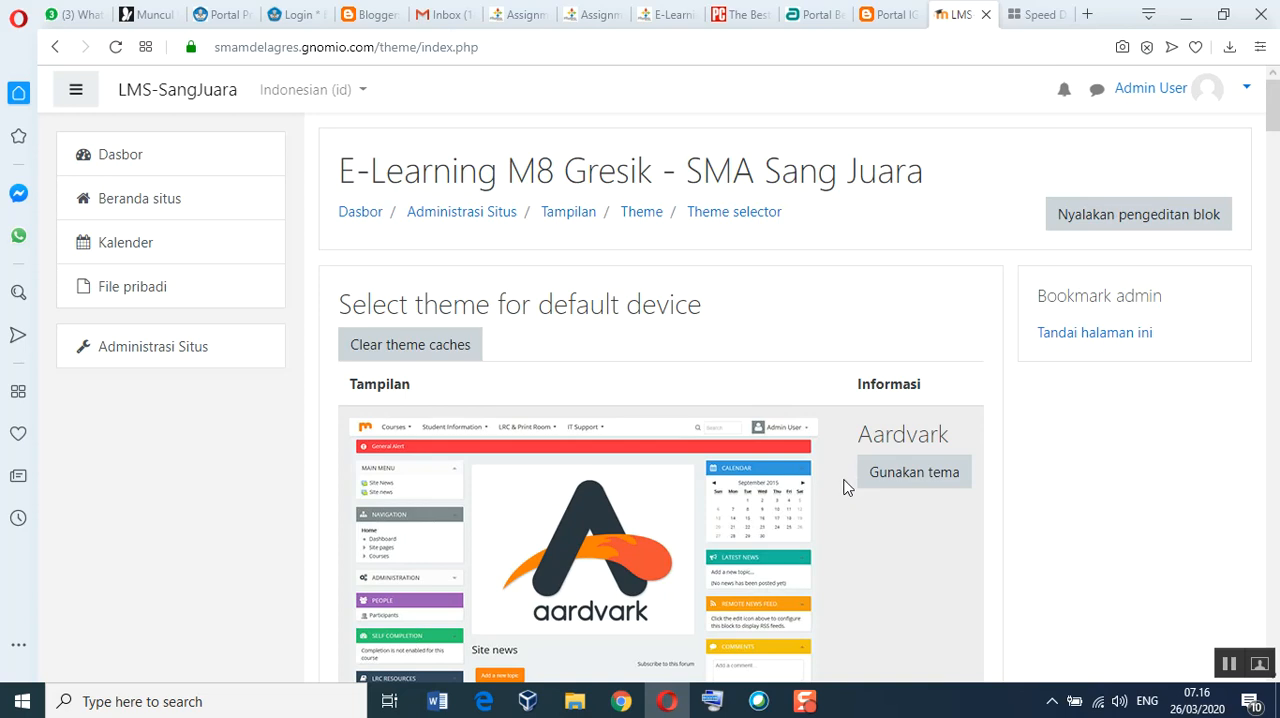
Step: Examine the previews of the available themes, including Aardvark, Adaptable, Boost and Campus
scroll(843, 490, "down", 1)
scroll(843, 490, "down", 4)
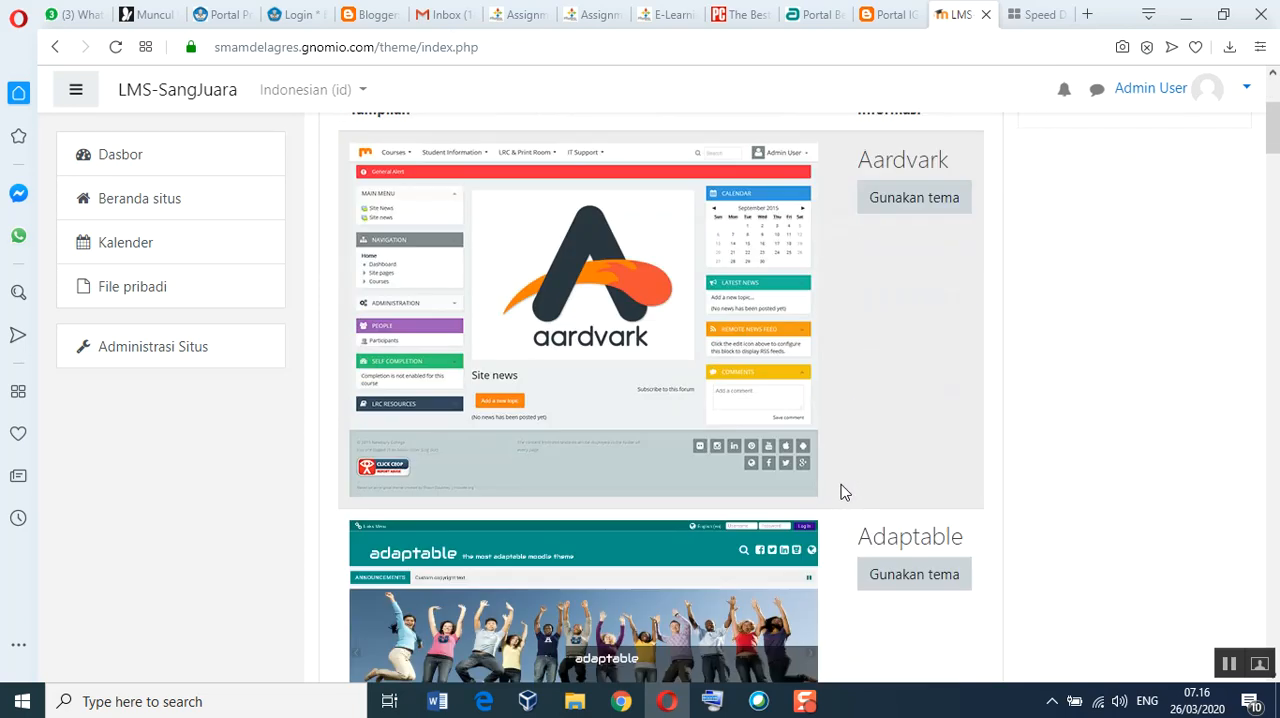
scroll(843, 490, "down", 4)
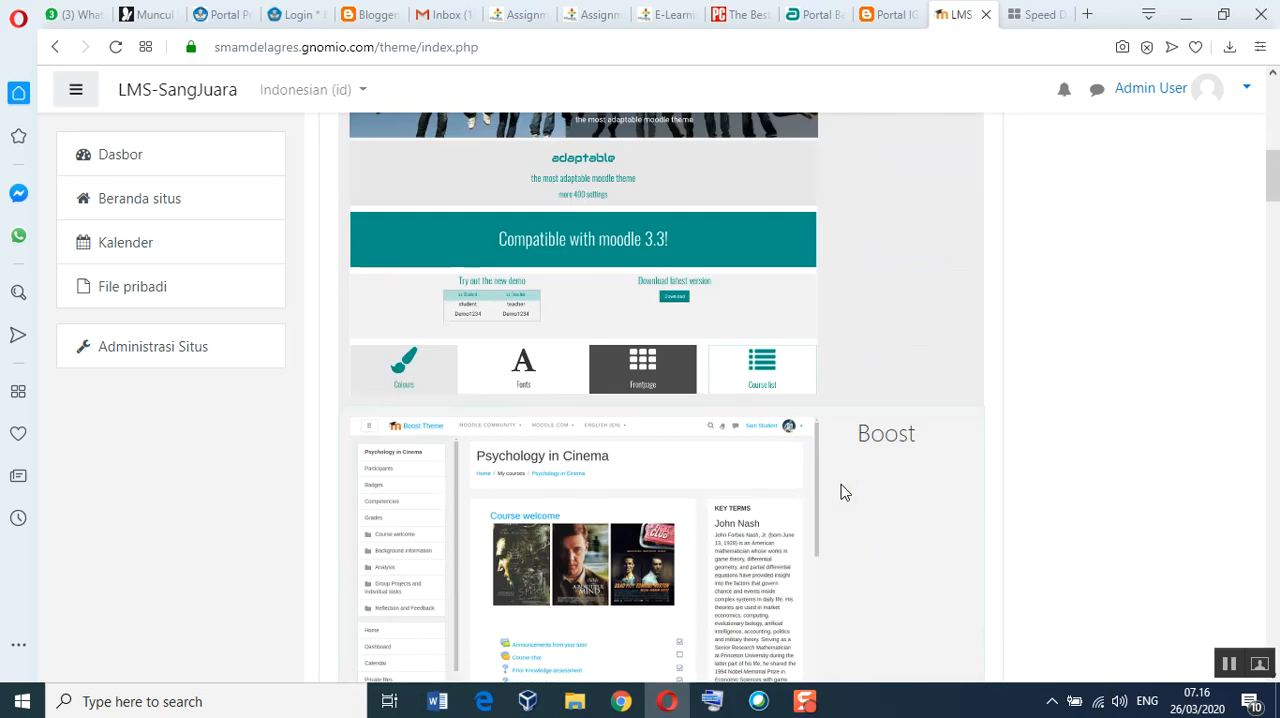
scroll(843, 490, "down", 4)
scroll(843, 490, "down", 2)
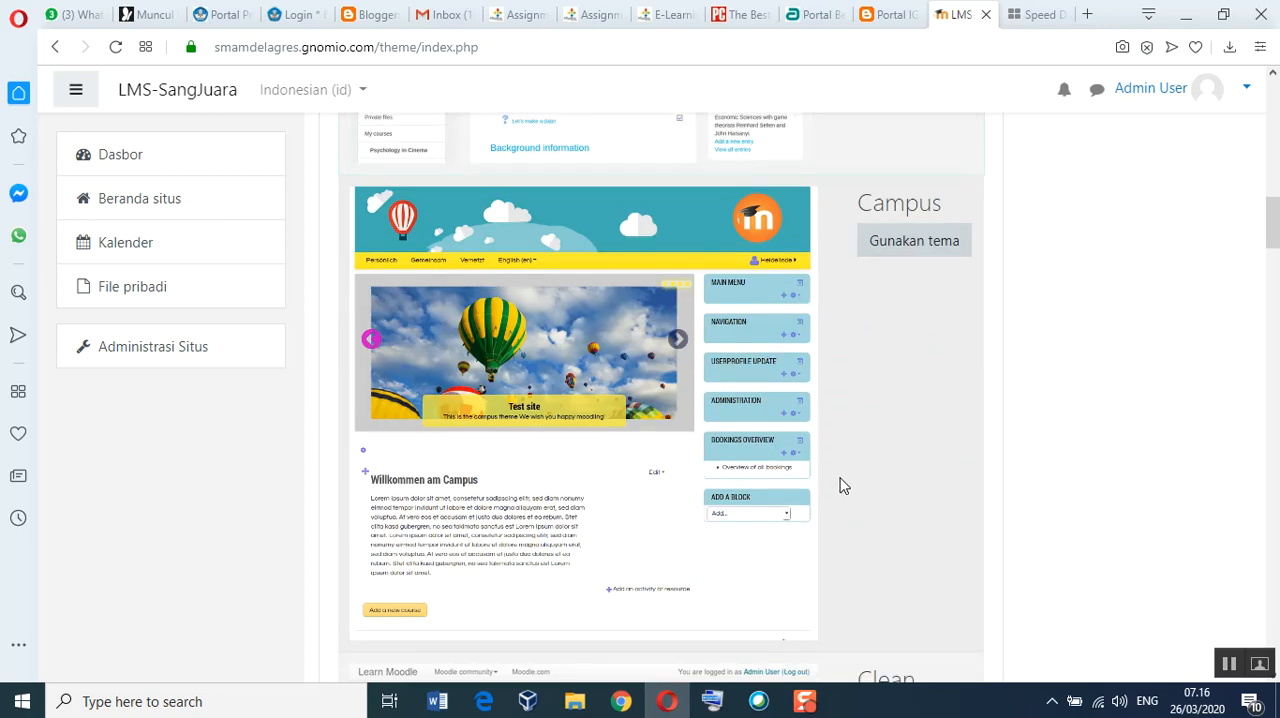
scroll(843, 486, "up", 3)
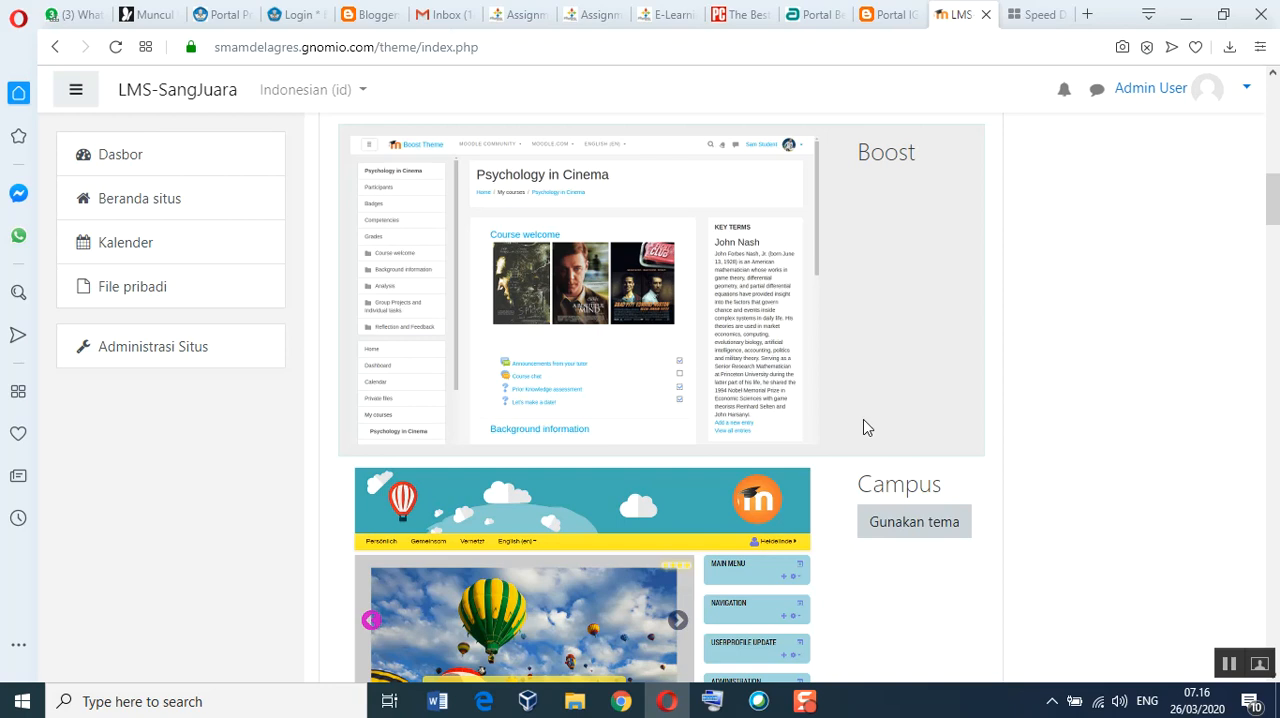
scroll(867, 427, "up", 4)
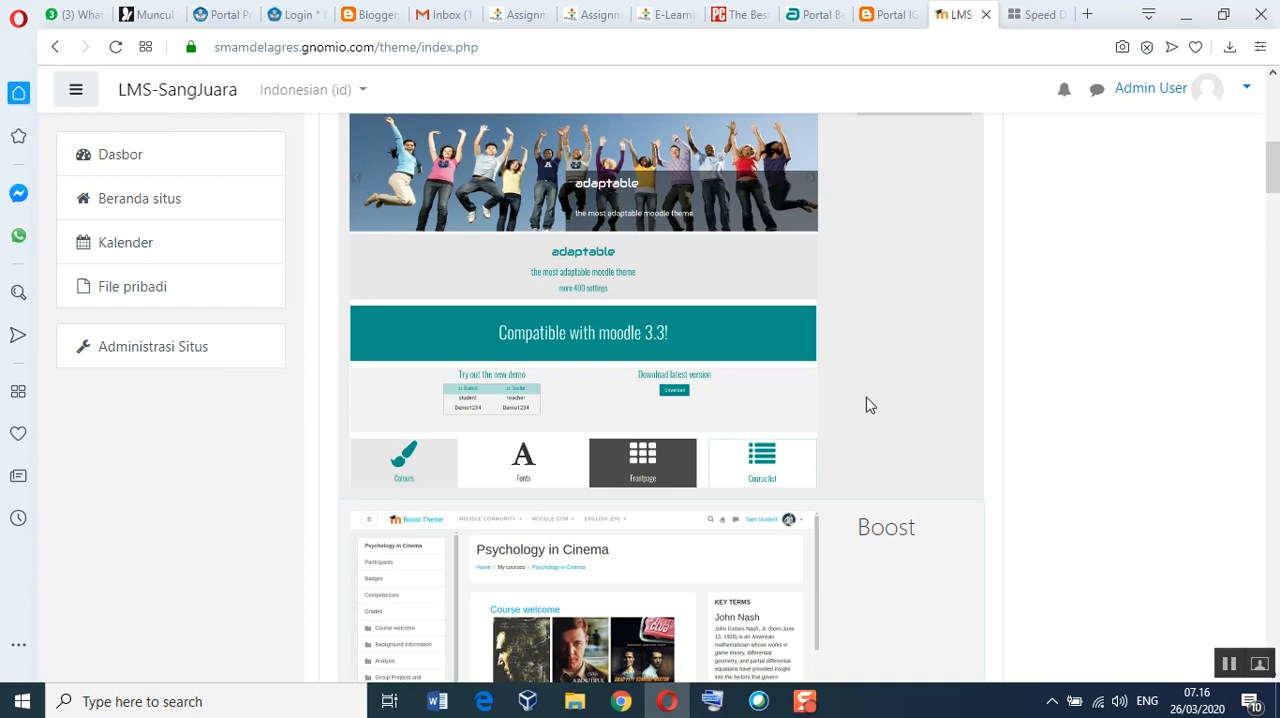
scroll(868, 404, "up", 7)
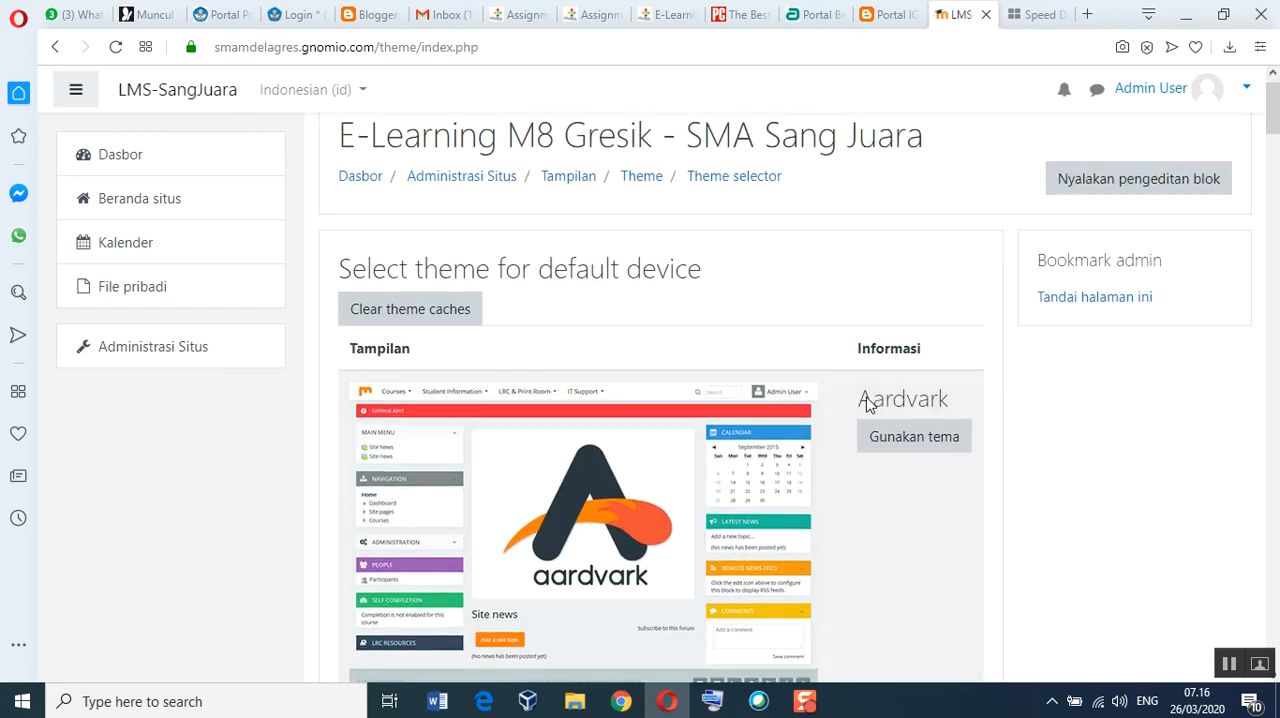
scroll(868, 404, "down", 3)
scroll(868, 404, "down", 3)
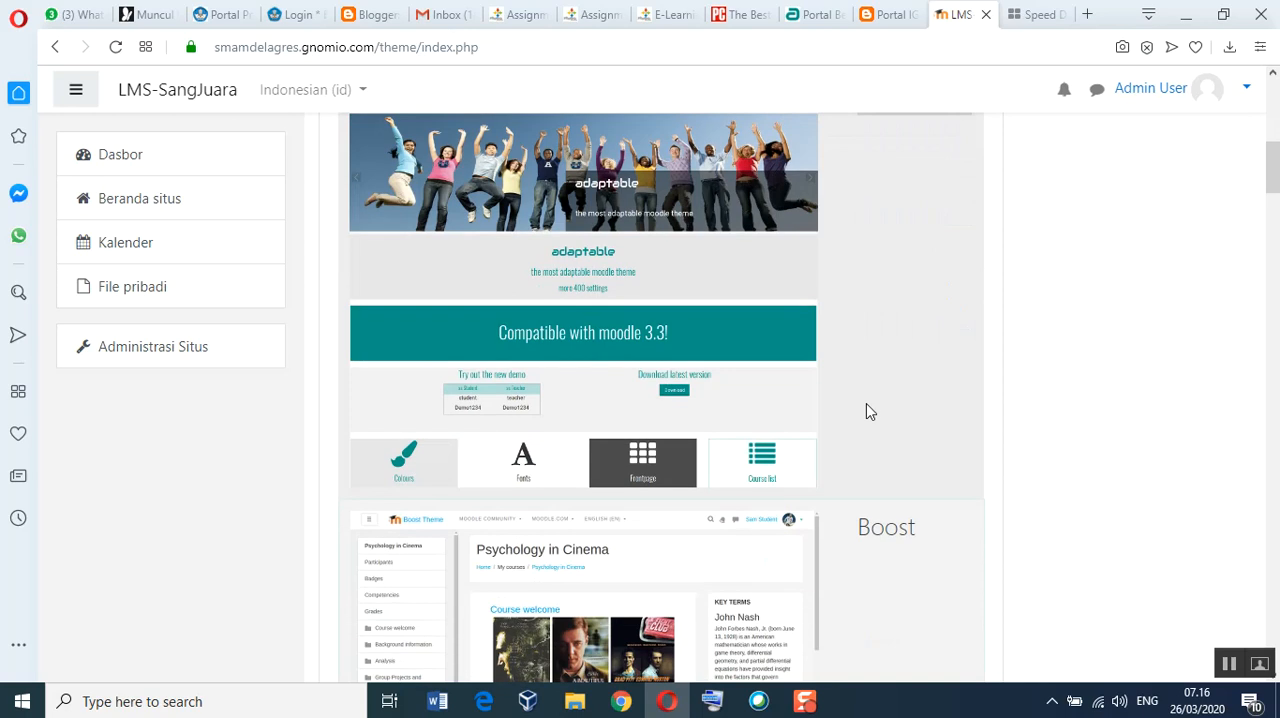
scroll(866, 403, "down", 6)
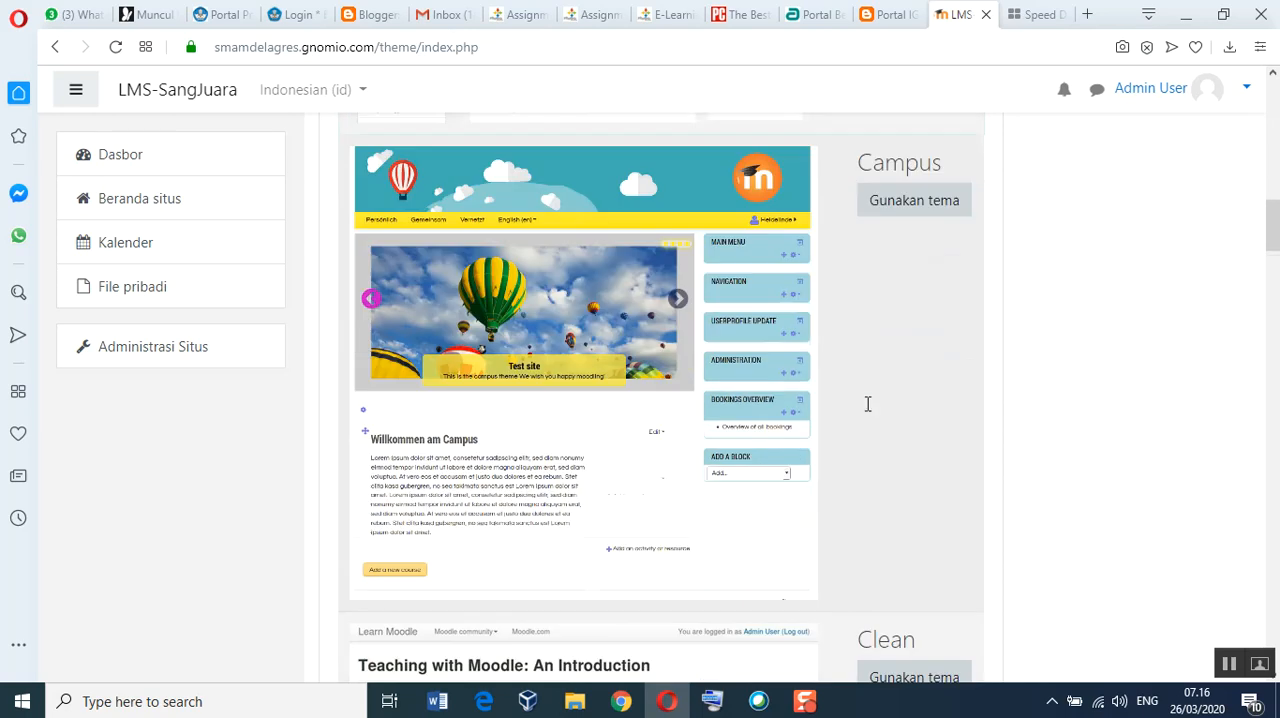
scroll(866, 403, "up", 7)
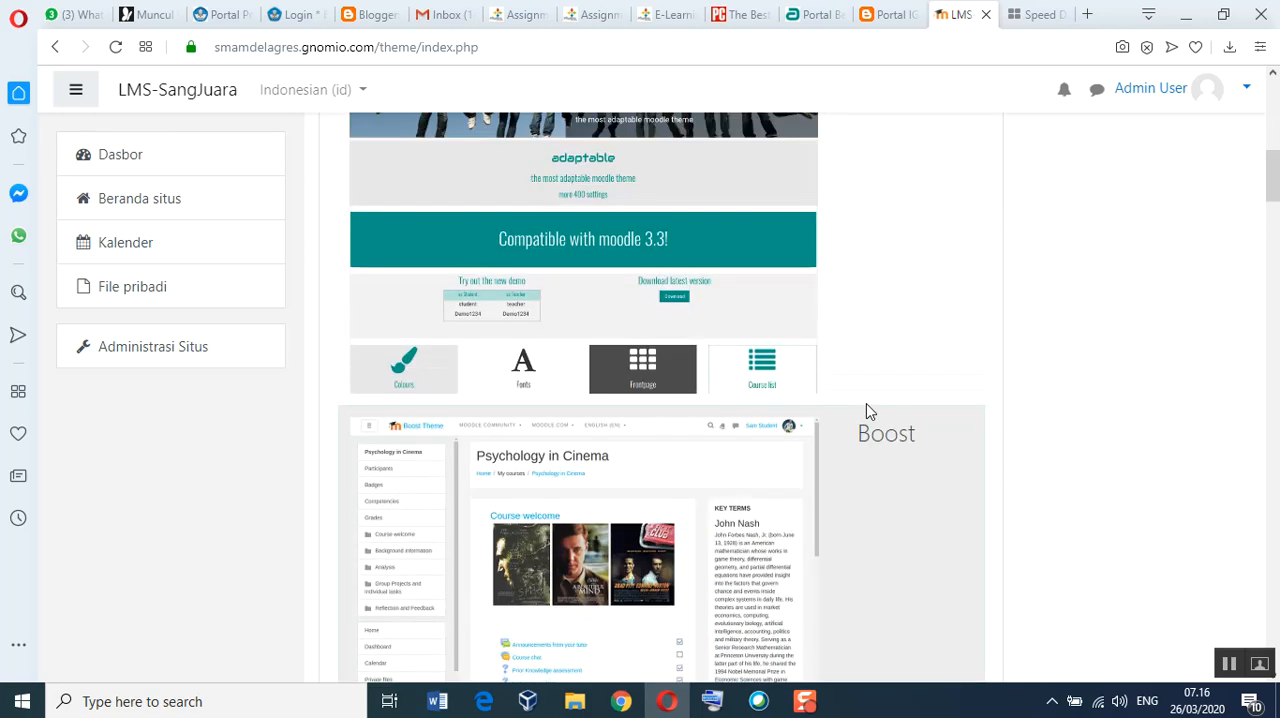
Step: Apply the Adaptable theme to the default device and continue back to the device overview
scroll(866, 410, "up", 1)
scroll(866, 403, "up", 1)
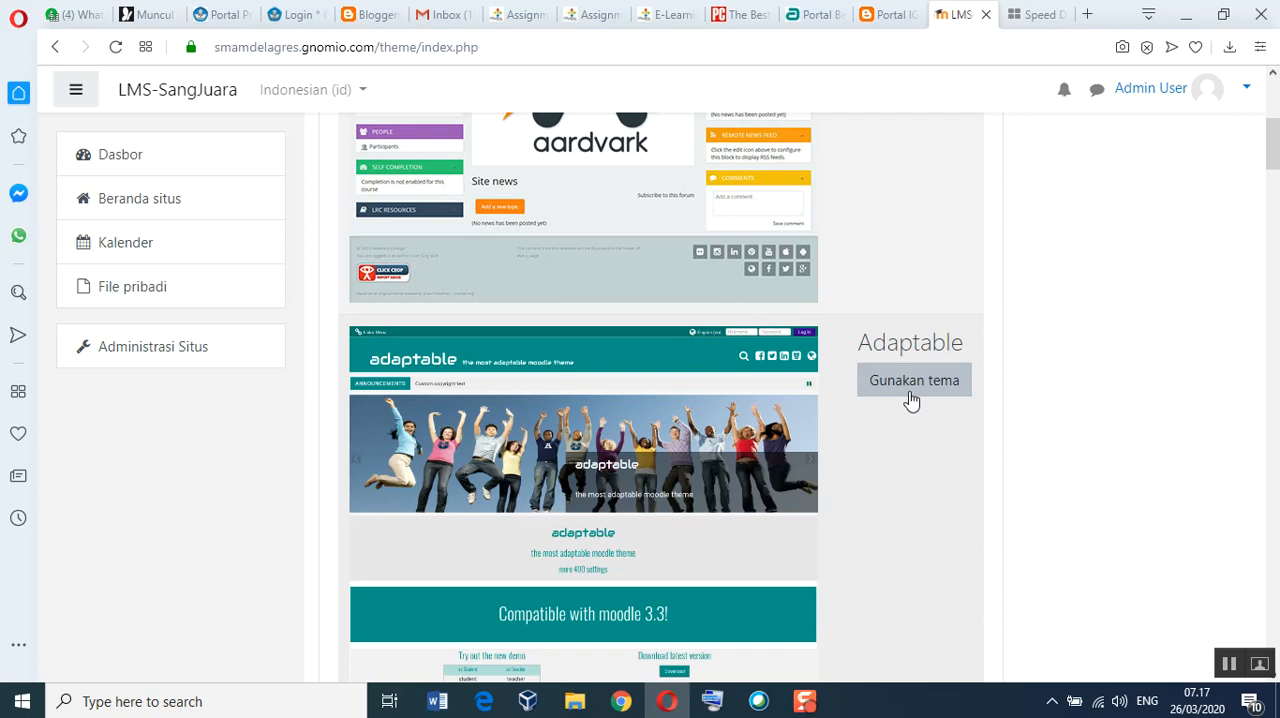
left_click(911, 395)
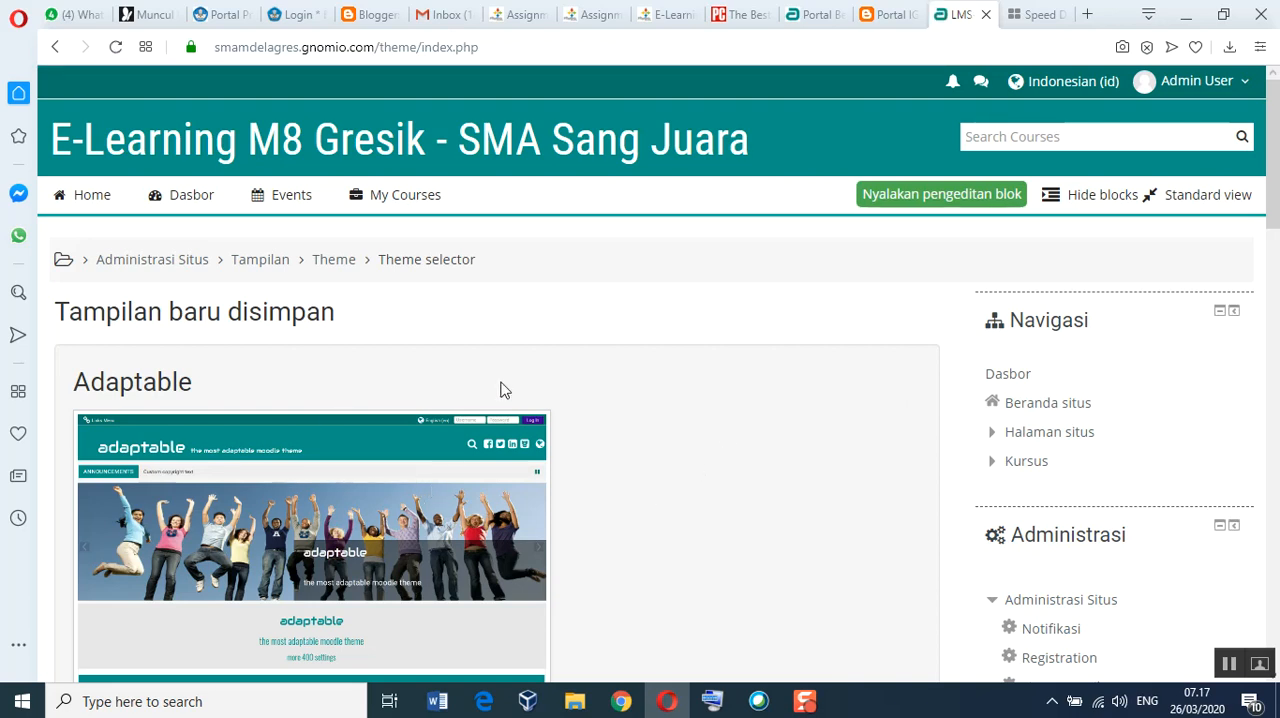
scroll(631, 490, "down", 1)
scroll(631, 490, "down", 10)
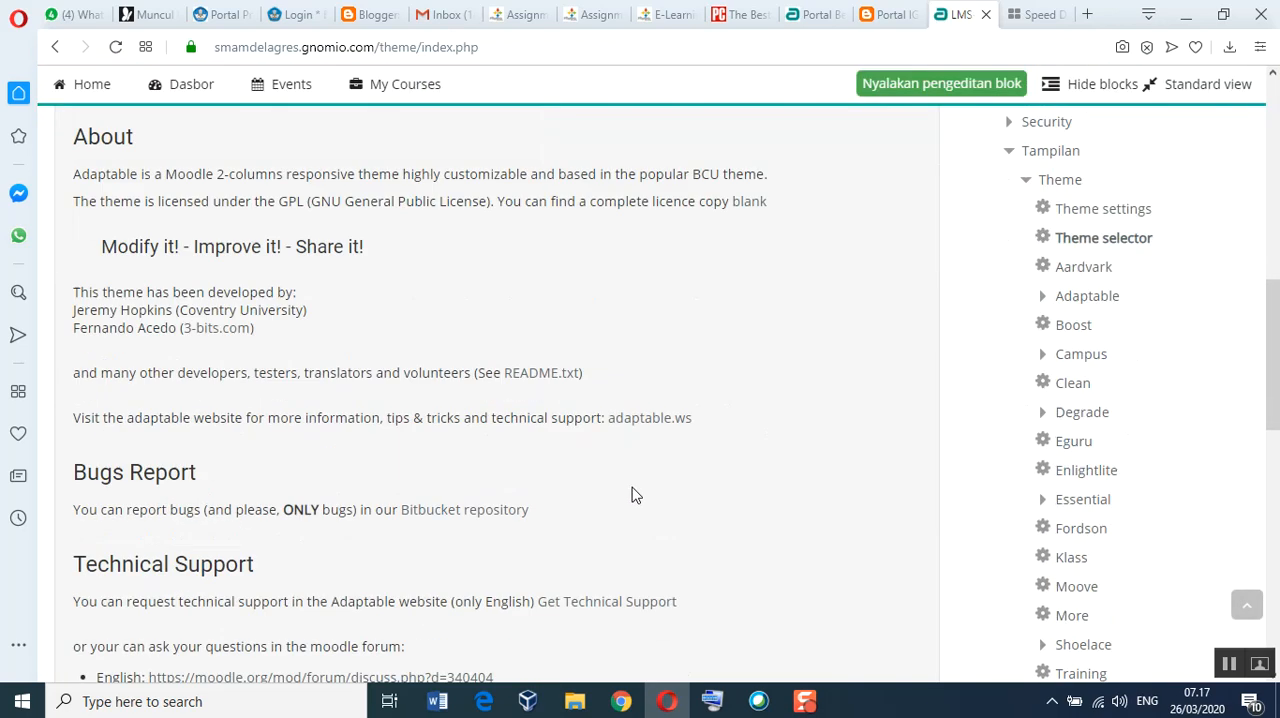
scroll(631, 494, "down", 5)
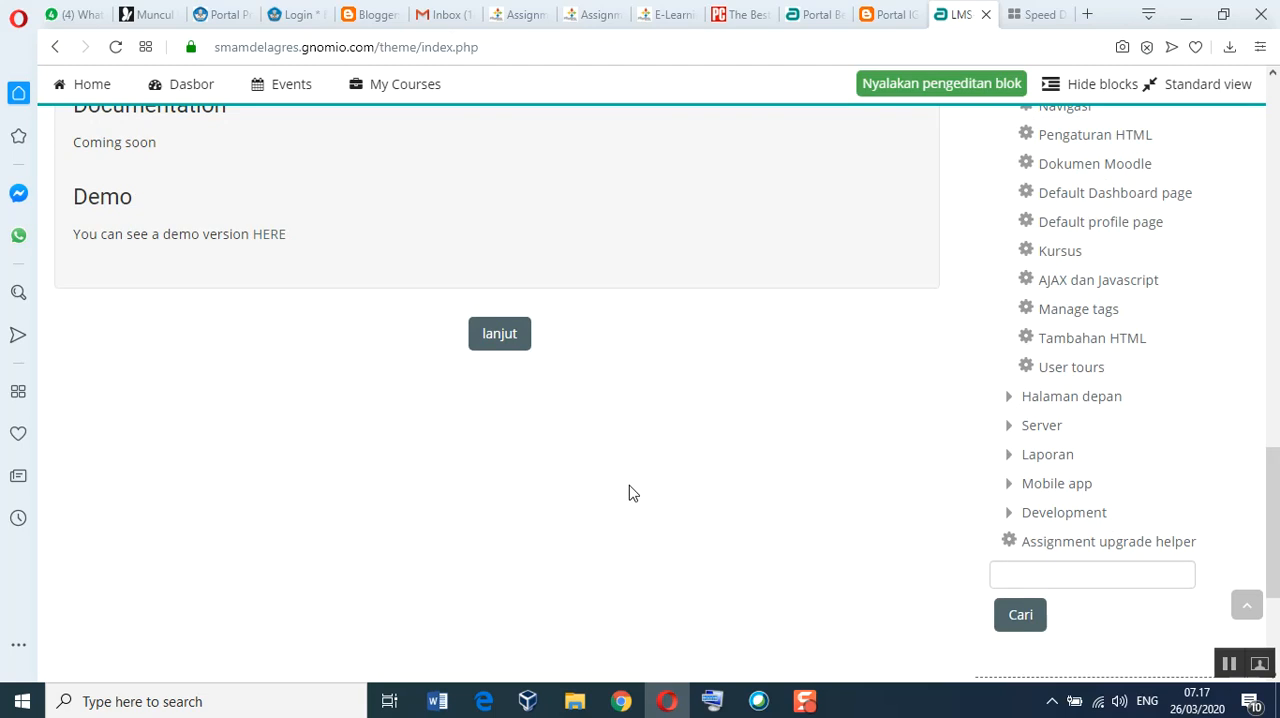
left_click(508, 347)
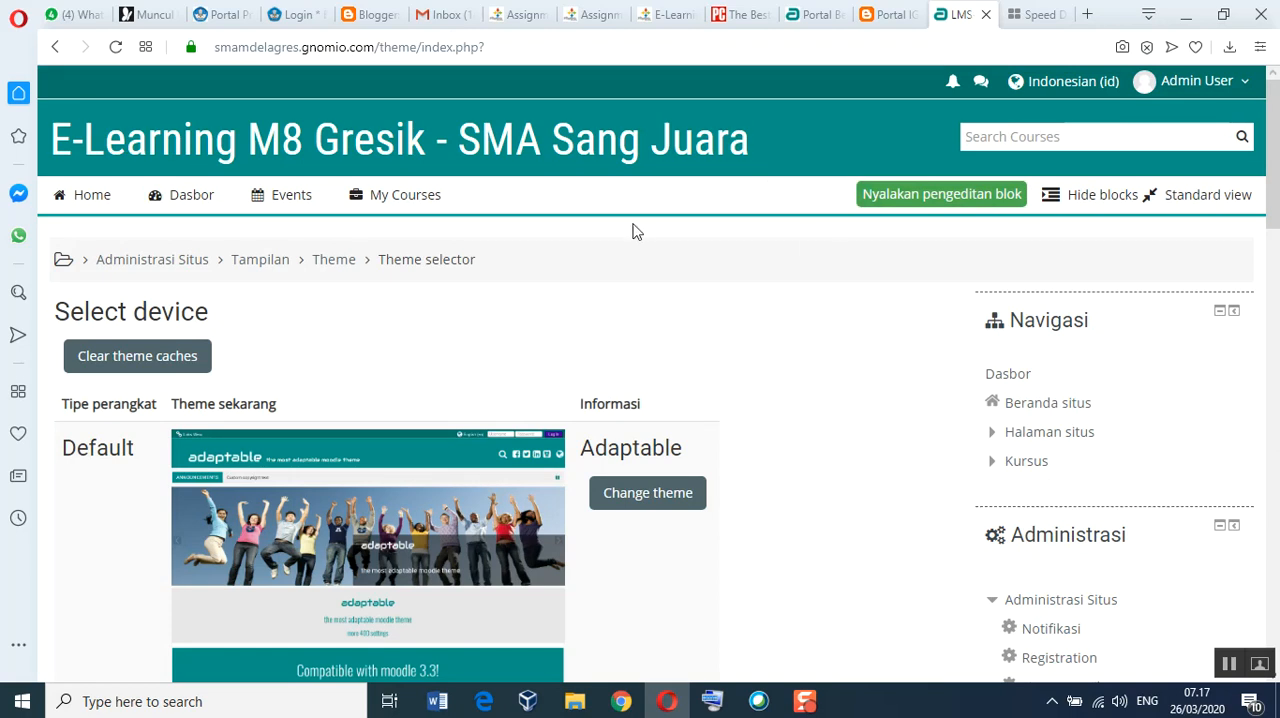
Step: Review the theme assignments for the Default, Legacy, Mobile and Tablet device types
scroll(656, 310, "down", 4)
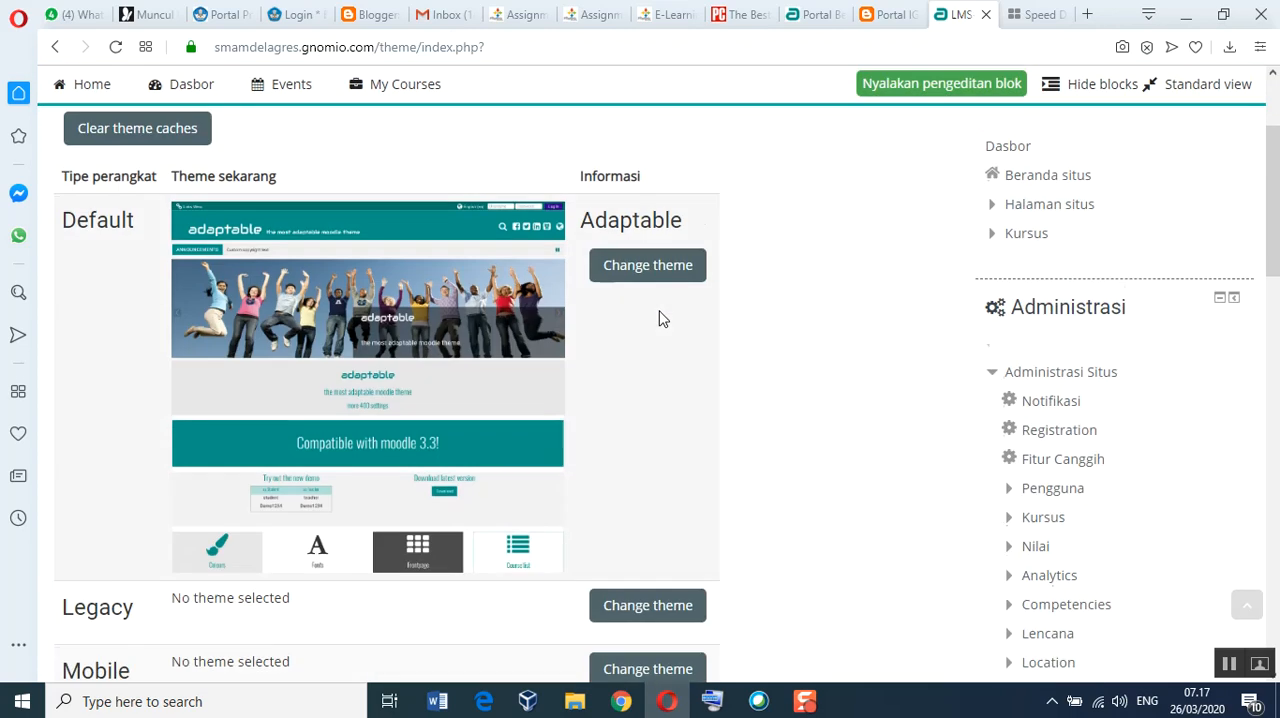
scroll(659, 318, "up", 3)
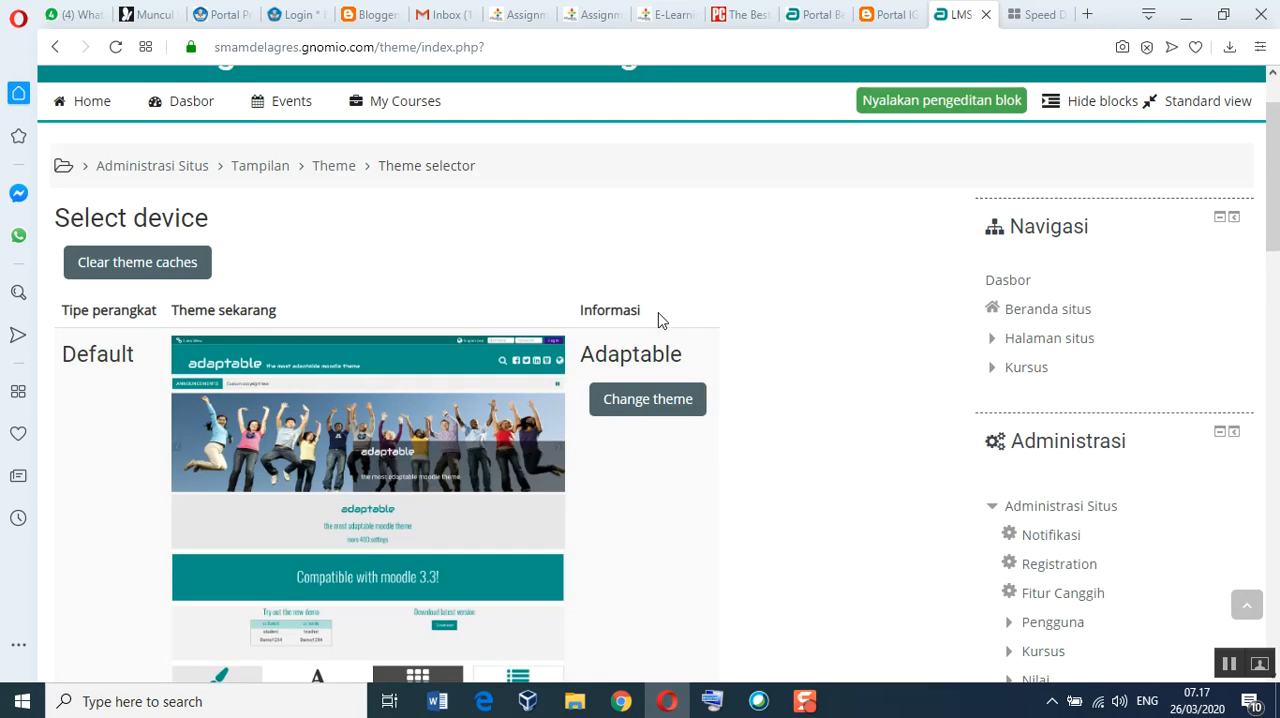
scroll(659, 320, "down", 3)
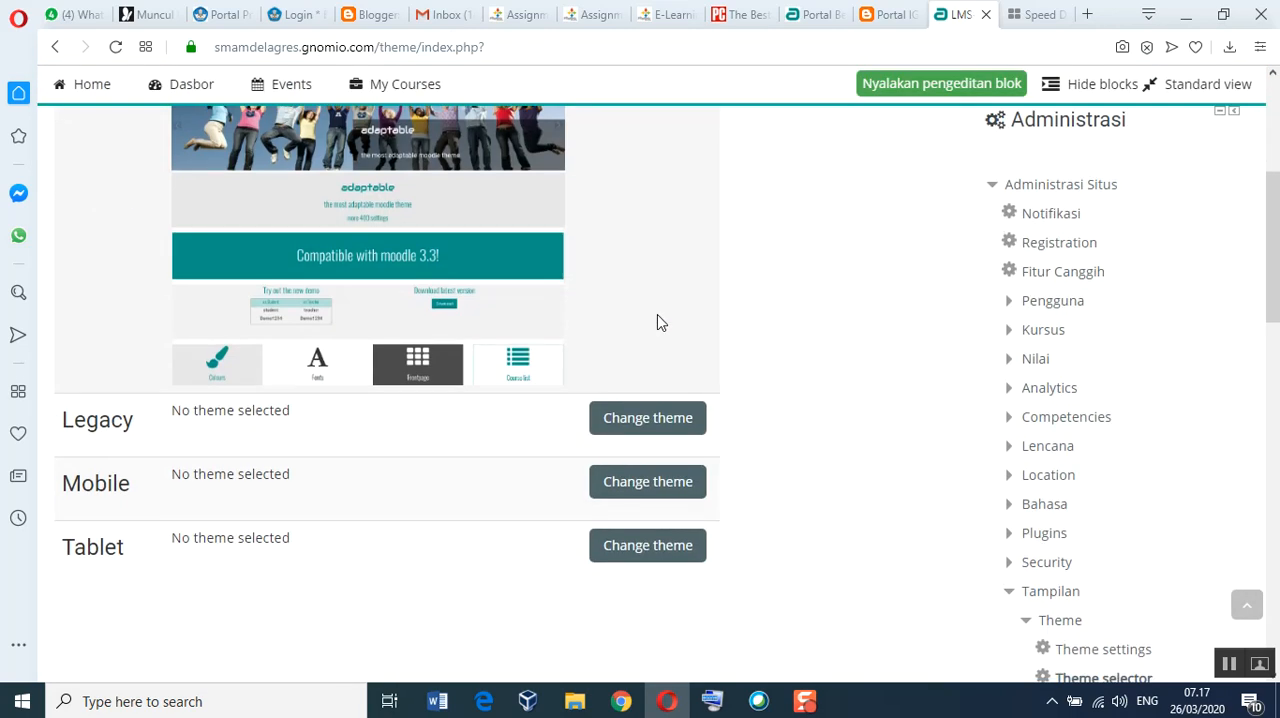
scroll(659, 320, "up", 1)
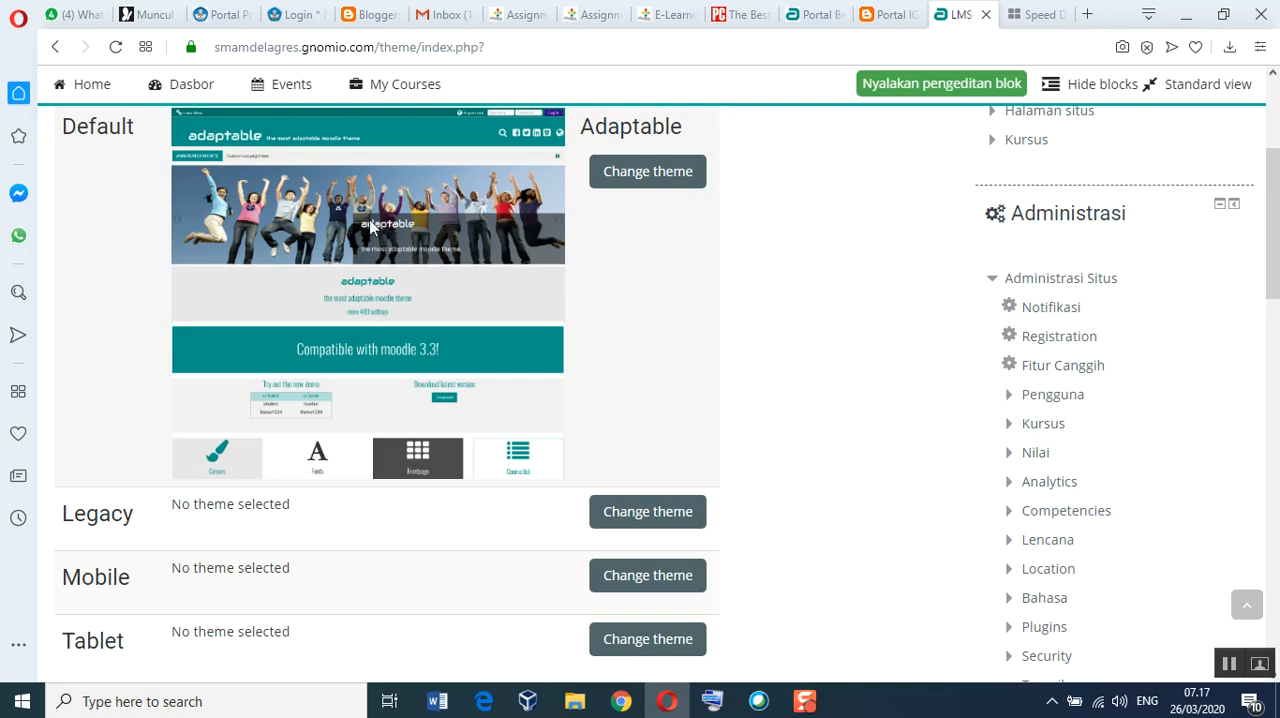
scroll(389, 218, "up", 1)
scroll(389, 218, "down", 2)
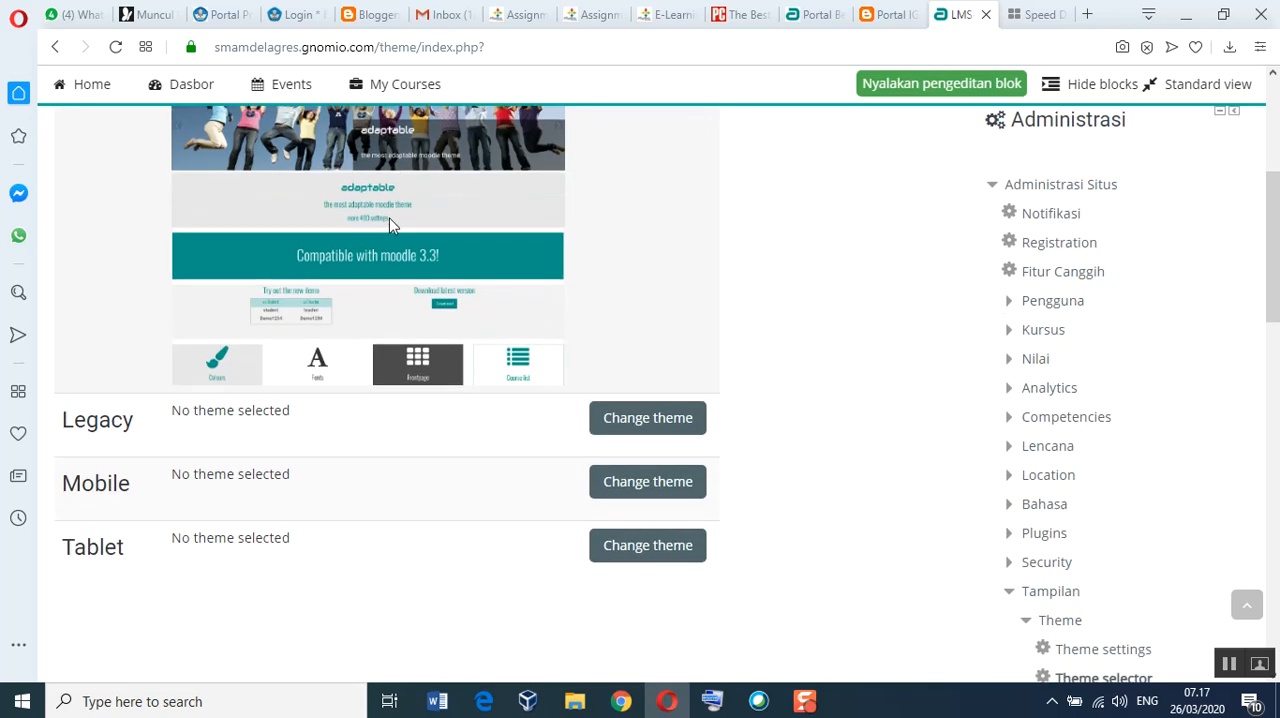
scroll(389, 218, "down", 3)
scroll(391, 226, "down", 1)
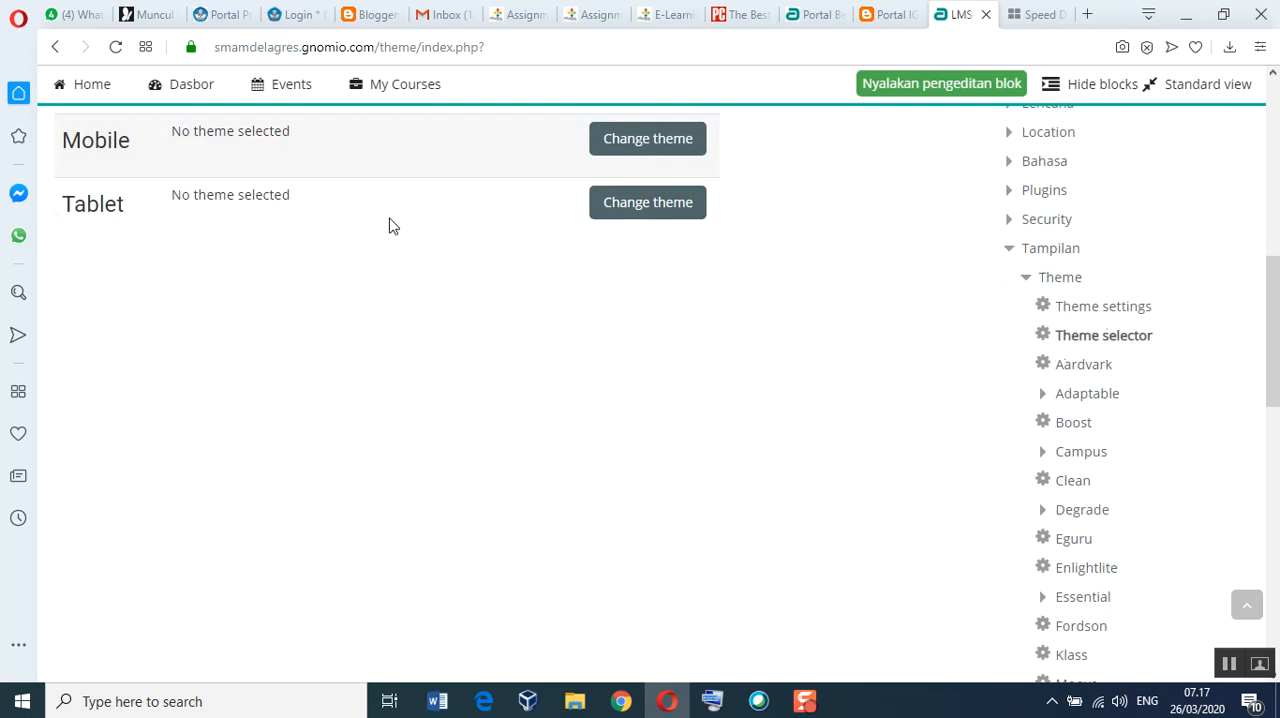
Step: Open the Frontpage Slider settings of the Adaptable theme
scroll(392, 226, "down", 1)
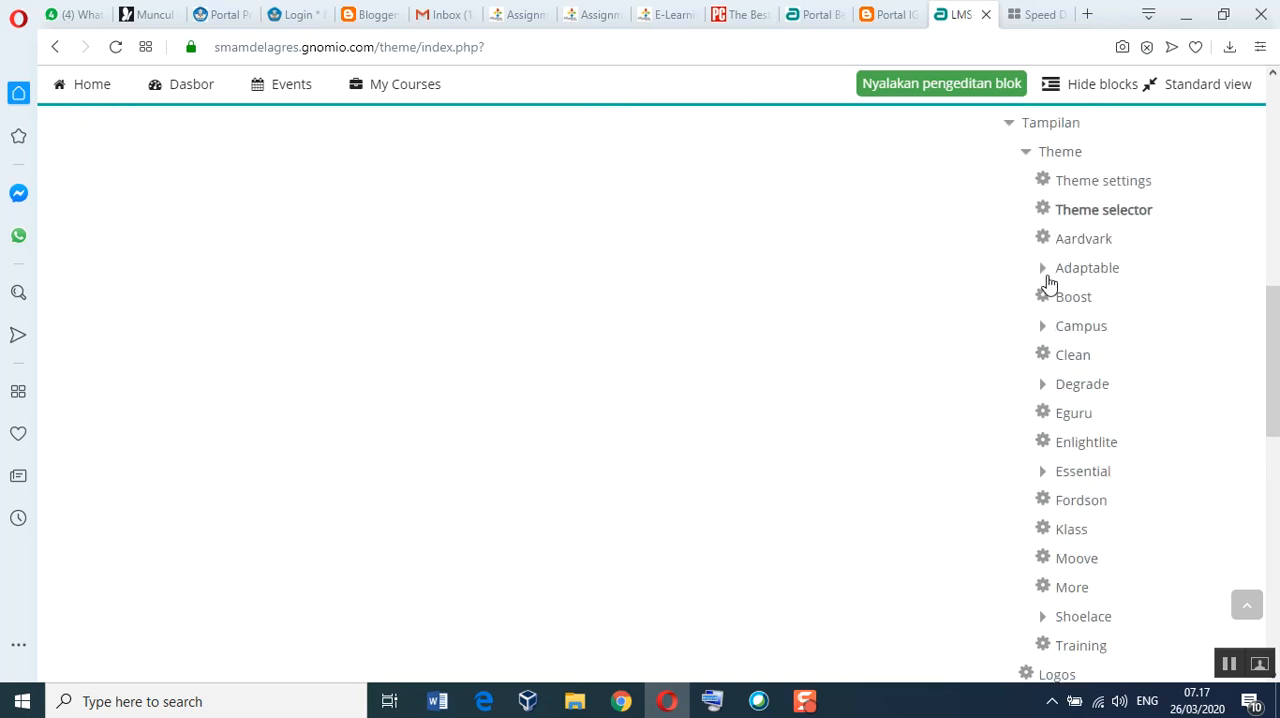
left_click(1049, 281)
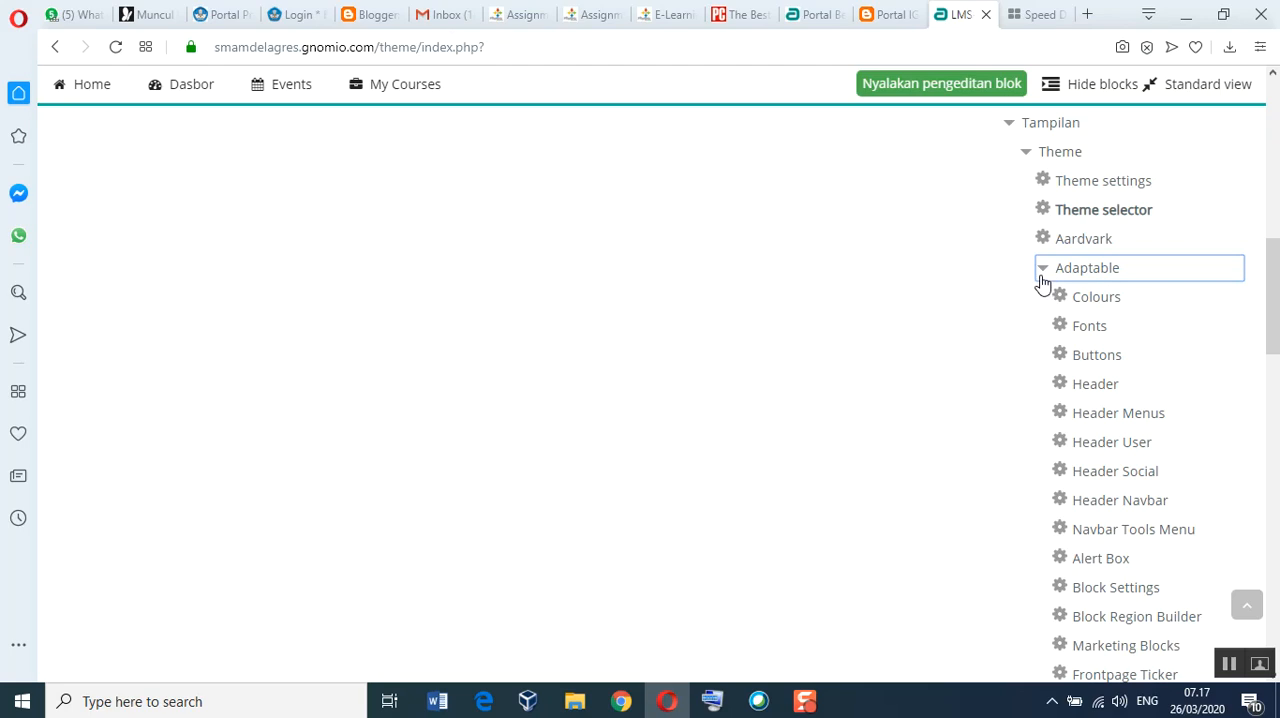
scroll(1195, 525, "down", 2)
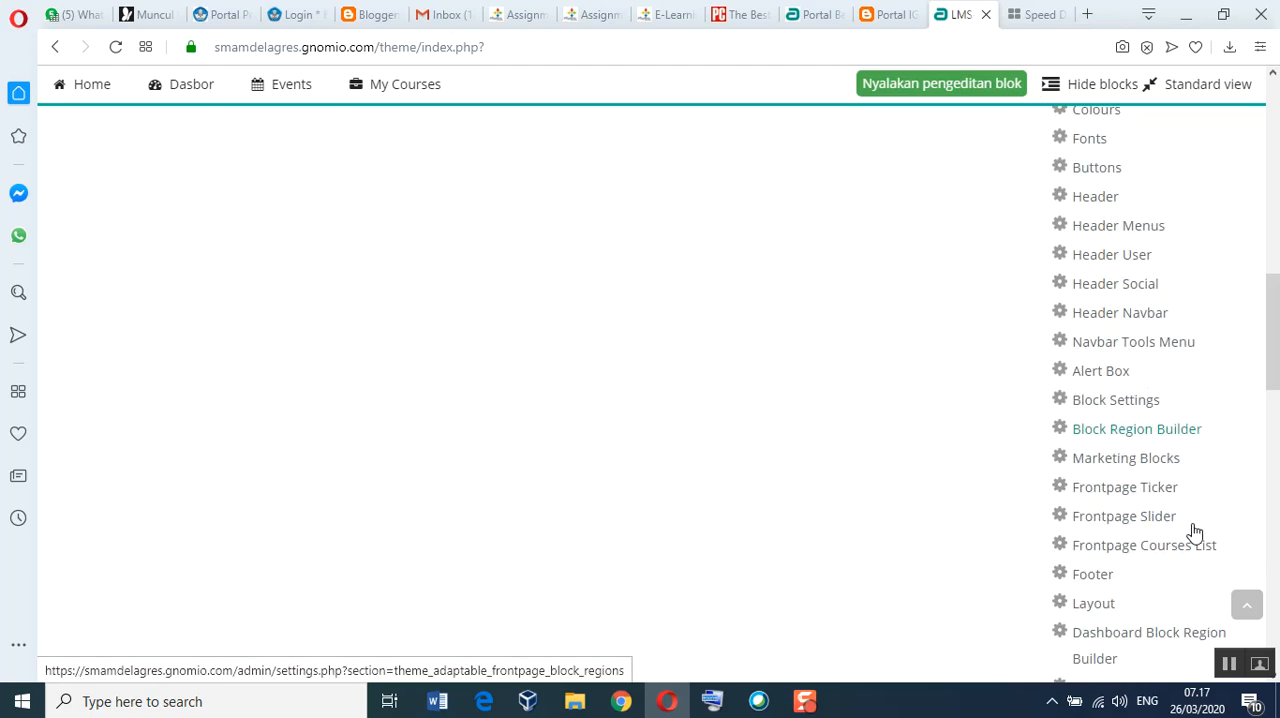
scroll(1190, 538, "down", 1)
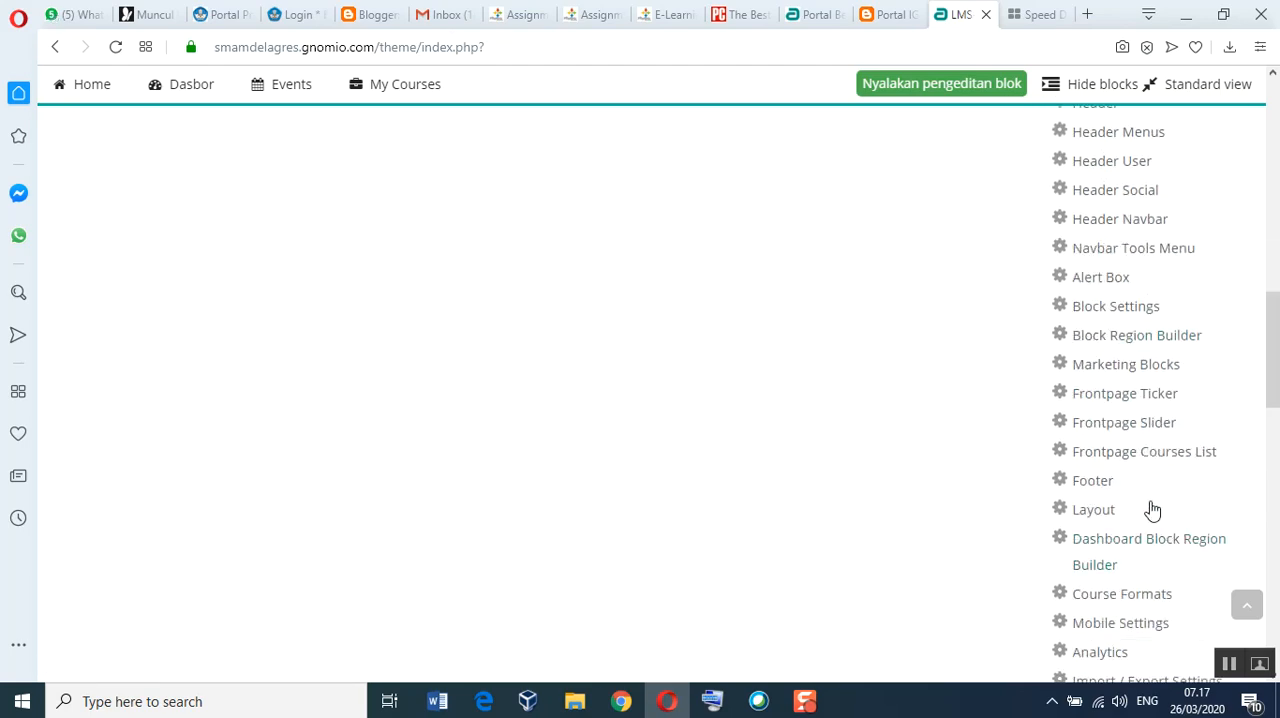
left_click(1131, 430)
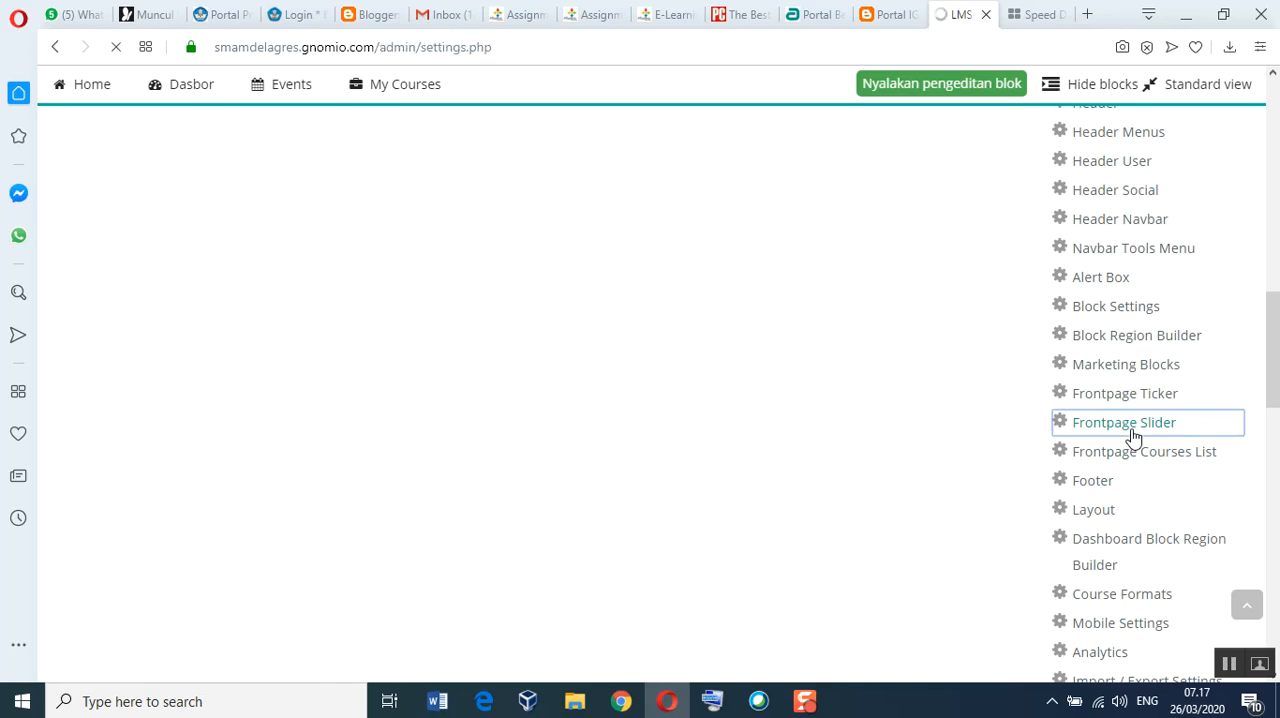
Step: Enable the front page slider and keep the slider count at 3
scroll(624, 510, "down", 5)
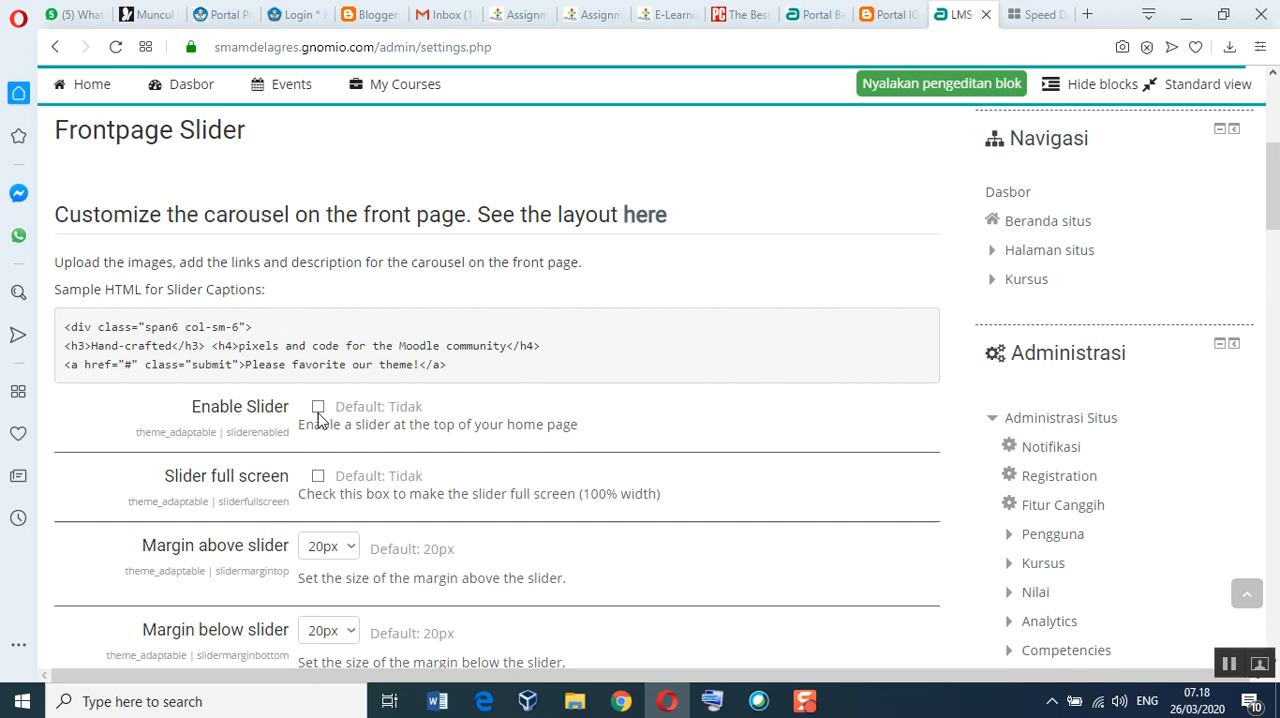
left_click(318, 408)
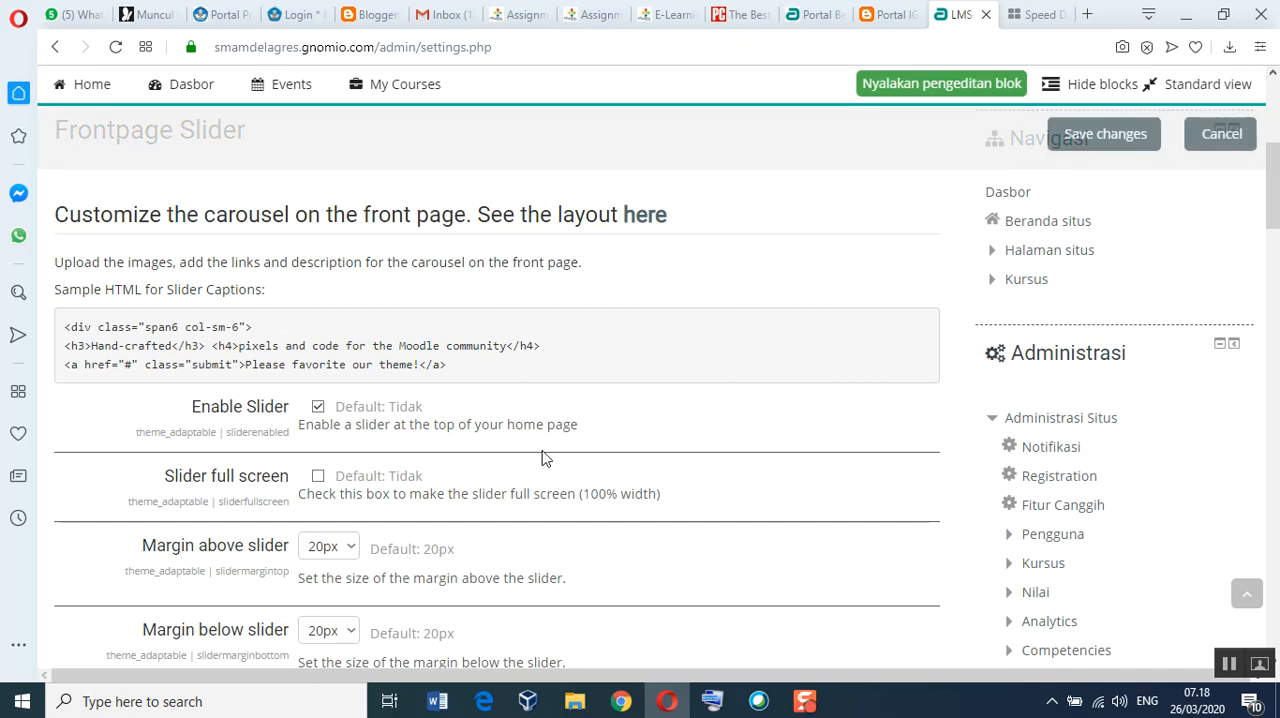
scroll(597, 477, "down", 4)
scroll(594, 496, "down", 7)
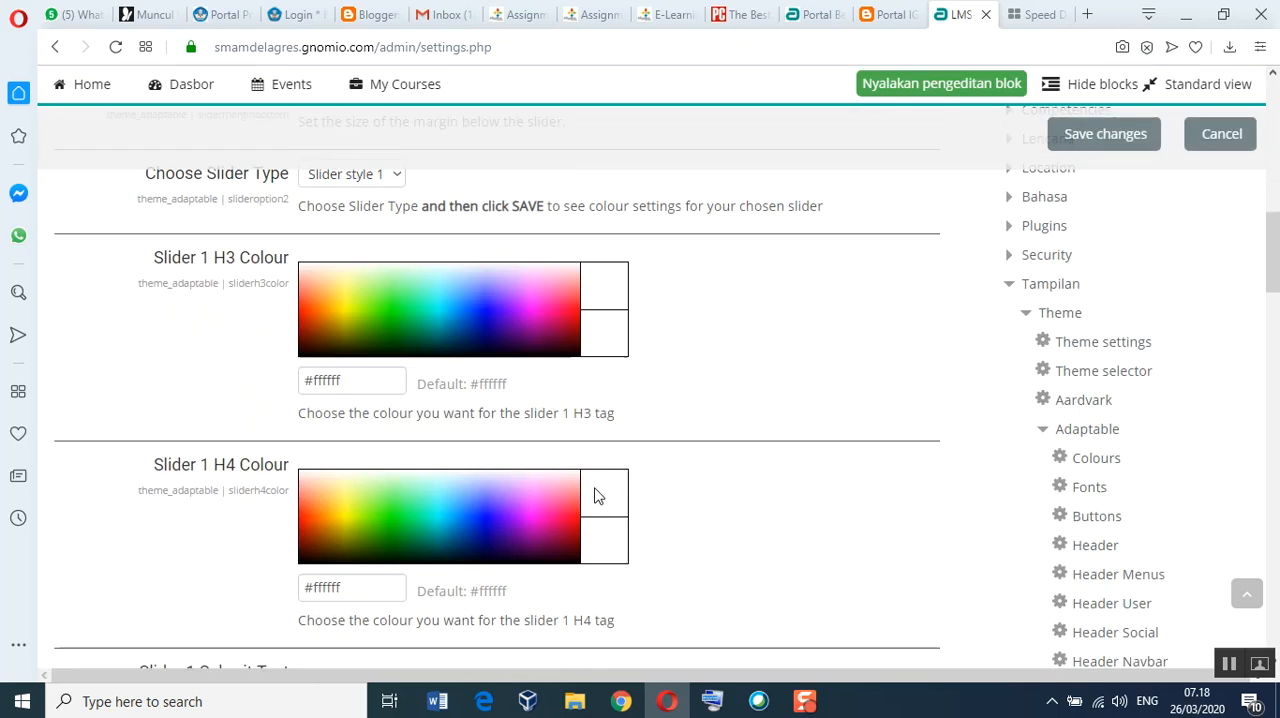
scroll(591, 495, "down", 2)
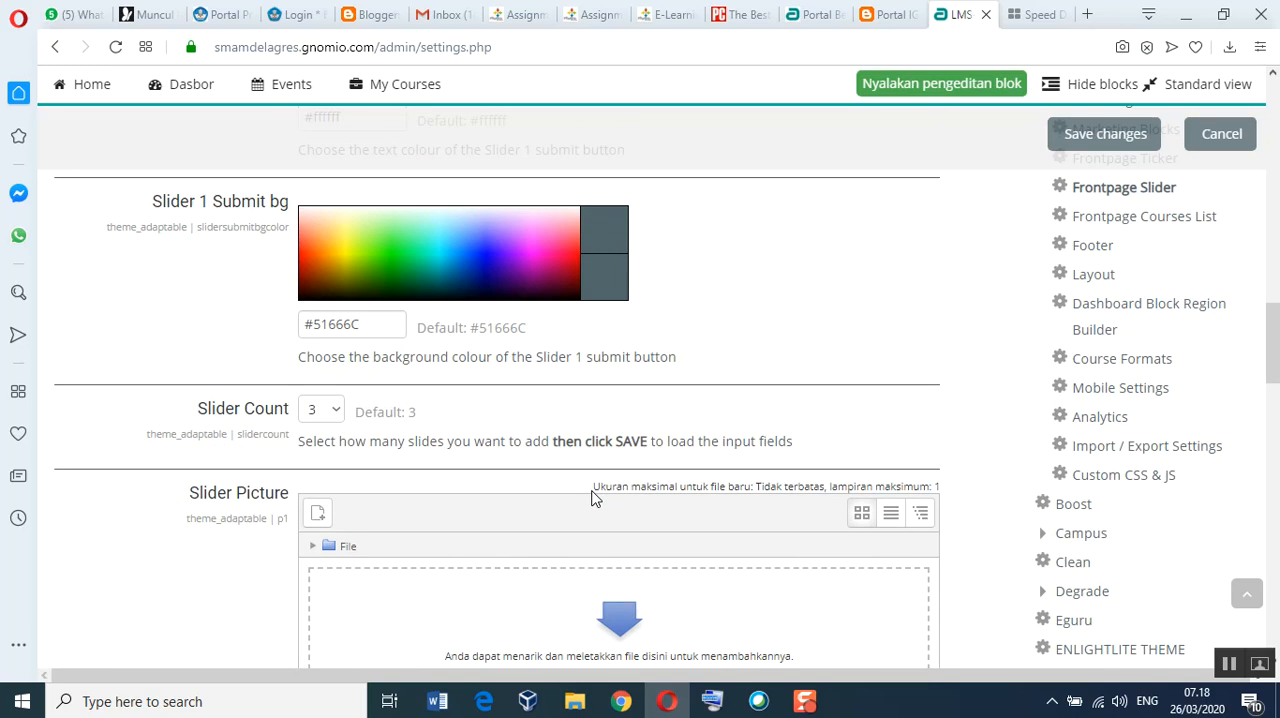
left_click(337, 418)
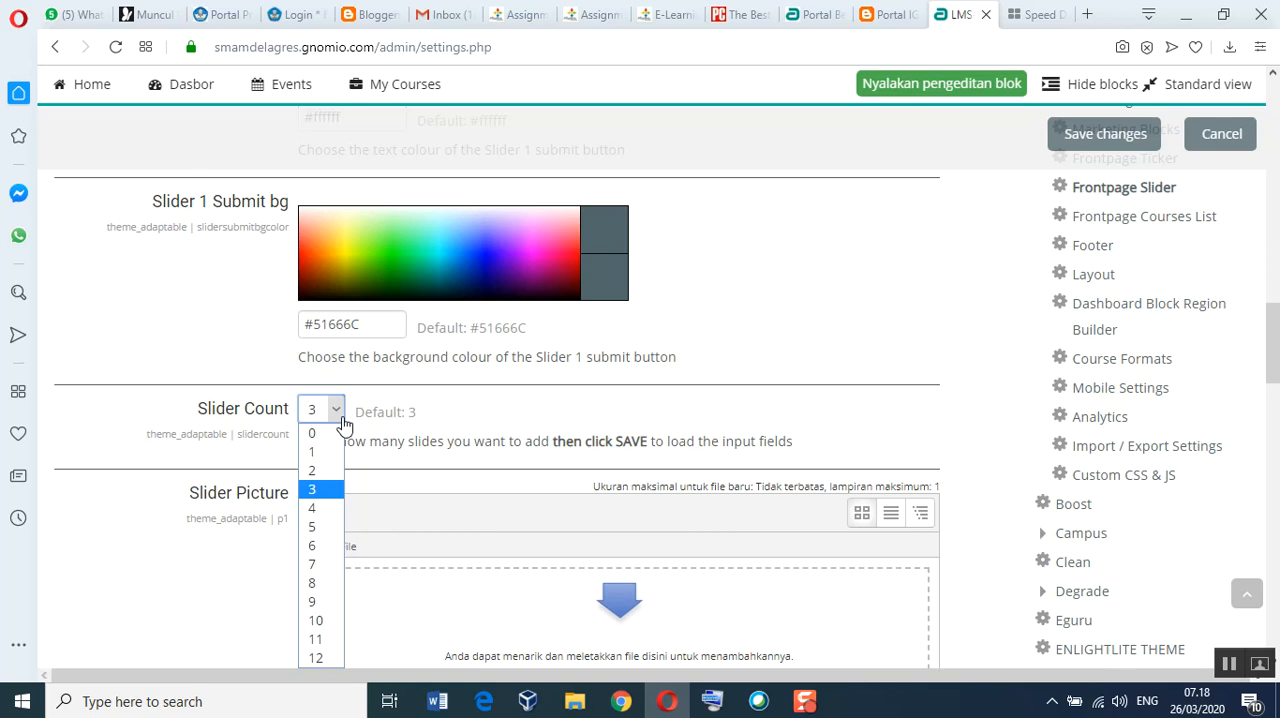
left_click(343, 425)
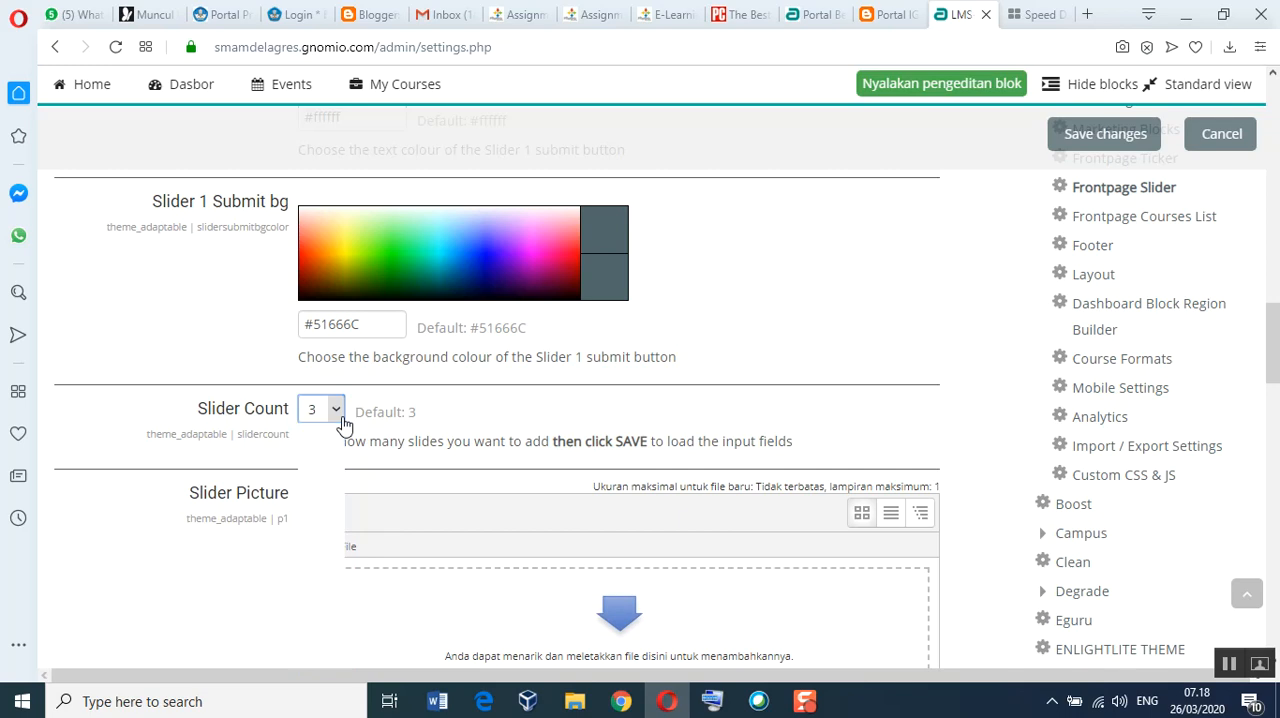
Step: Add slider-ada-1 from the gnomio-m8 folder in File Explorer as the first slide's picture and enter the caption "SMA Double Trac"
scroll(718, 420, "down", 2)
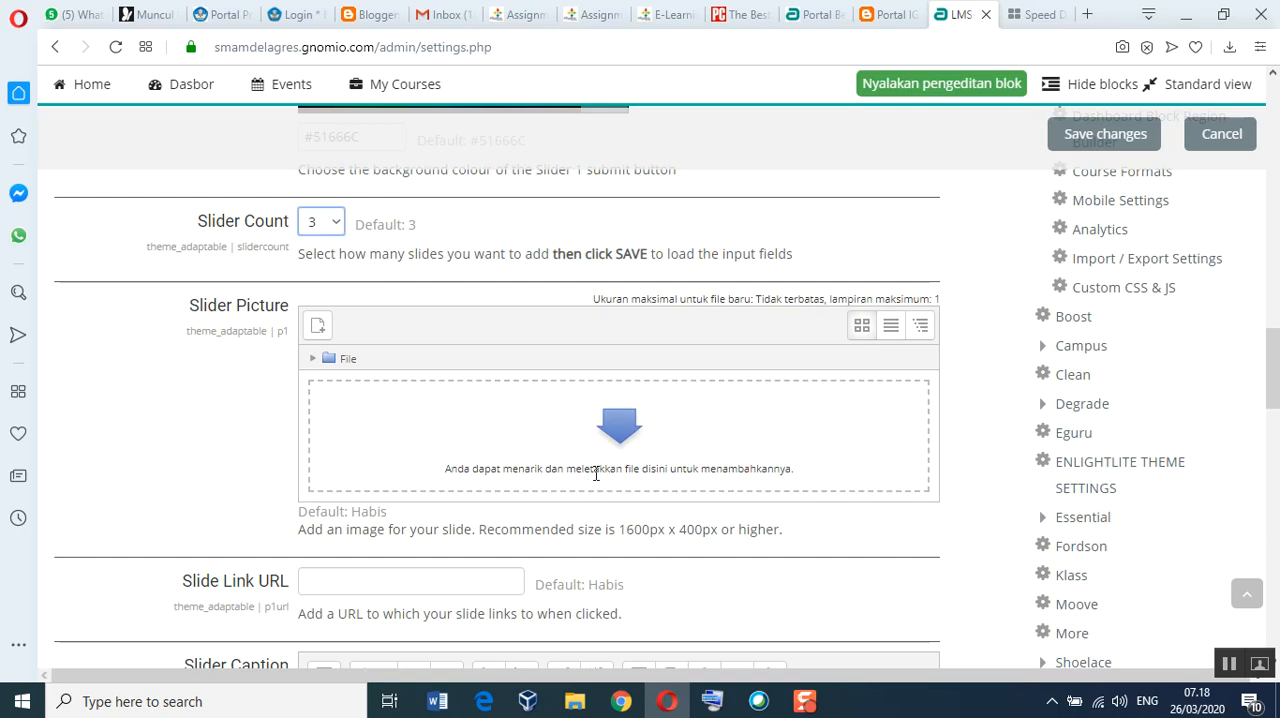
scroll(688, 448, "down", 1)
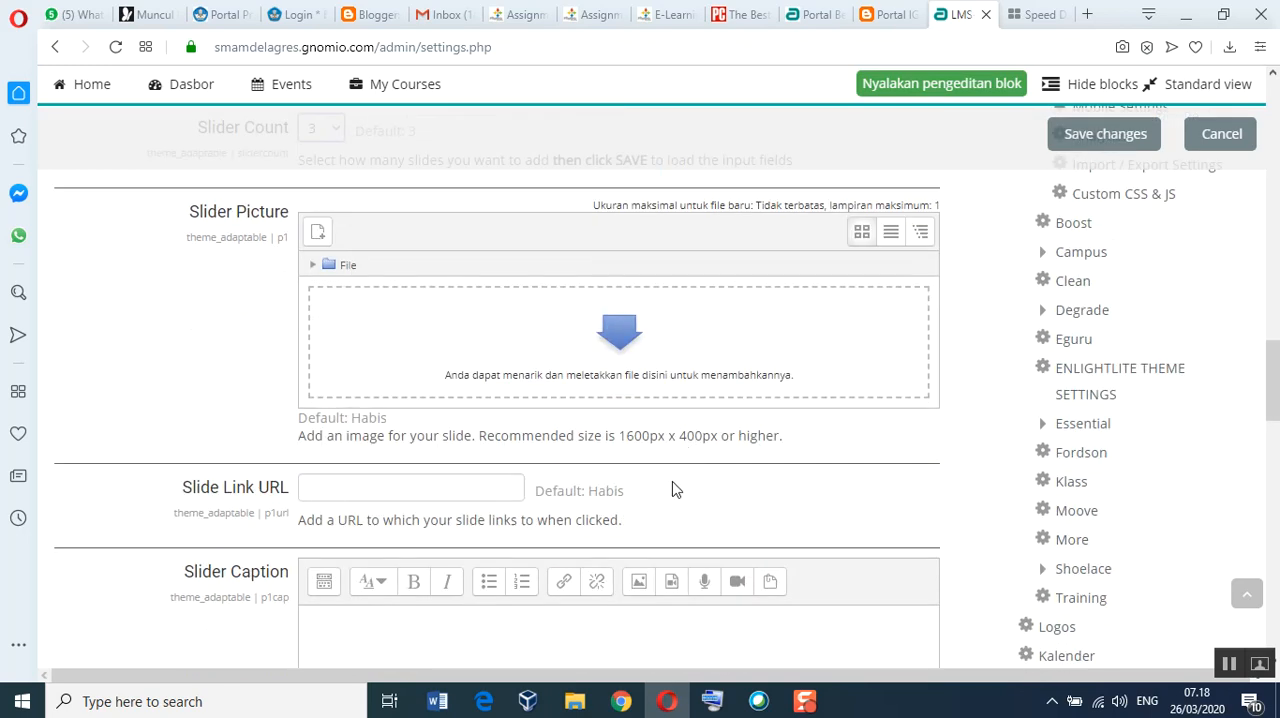
left_click(575, 700)
scroll(686, 508, "up", 1)
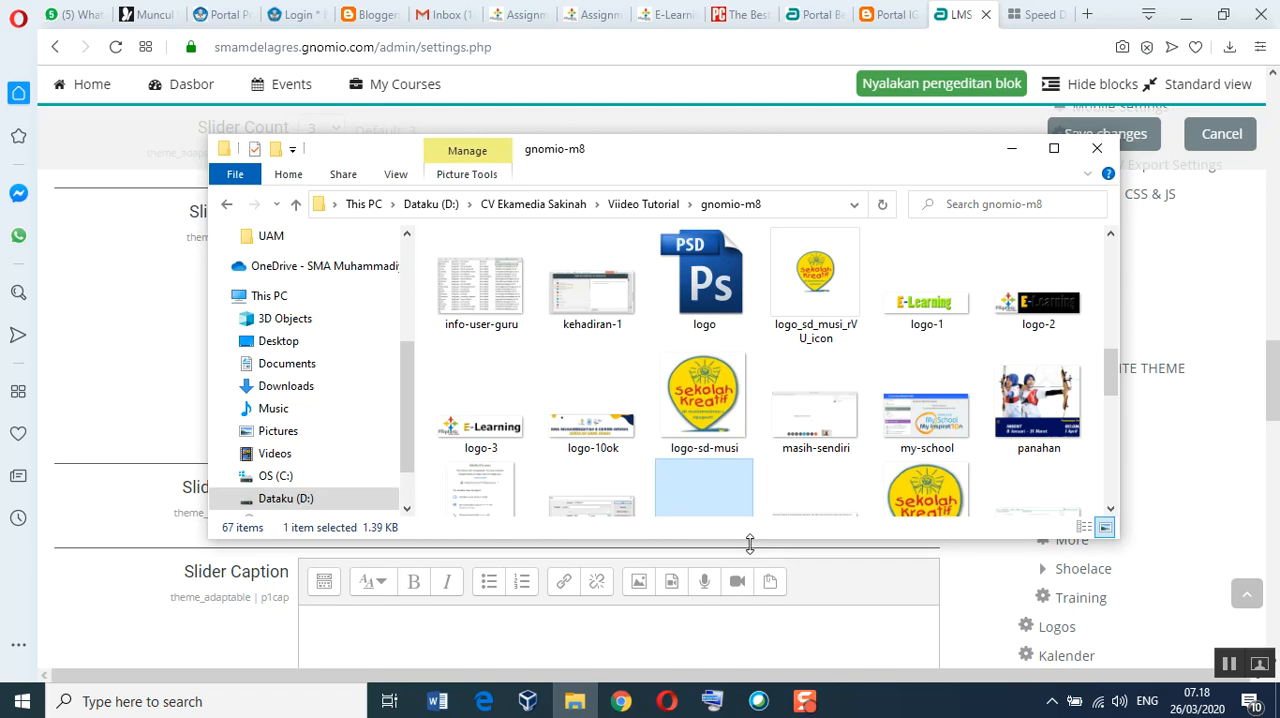
left_click_drag(750, 541, 755, 371)
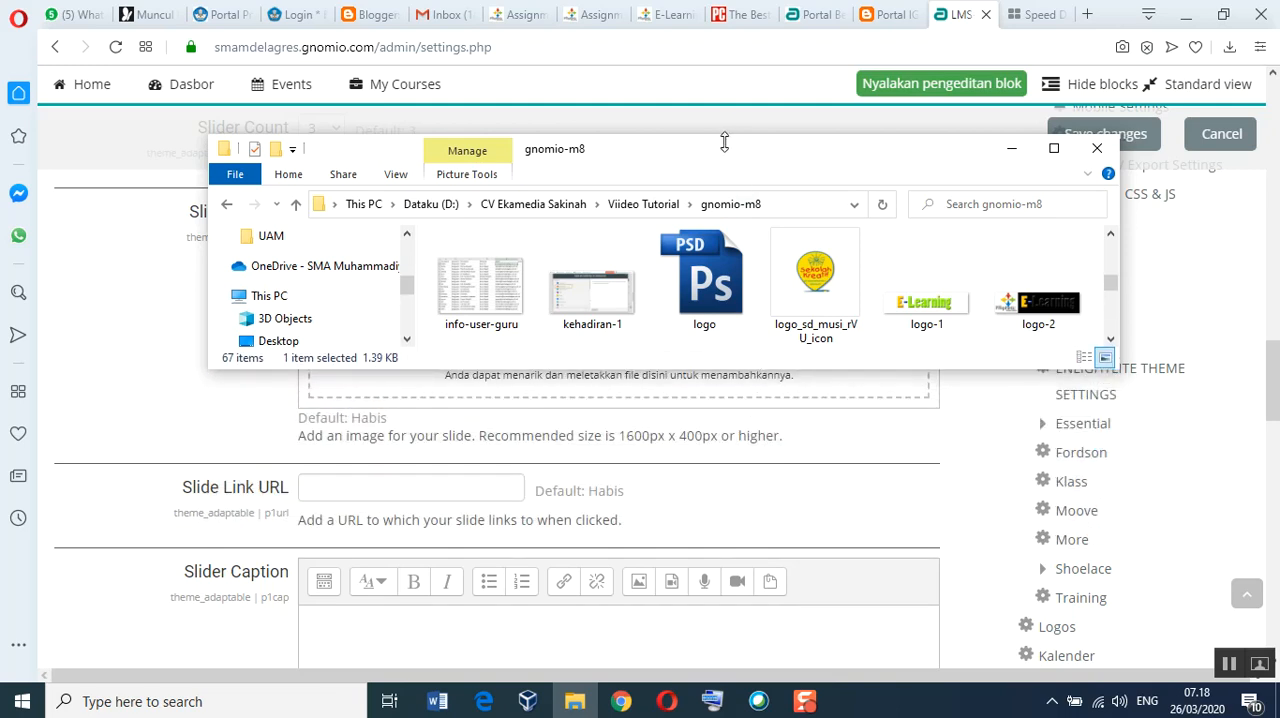
left_click_drag(724, 155, 760, 441)
scroll(835, 590, "down", 5)
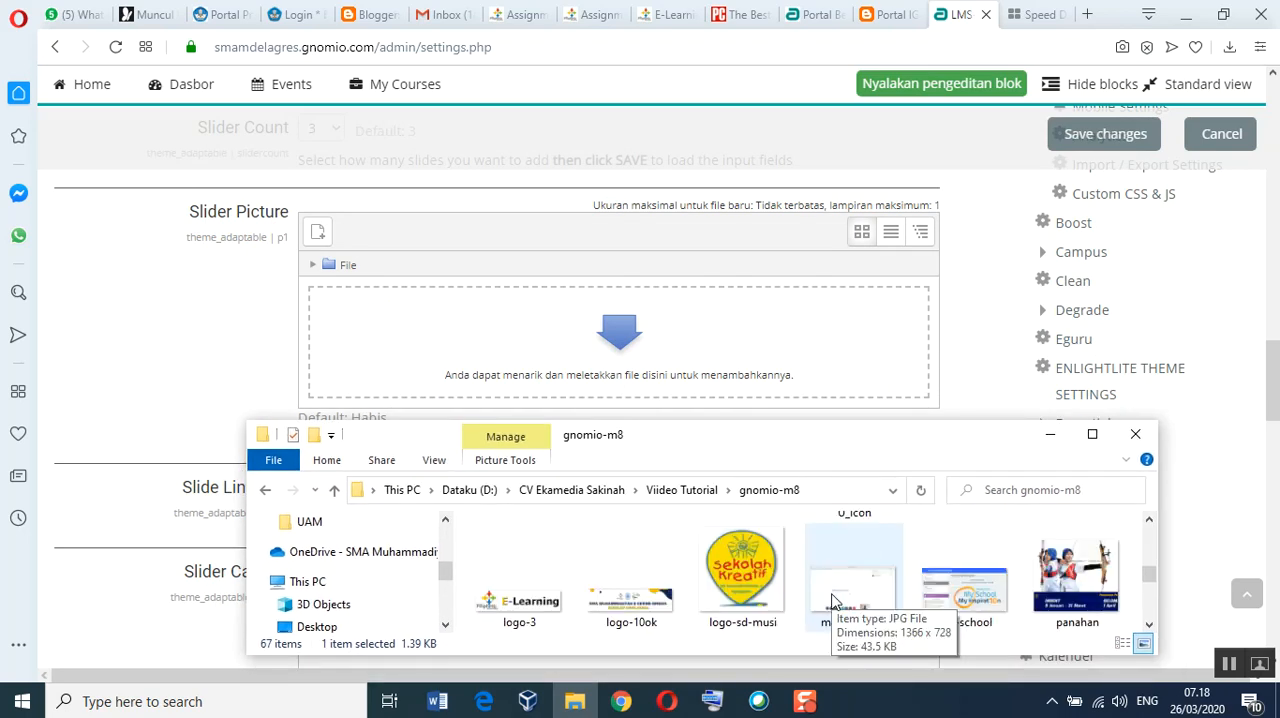
scroll(833, 600, "down", 10)
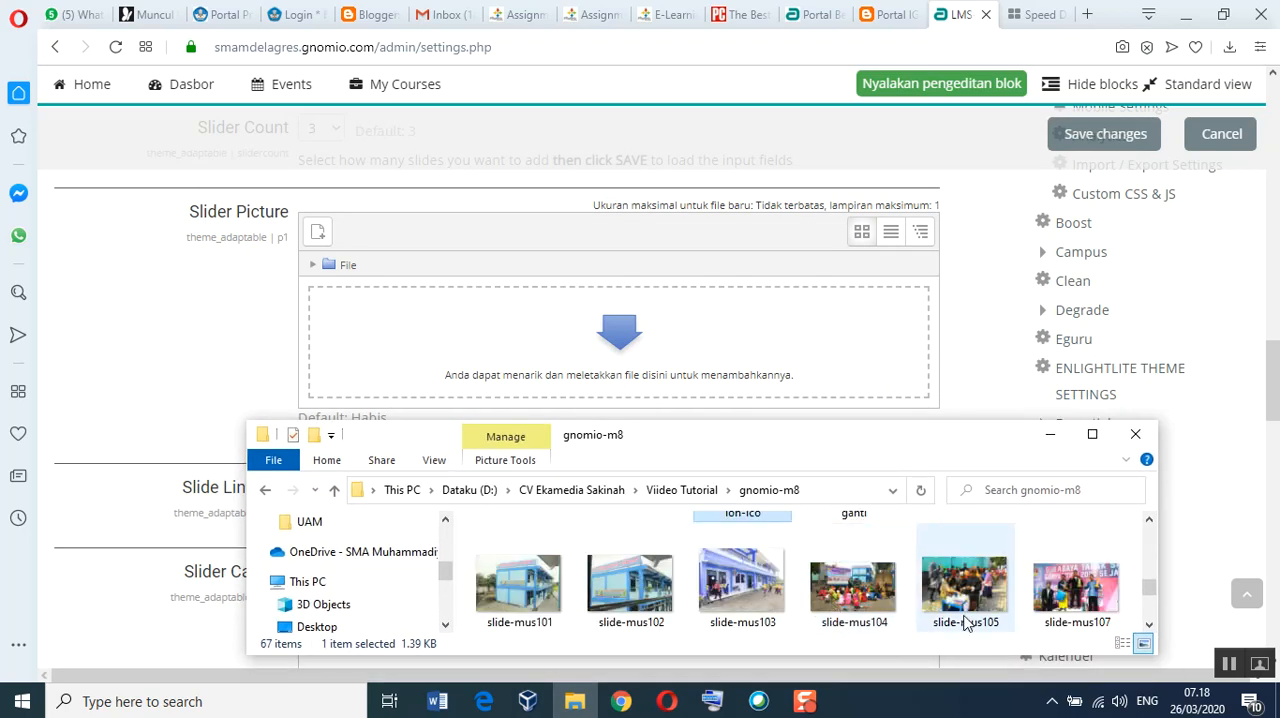
scroll(966, 622, "down", 2)
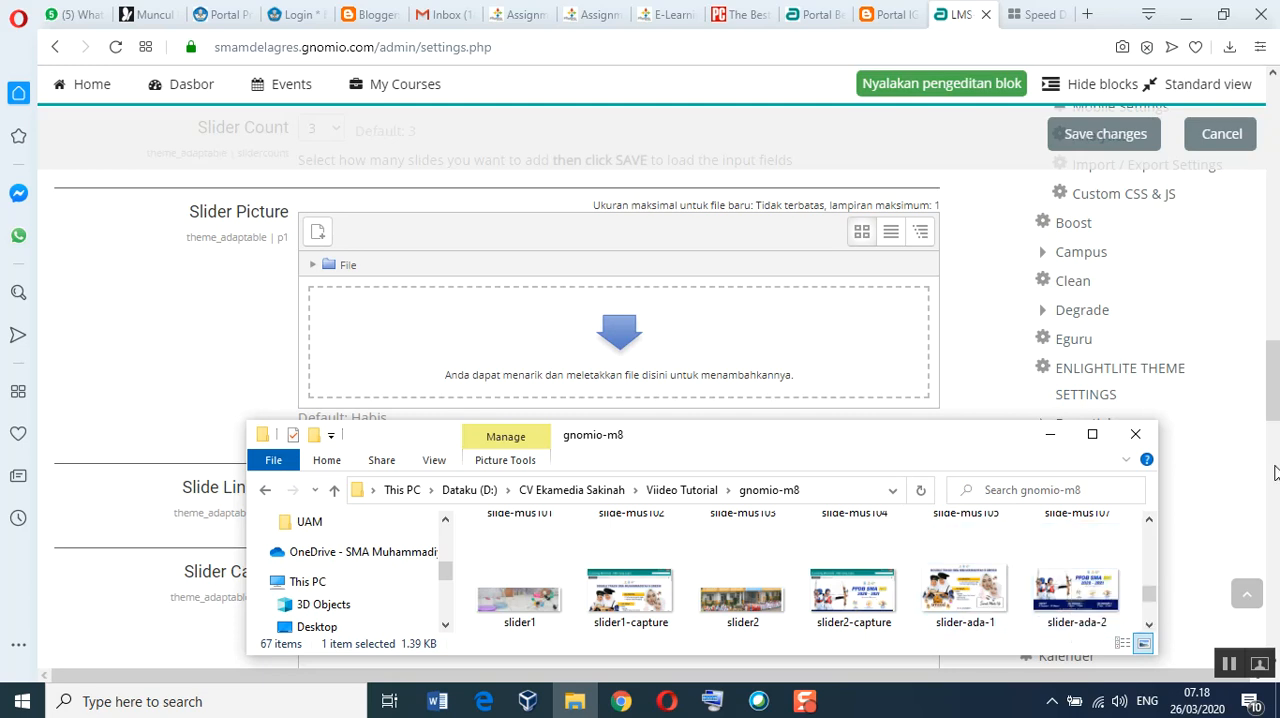
left_click_drag(955, 610, 666, 366)
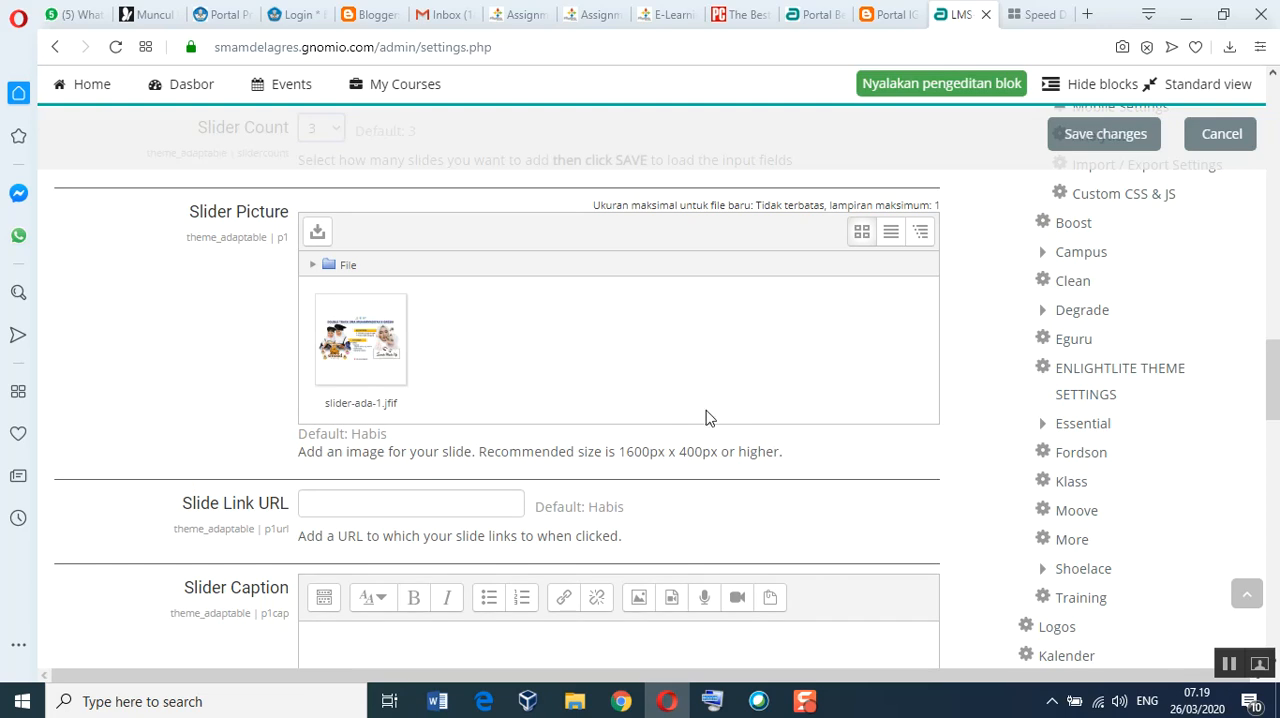
scroll(705, 418, "down", 2)
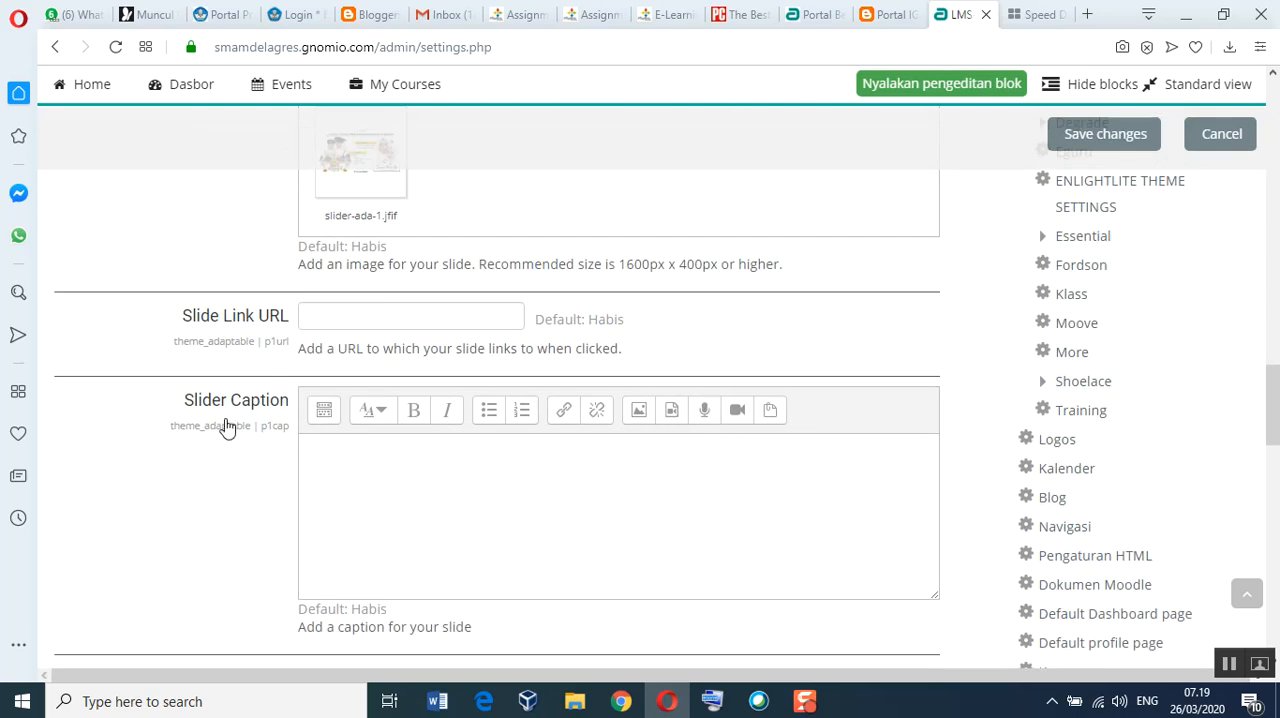
left_click(310, 448)
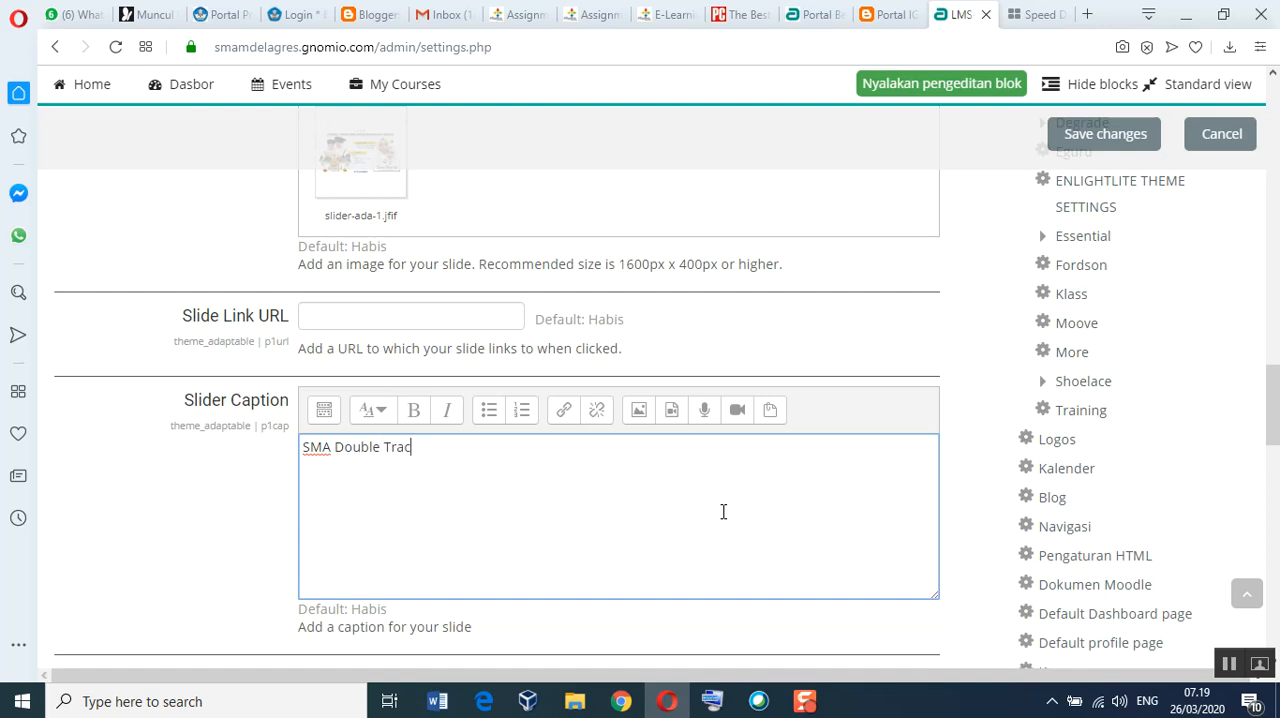
Step: Add slider-ada-2 from the gnomio-m8 folder as the second slide's picture and enter the caption "PPDB tahun 2020-2021"
scroll(723, 512, "down", 5)
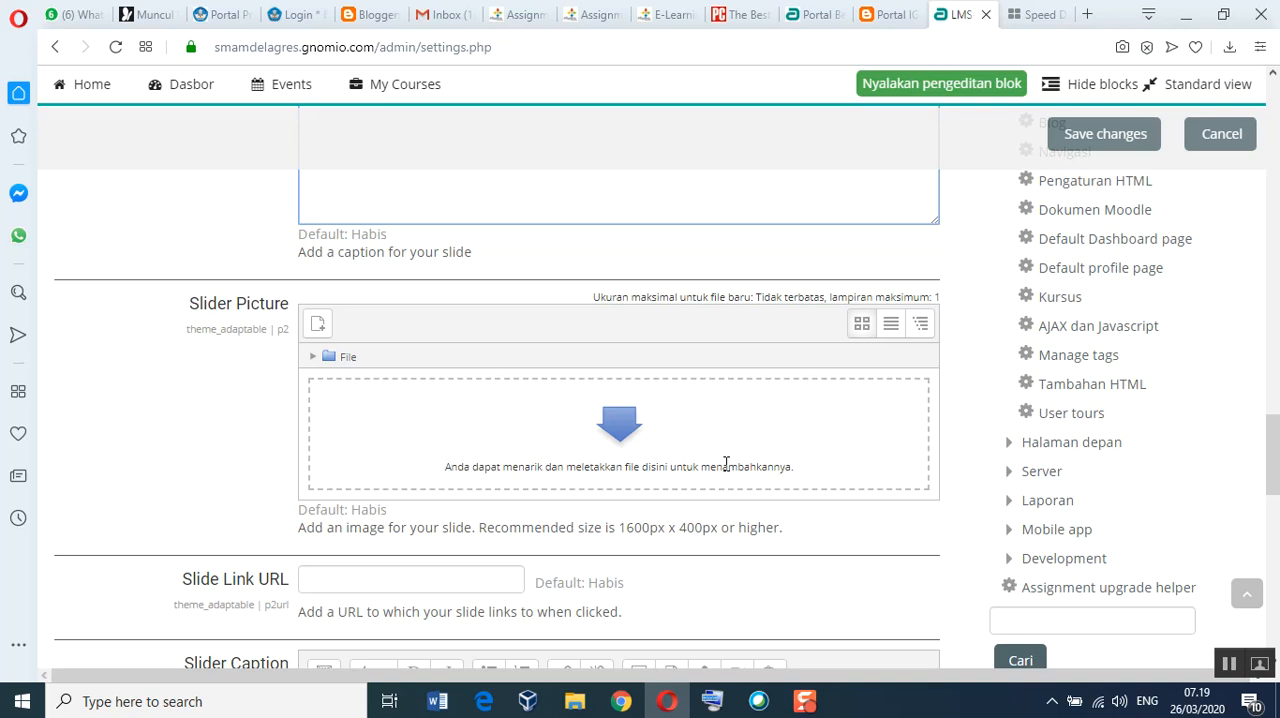
scroll(726, 463, "down", 1)
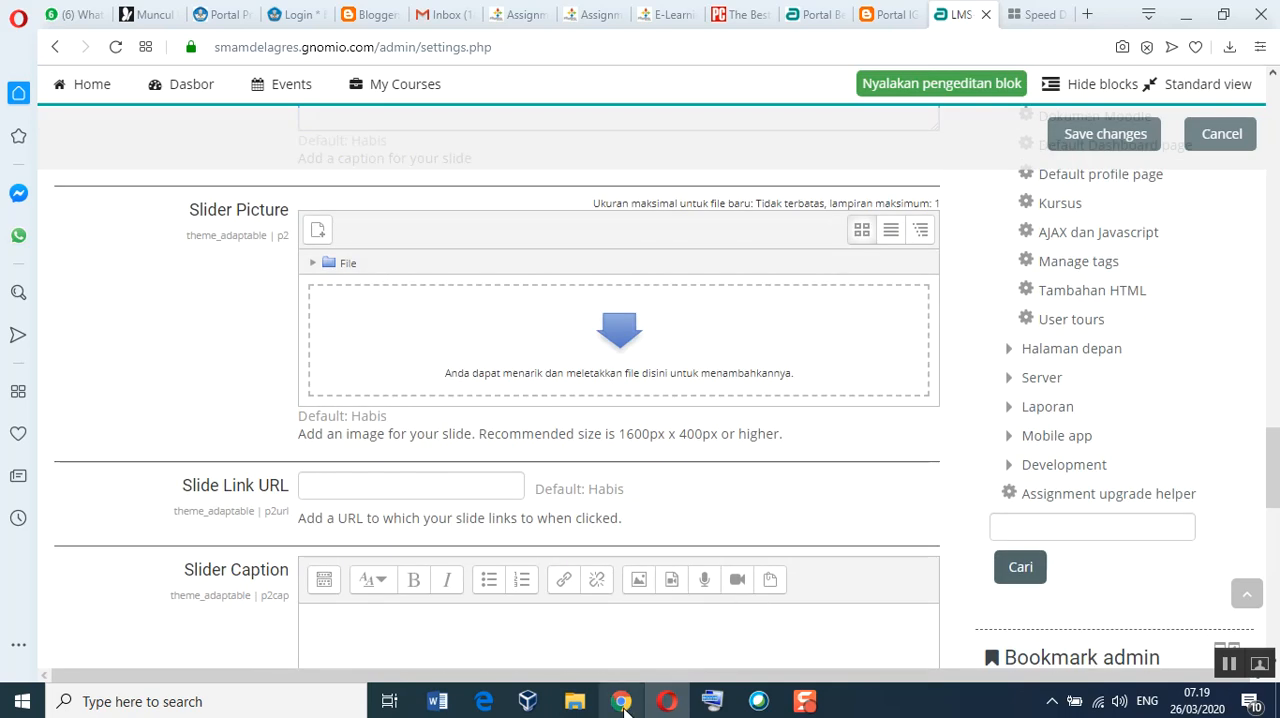
left_click(588, 697)
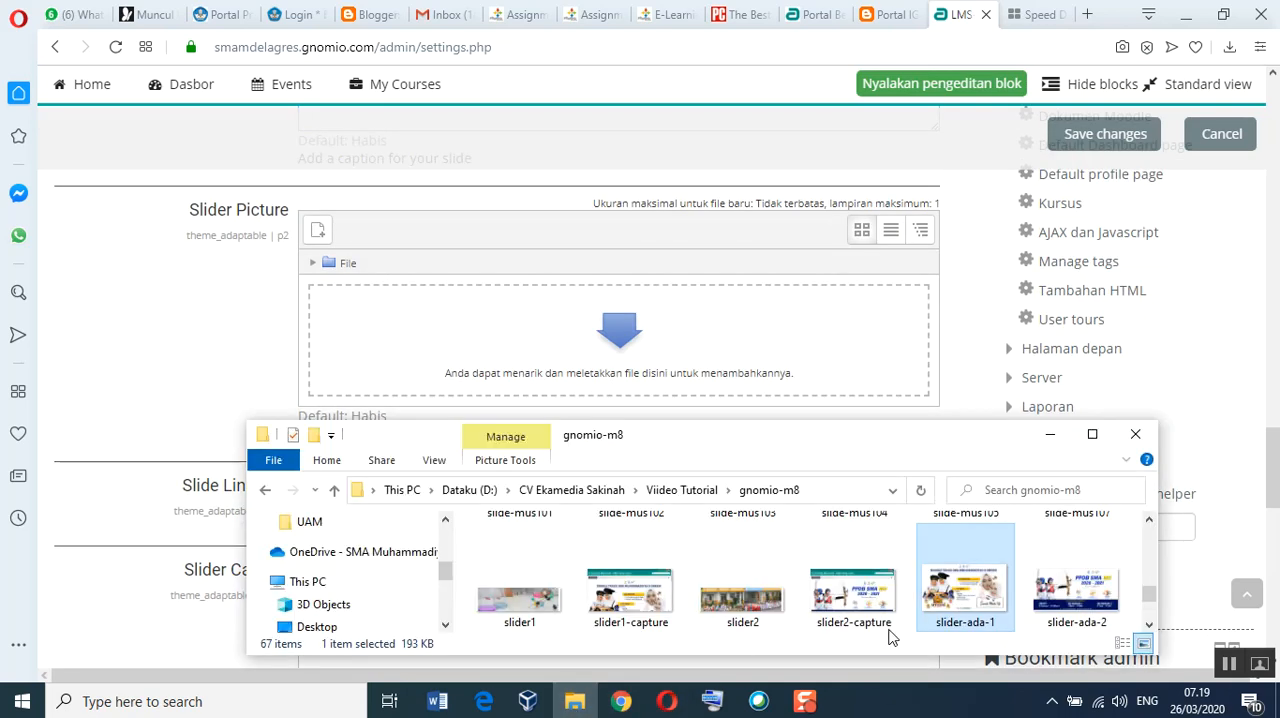
left_click_drag(1105, 610, 686, 369)
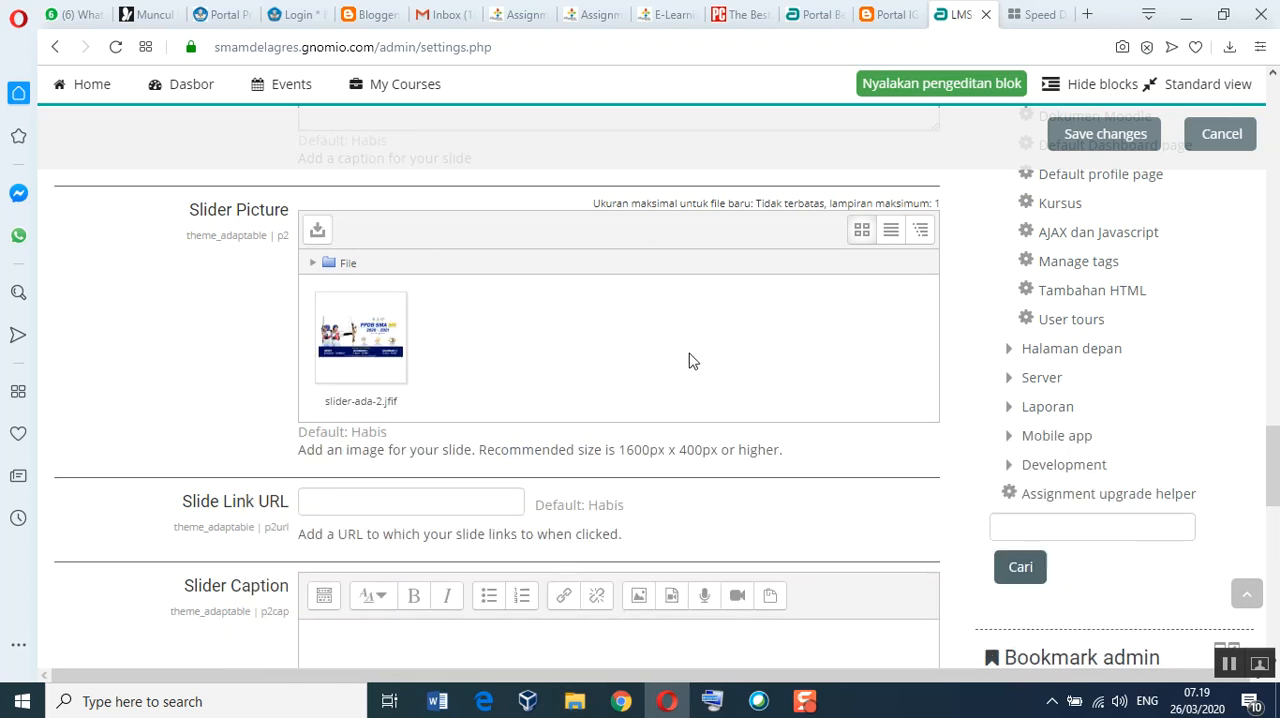
scroll(408, 375, "down", 1)
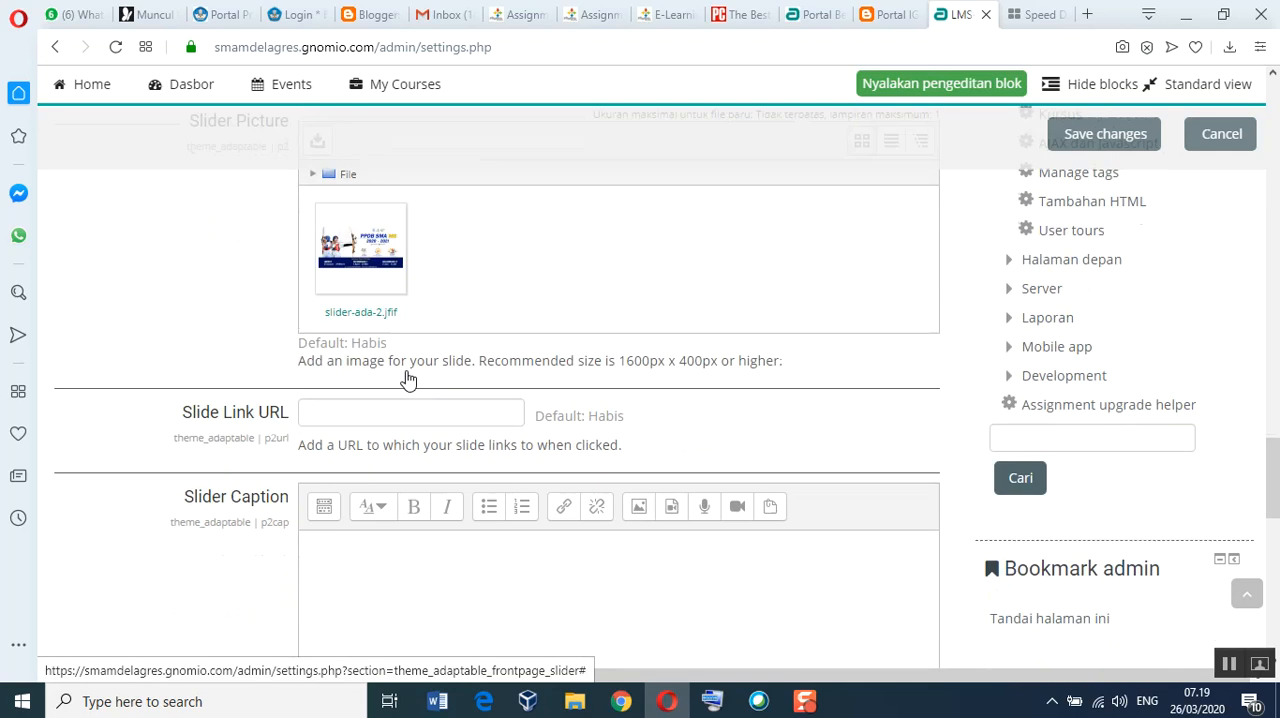
left_click(400, 553)
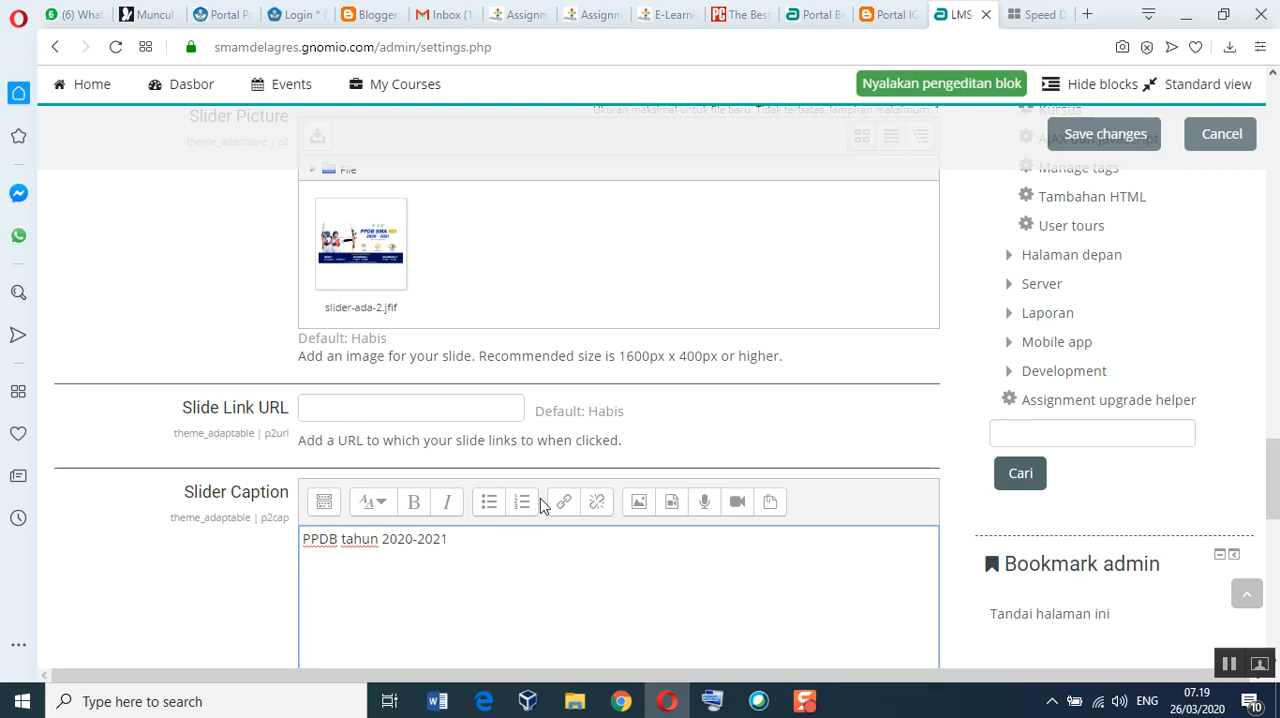
Step: Add slider-ada-3 from the gnomio-m8 folder in File Explorer as the third slide's picture
scroll(540, 498, "down", 5)
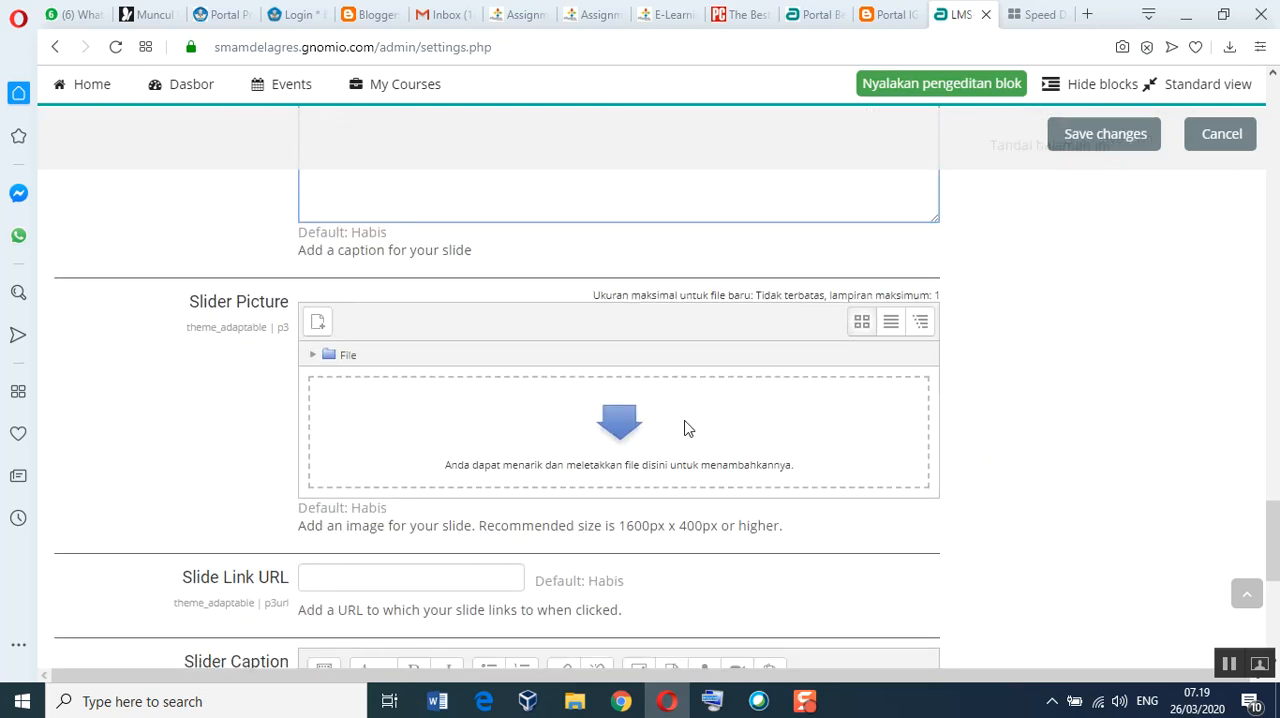
scroll(714, 518, "down", 2)
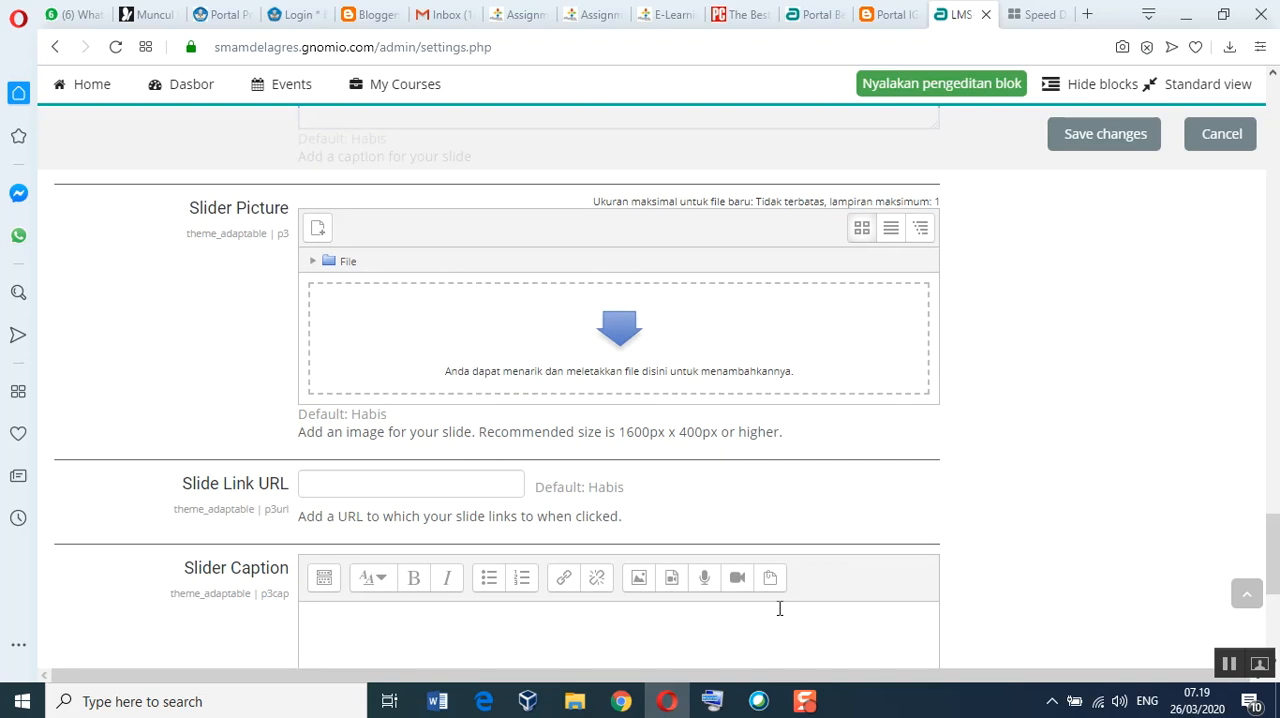
left_click(574, 701)
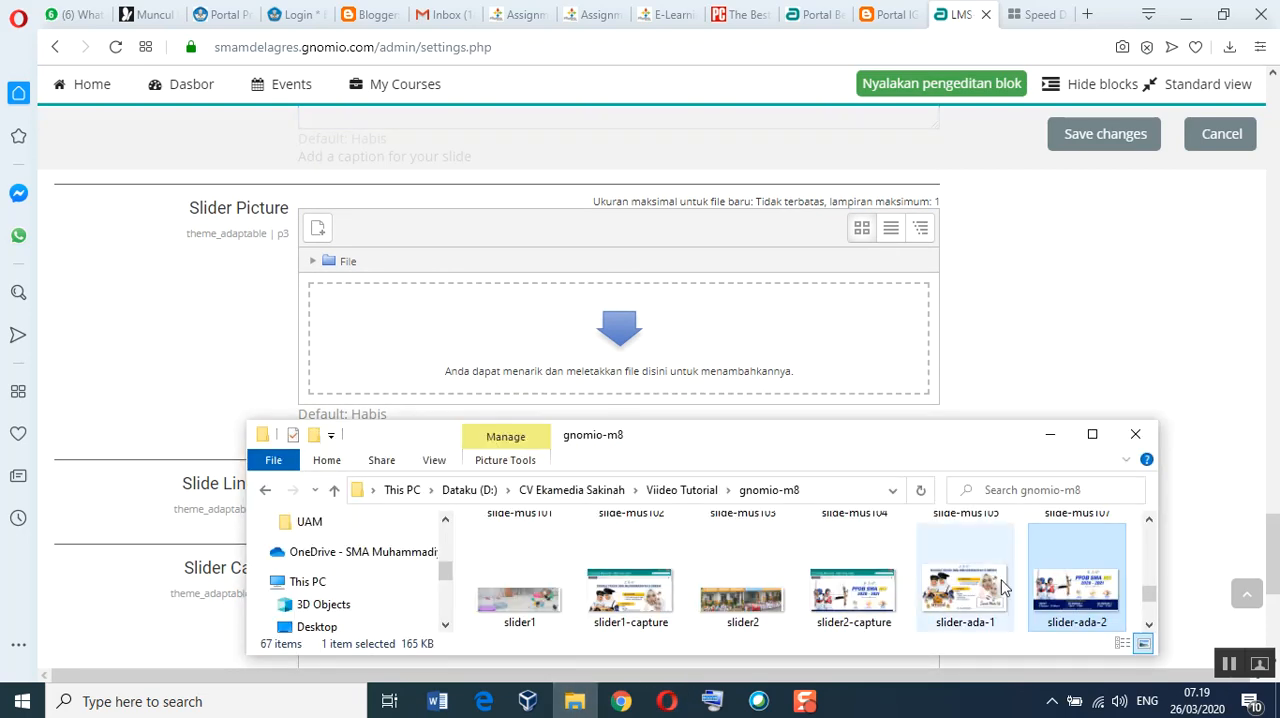
left_click(1149, 628)
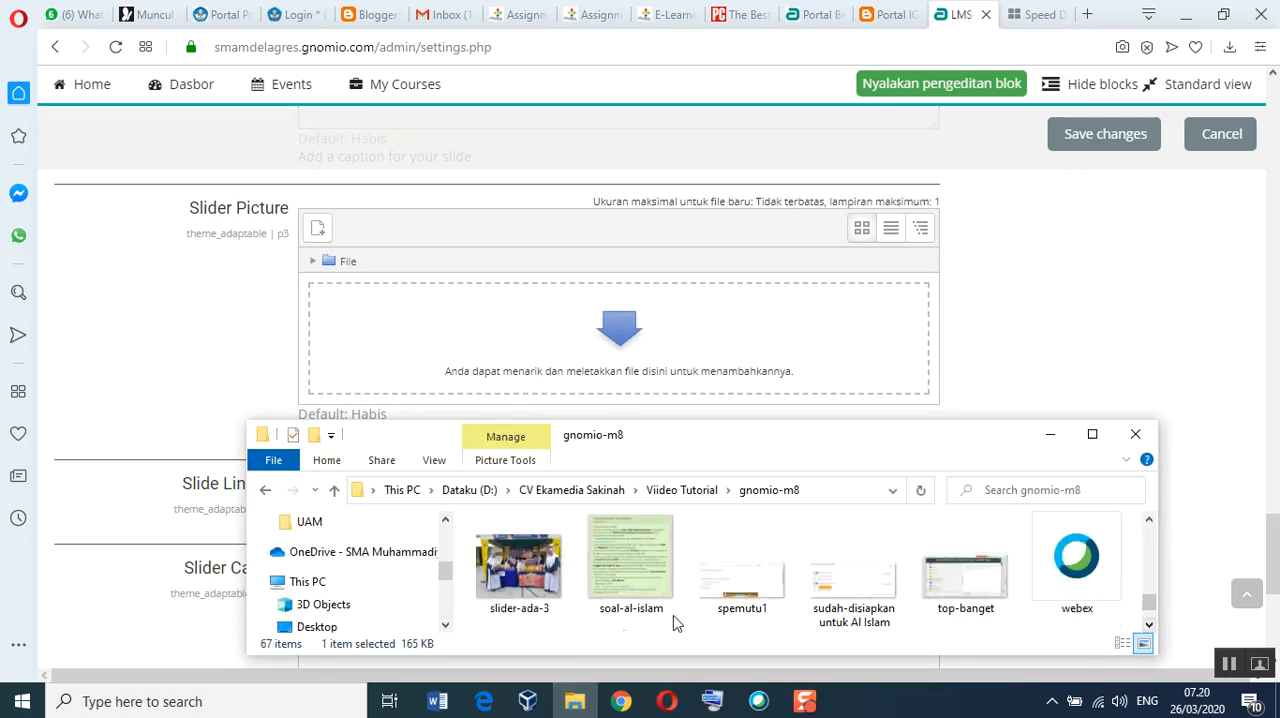
left_click_drag(535, 578, 607, 365)
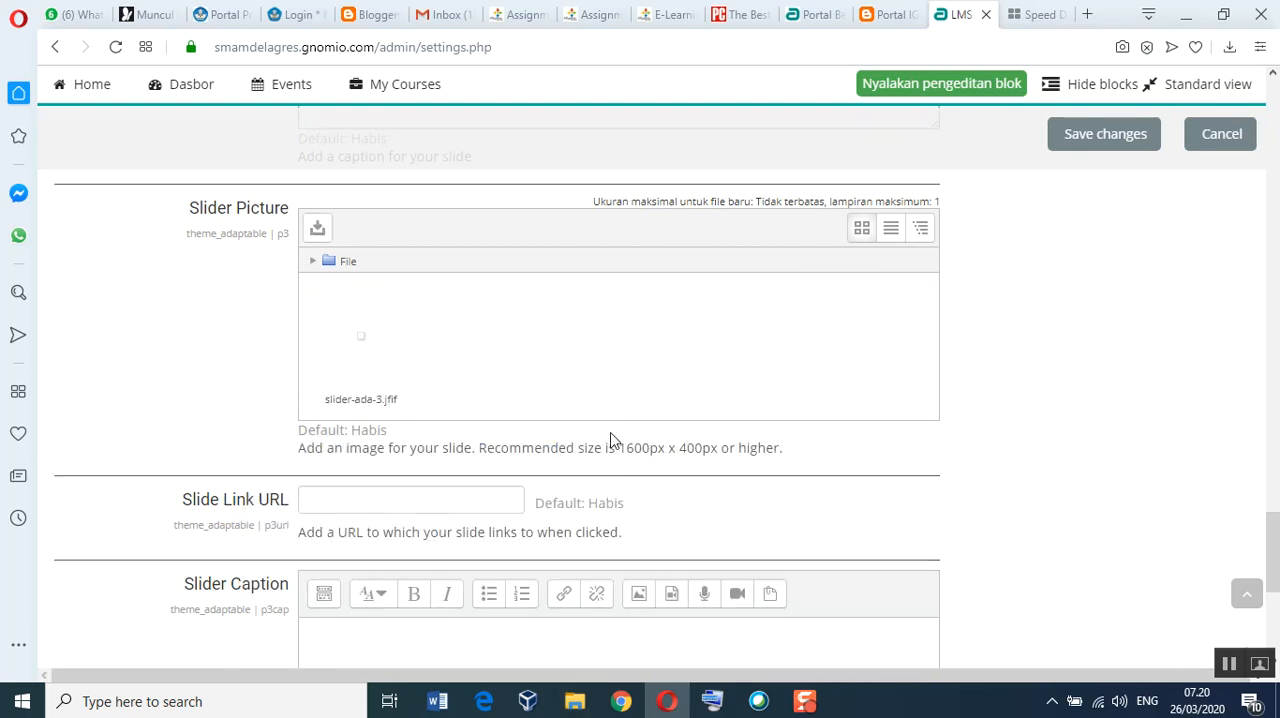
Step: Enter "Kegiatan Siswa" as the third slide's caption
scroll(616, 428, "down", 2)
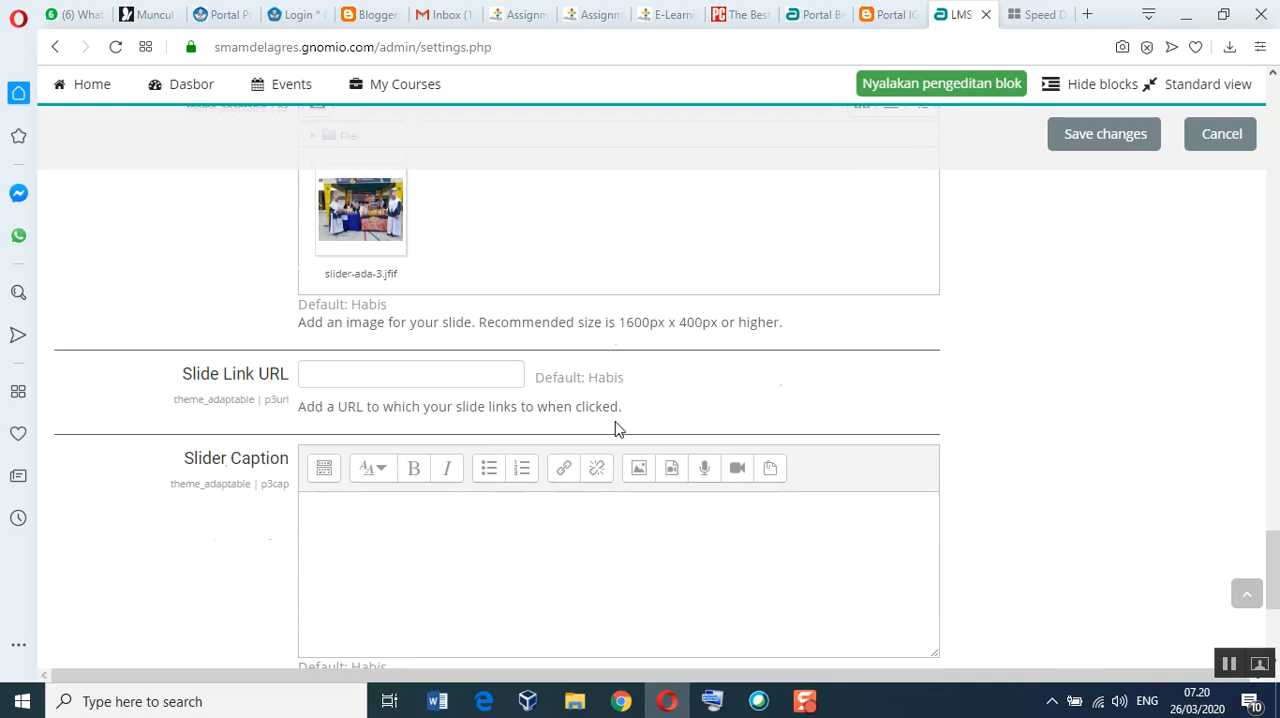
scroll(616, 428, "down", 1)
left_click(486, 409)
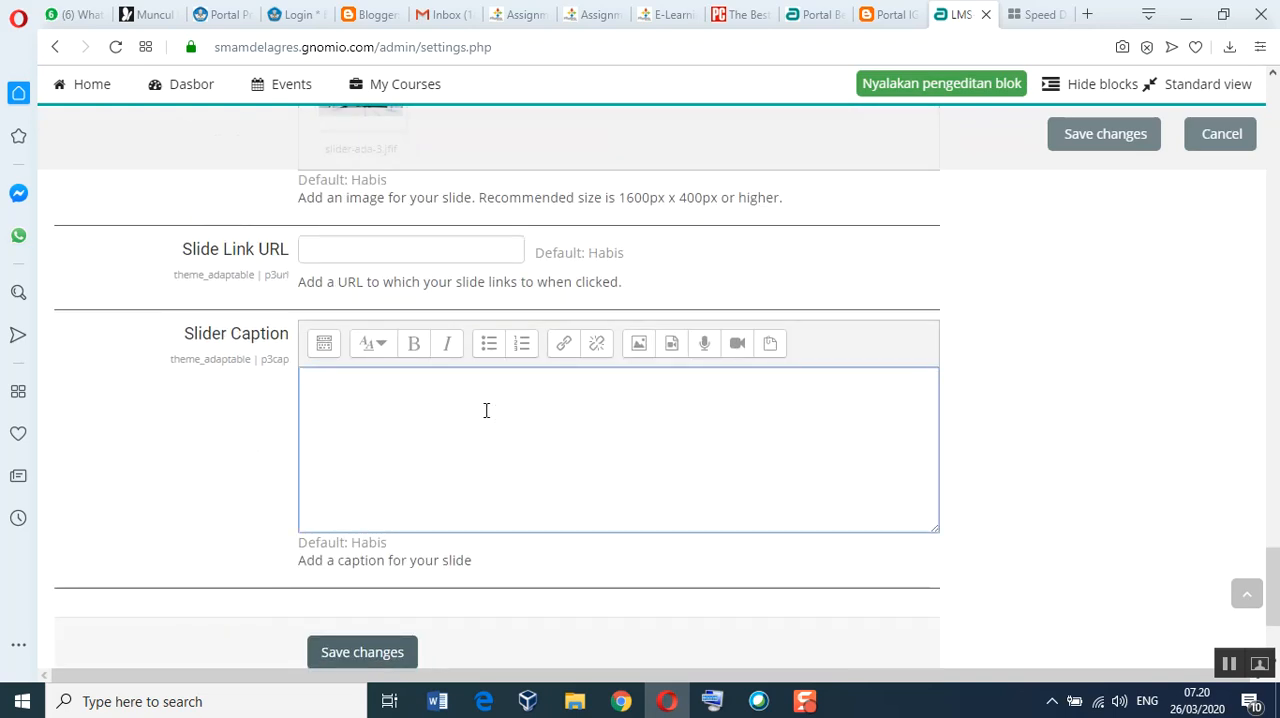
type("Kegiatan Siswa")
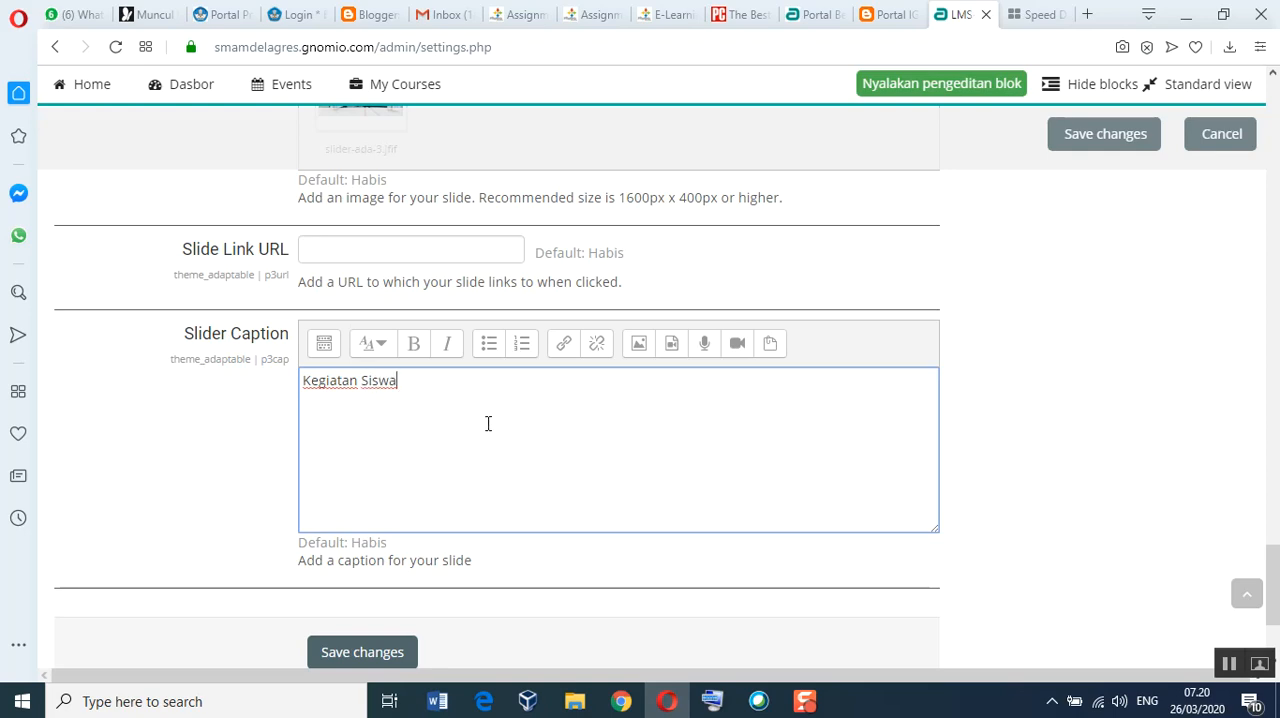
Step: Review the pictures and captions of the three slides and save the Frontpage Slider settings
scroll(514, 429, "up", 10)
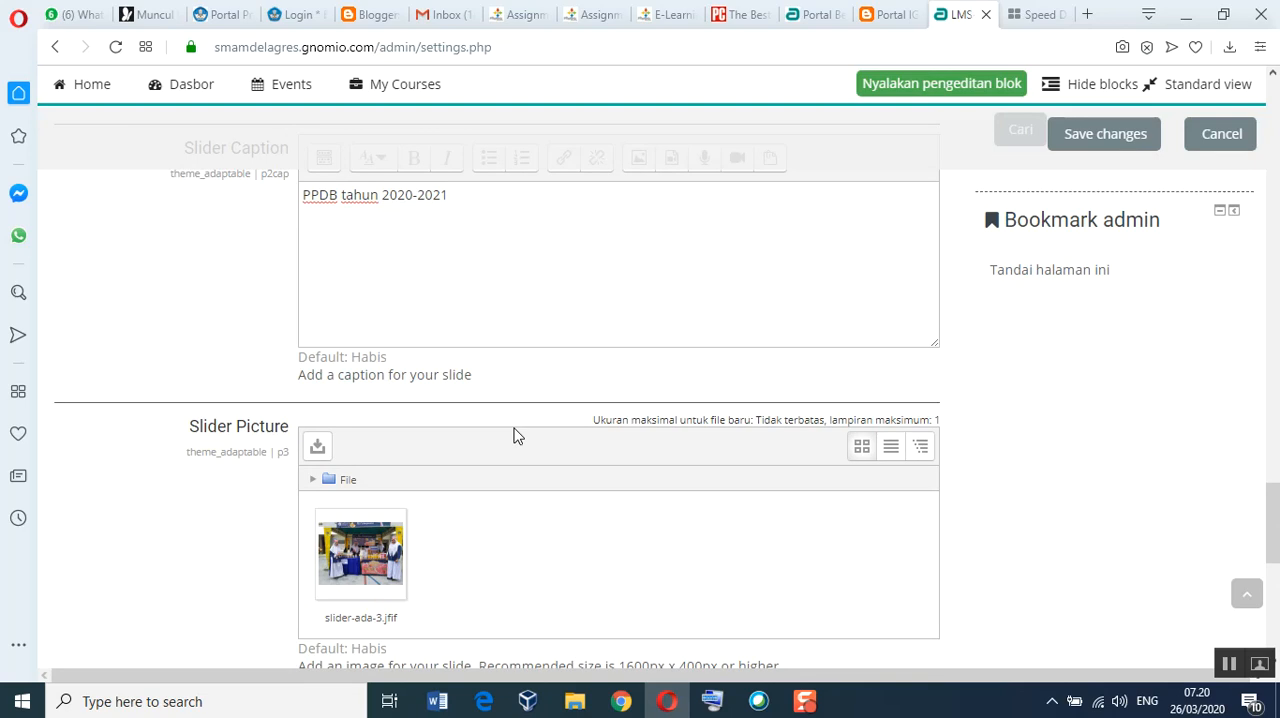
scroll(517, 436, "up", 5)
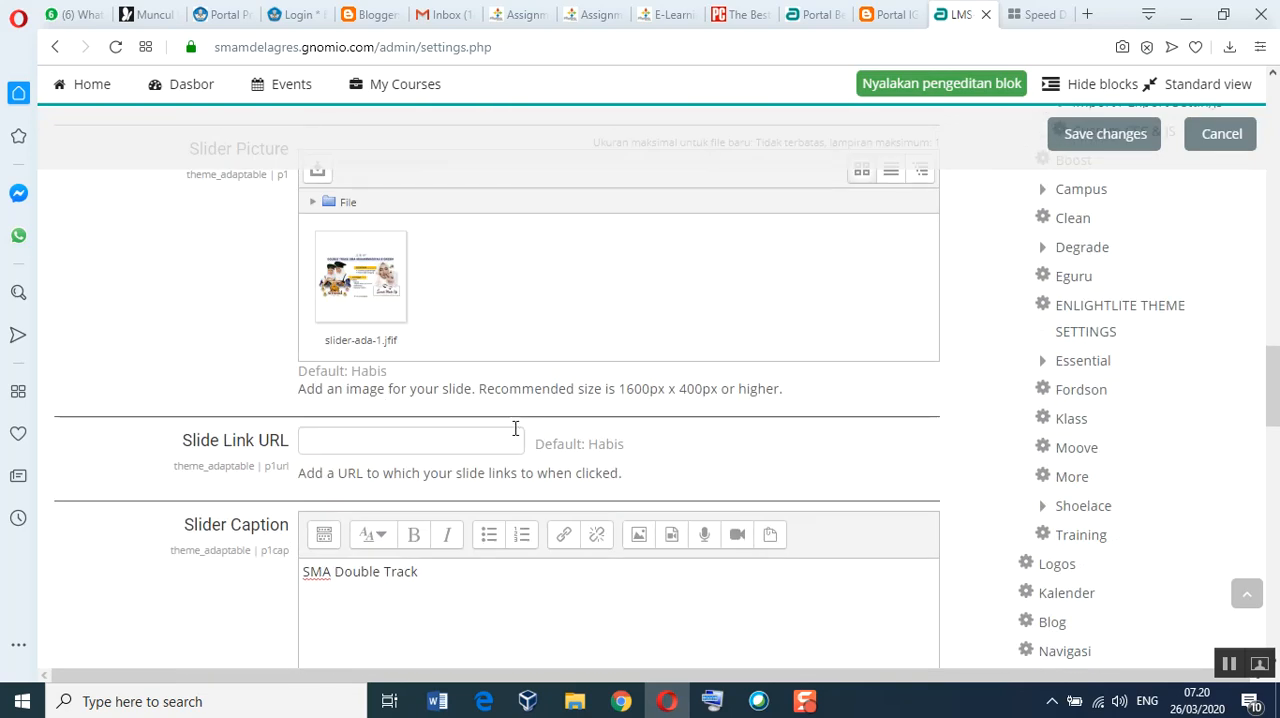
scroll(514, 429, "up", 3)
scroll(516, 432, "down", 5)
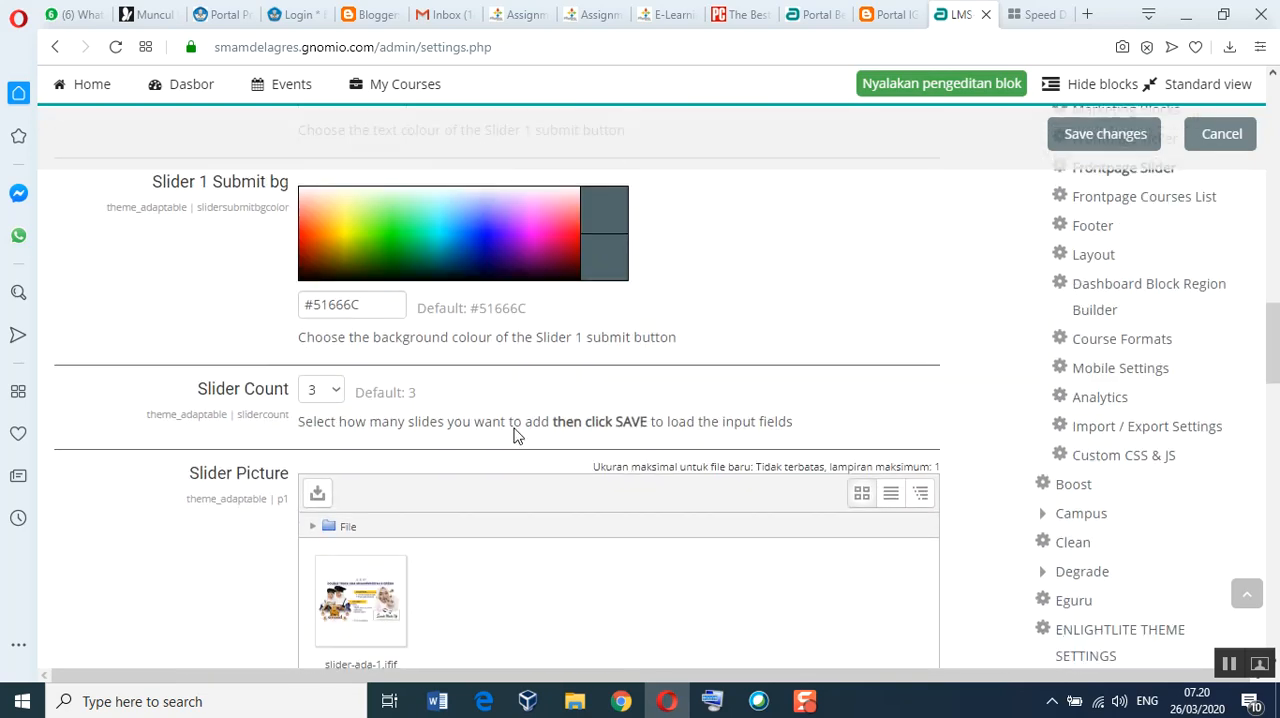
scroll(513, 436, "down", 7)
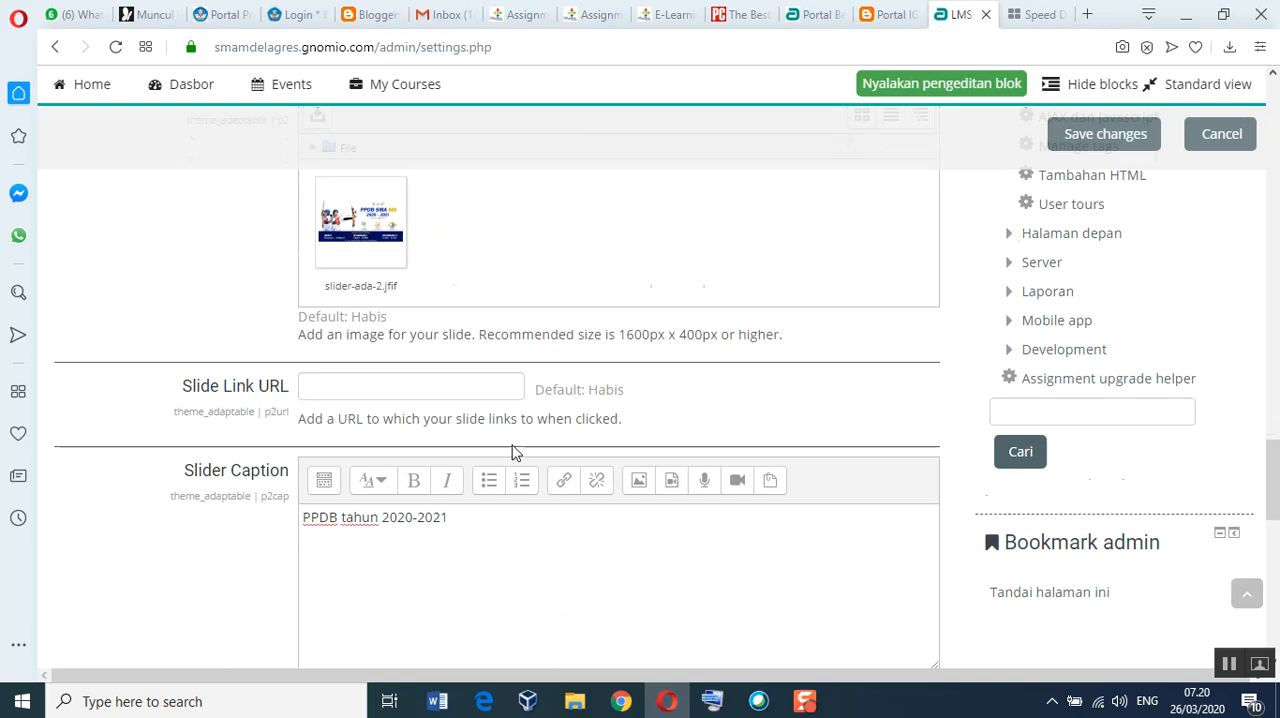
scroll(513, 446, "down", 6)
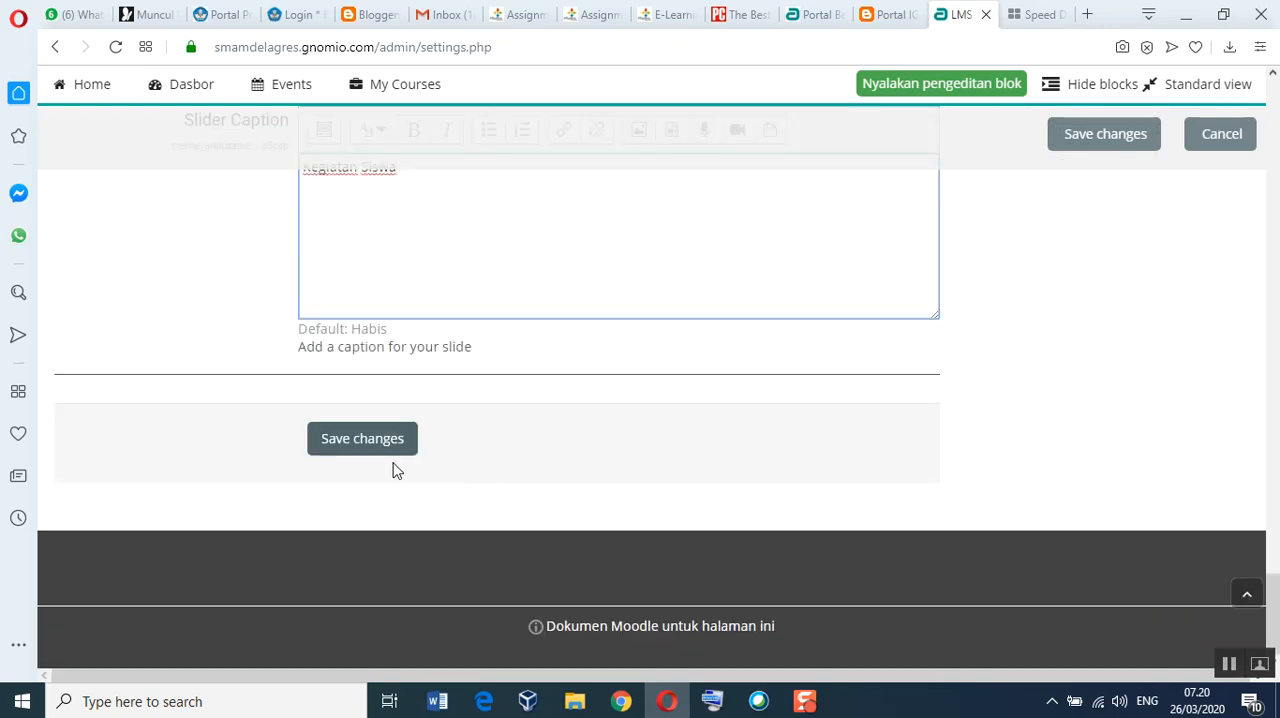
left_click(338, 450)
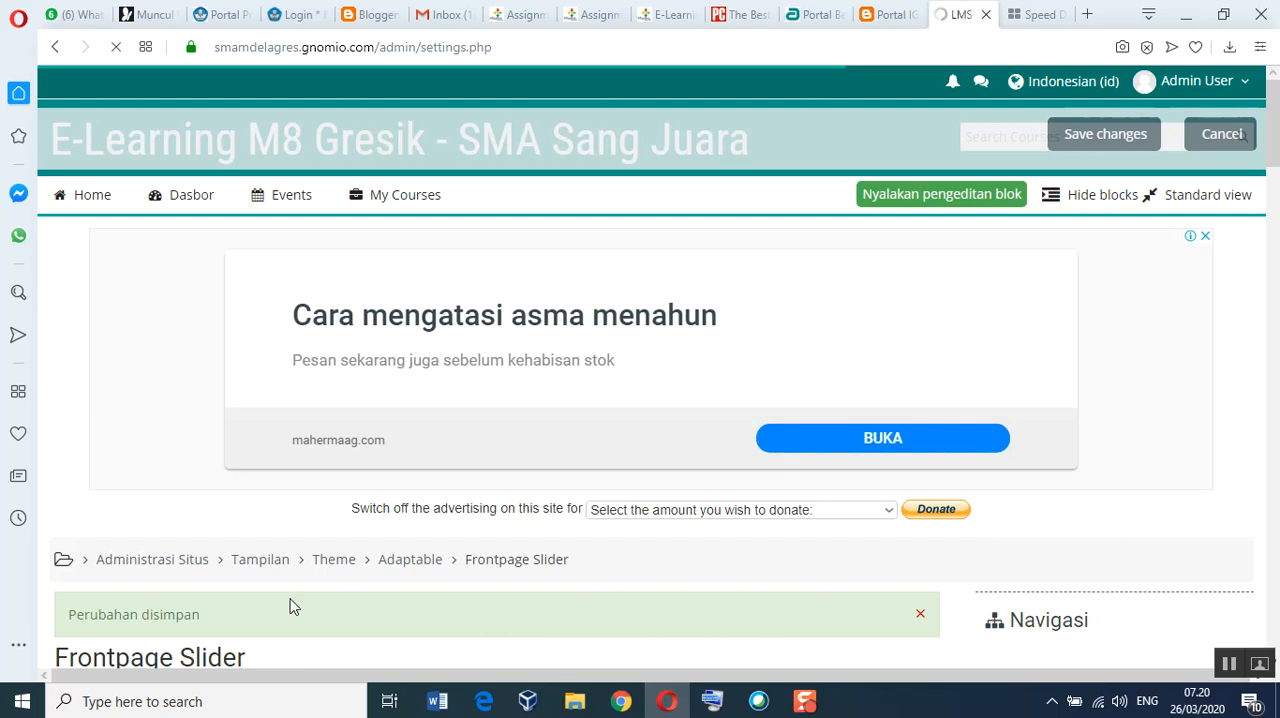
scroll(394, 569, "down", 3)
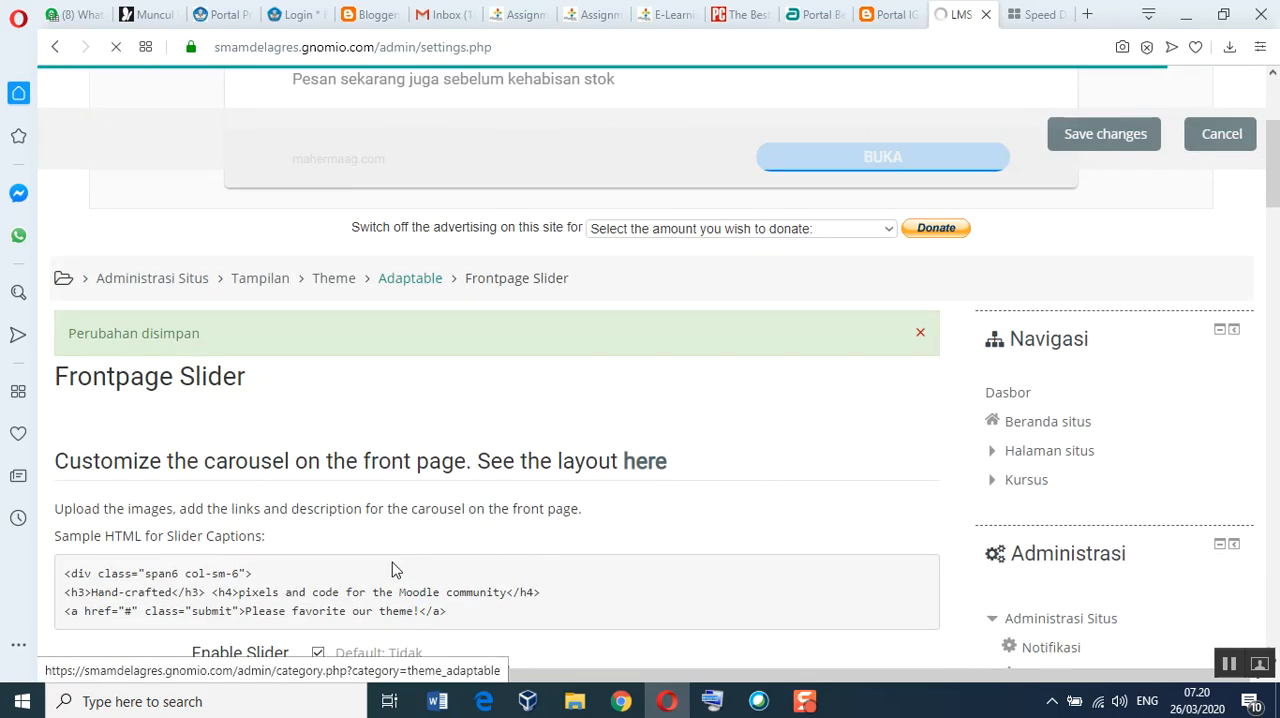
scroll(392, 565, "down", 5)
scroll(392, 562, "down", 1)
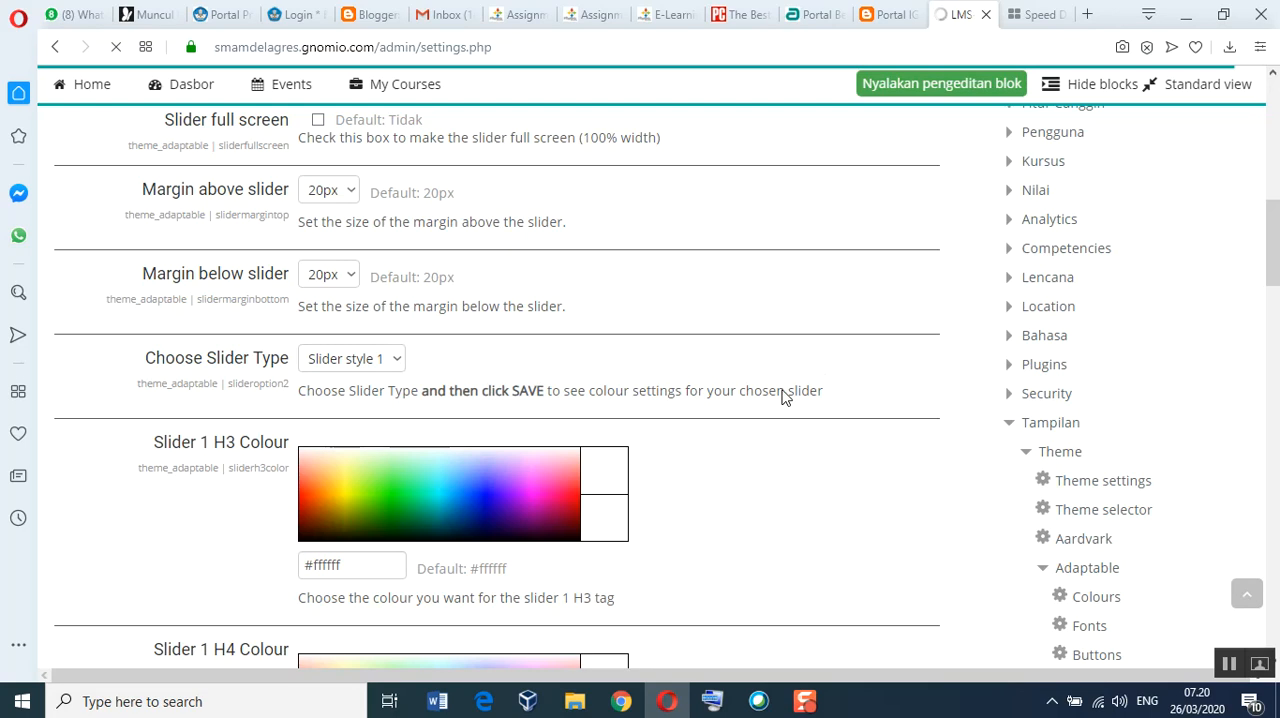
scroll(968, 449, "down", 7)
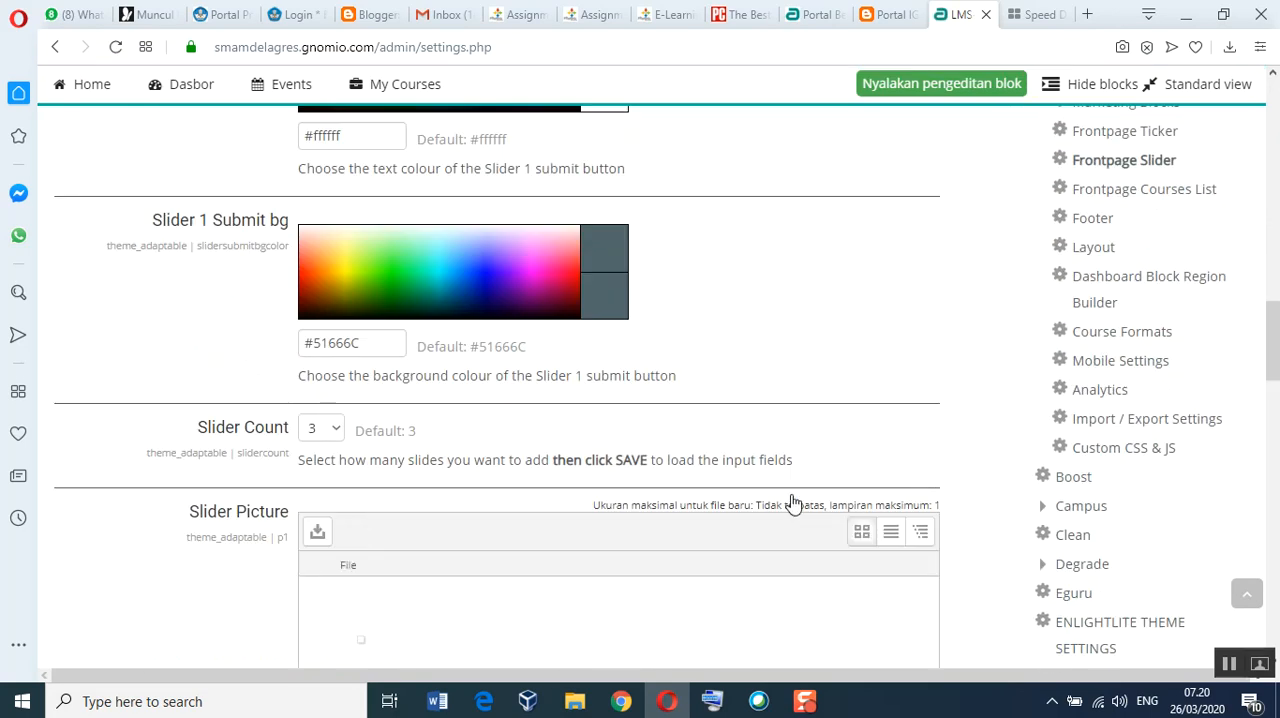
Step: Switch to Chrome and open smamdelagres.gnomio.com in a new tab
left_click(622, 701)
left_click(1091, 16)
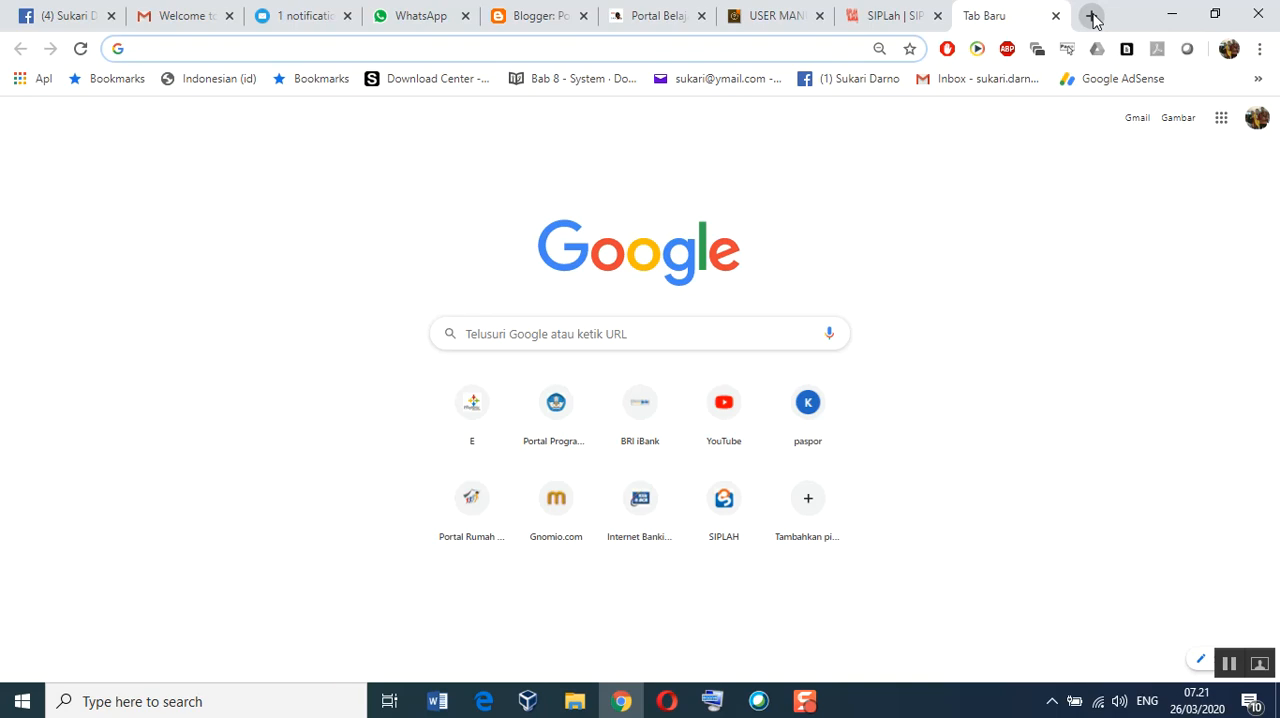
type("sma")
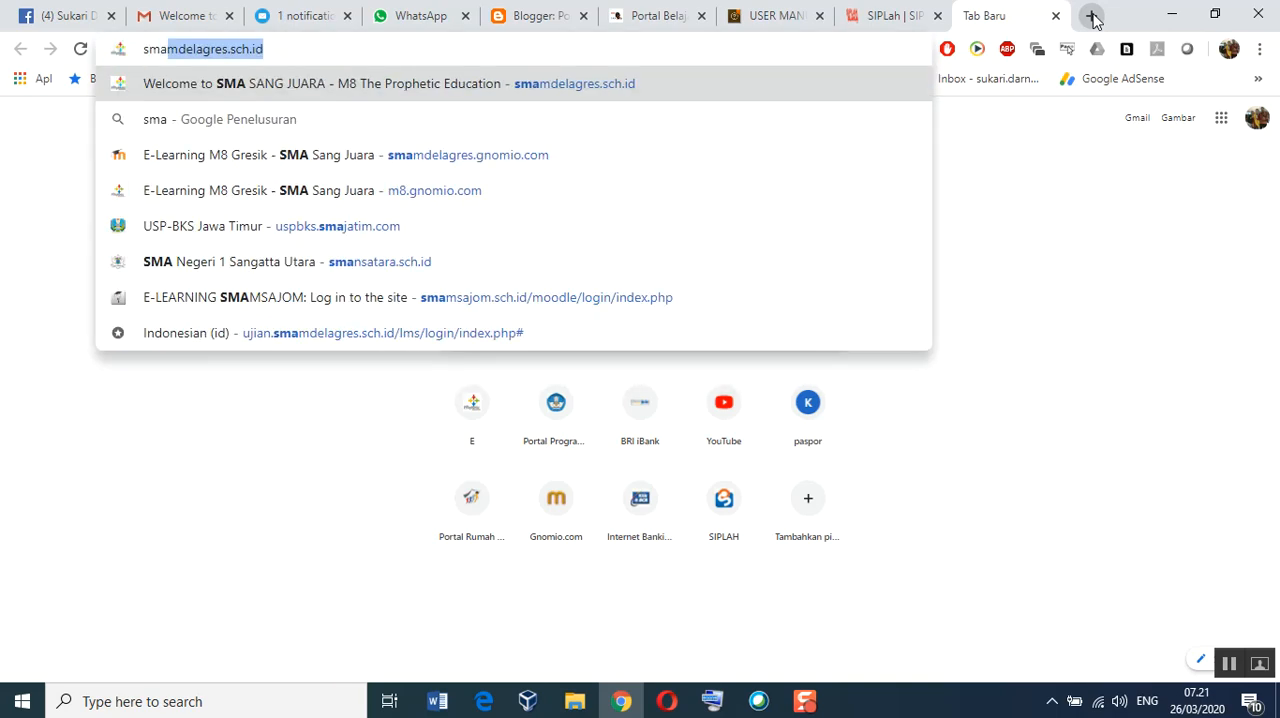
type("mdelagr")
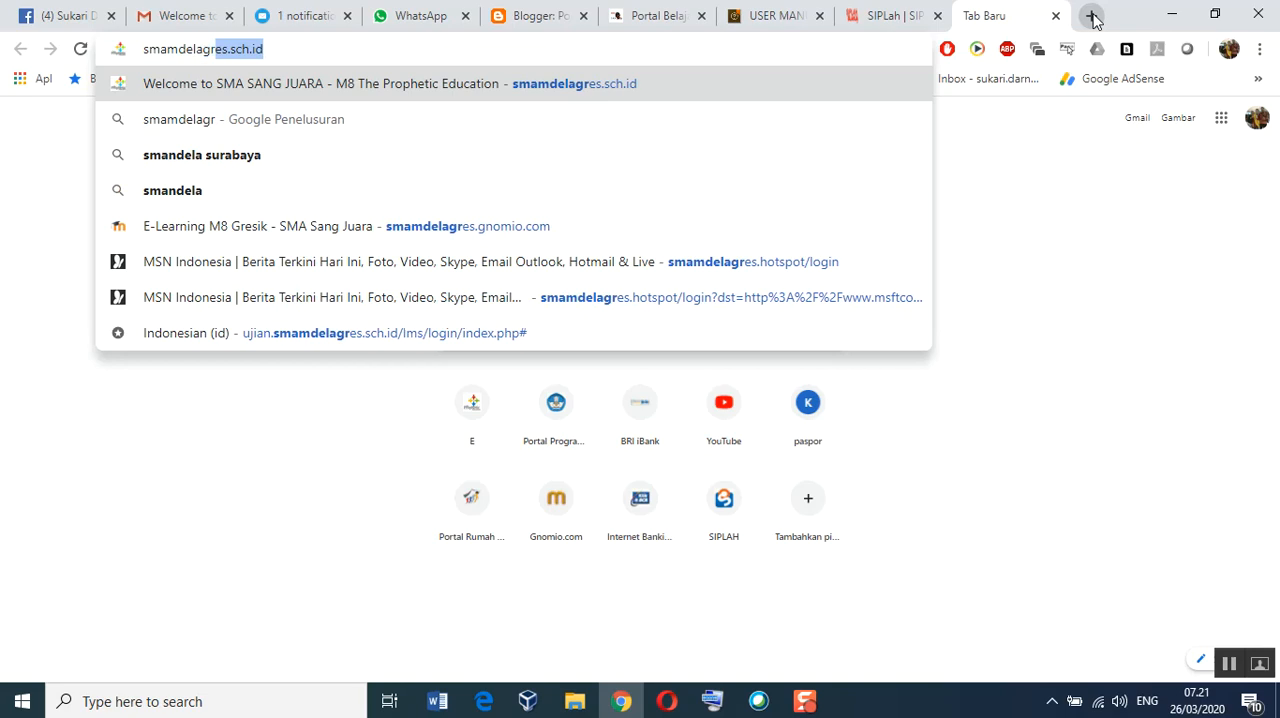
type("es.g")
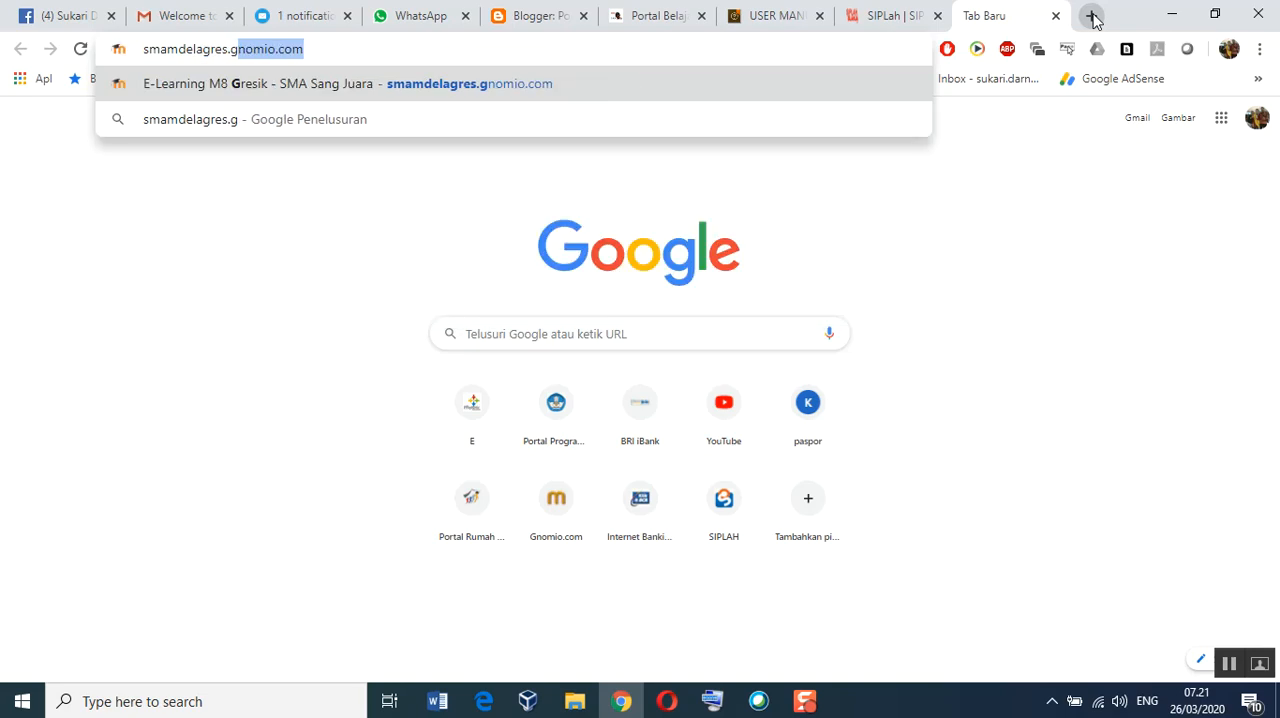
key("Return")
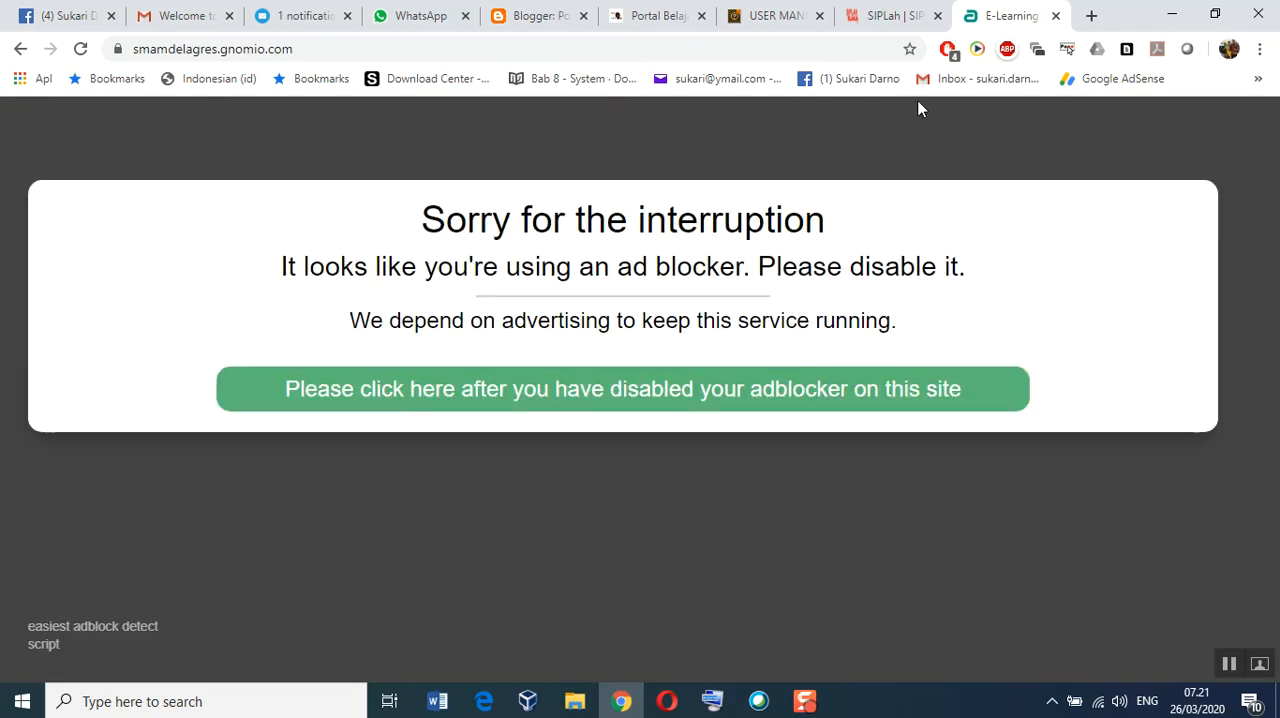
Step: Pause AdBlock on the e-learning site and reload the page
right_click(949, 50)
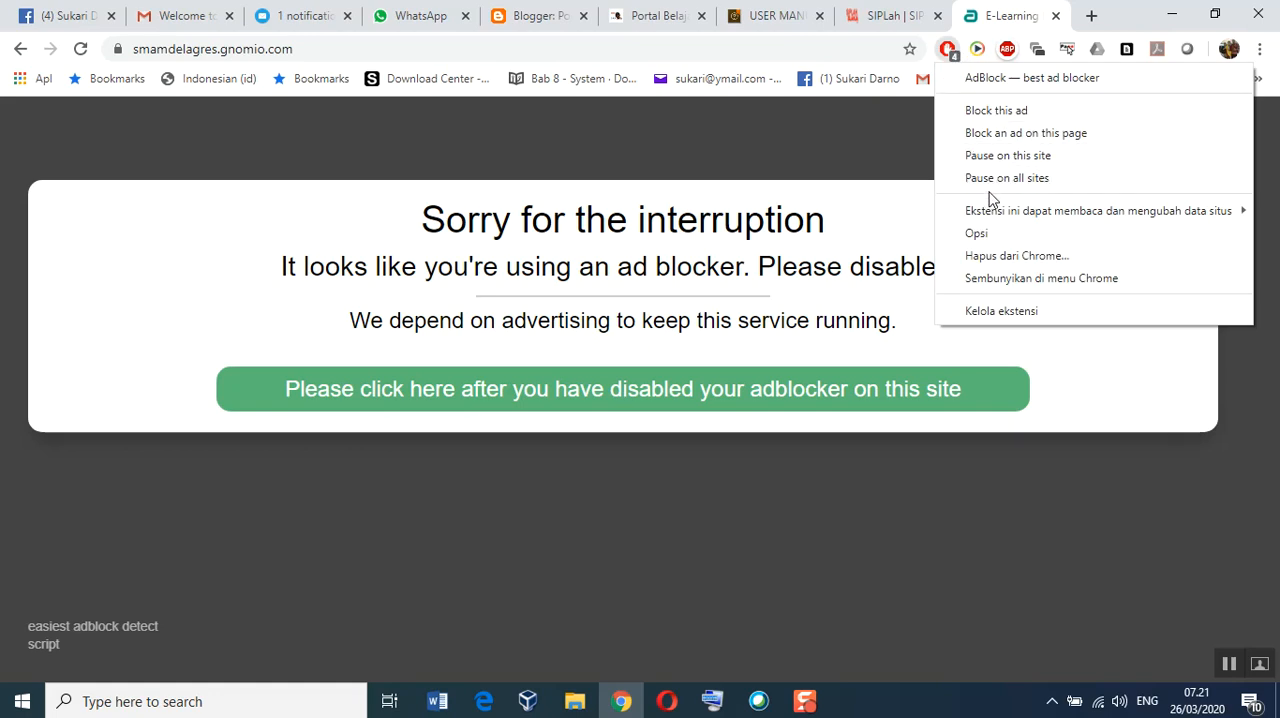
left_click(991, 158)
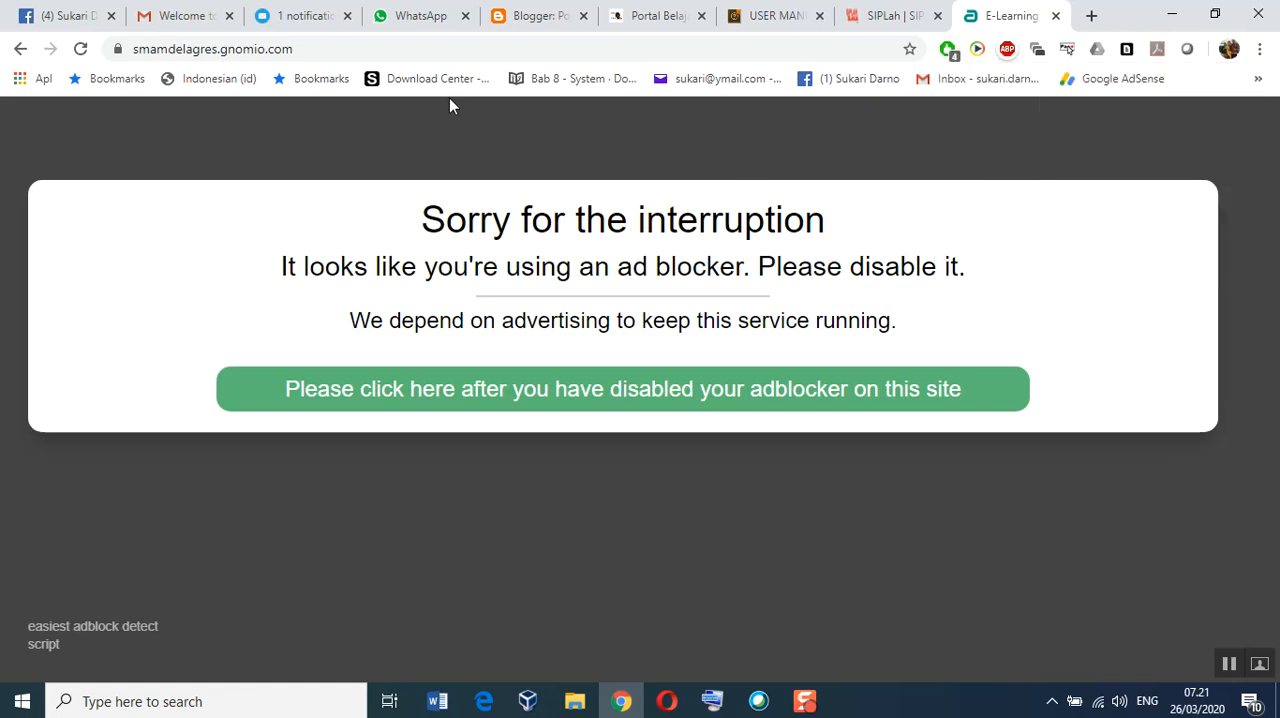
left_click(80, 49)
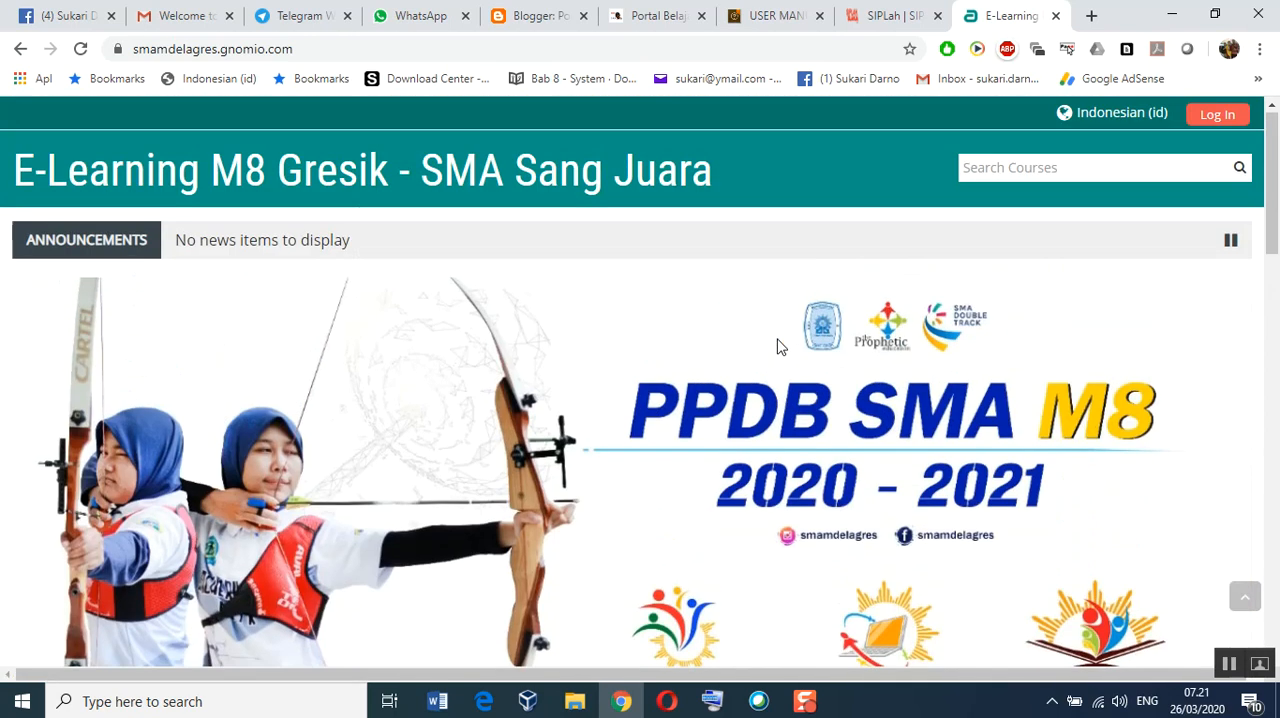
Step: Check the slider pictures and captions on the site's front page
scroll(781, 346, "down", 10)
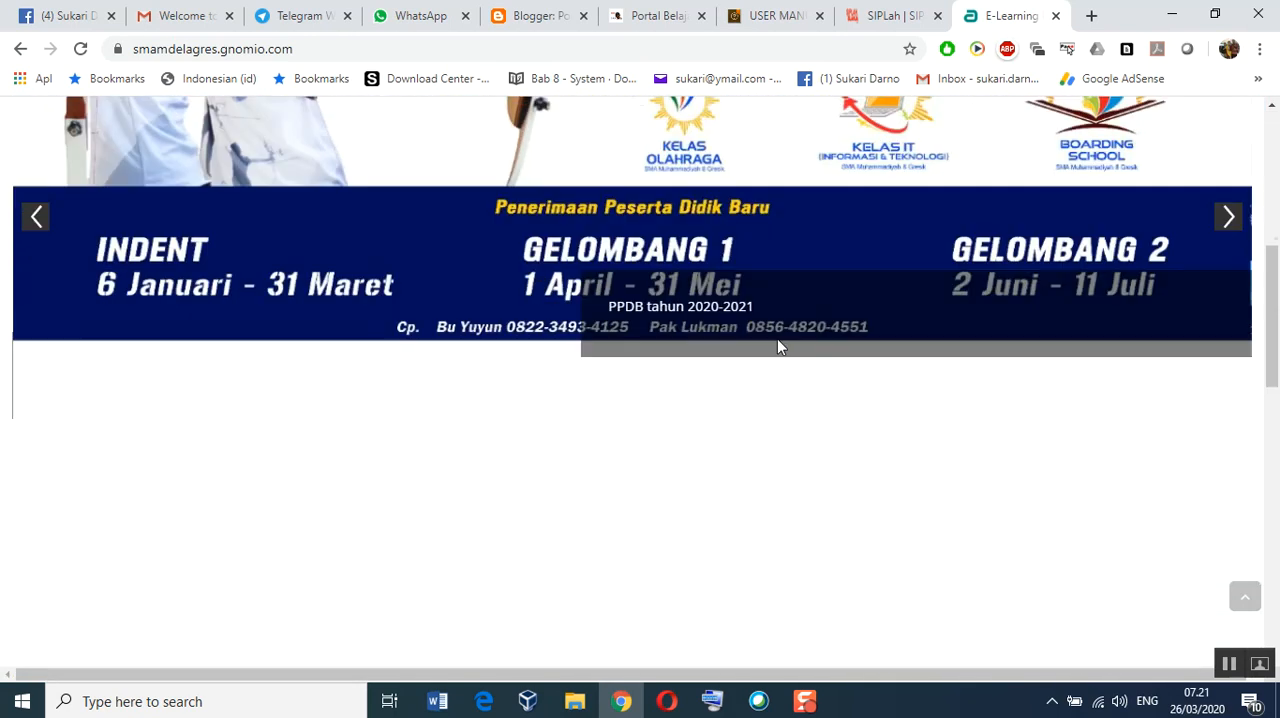
scroll(781, 346, "down", 2)
scroll(781, 346, "up", 15)
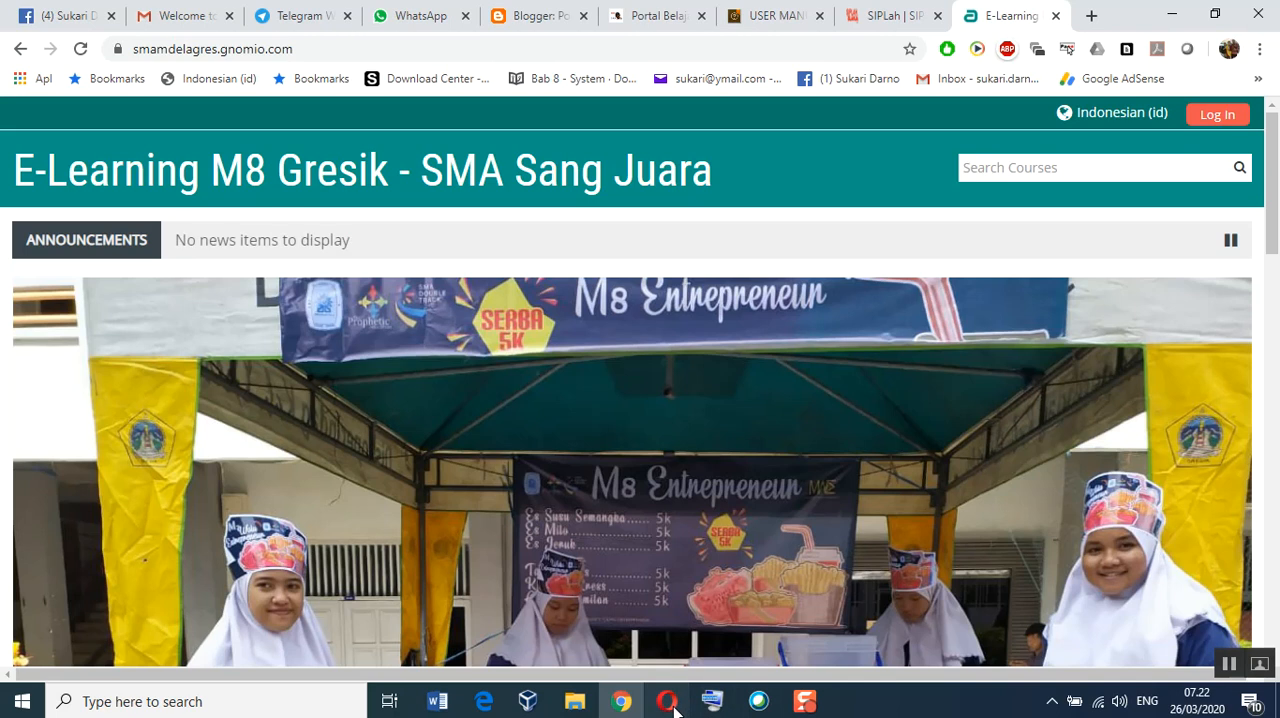
Step: Switch back to Opera and open the Adaptable theme's Header settings, confirming leaving the Frontpage Slider page
left_click(669, 703)
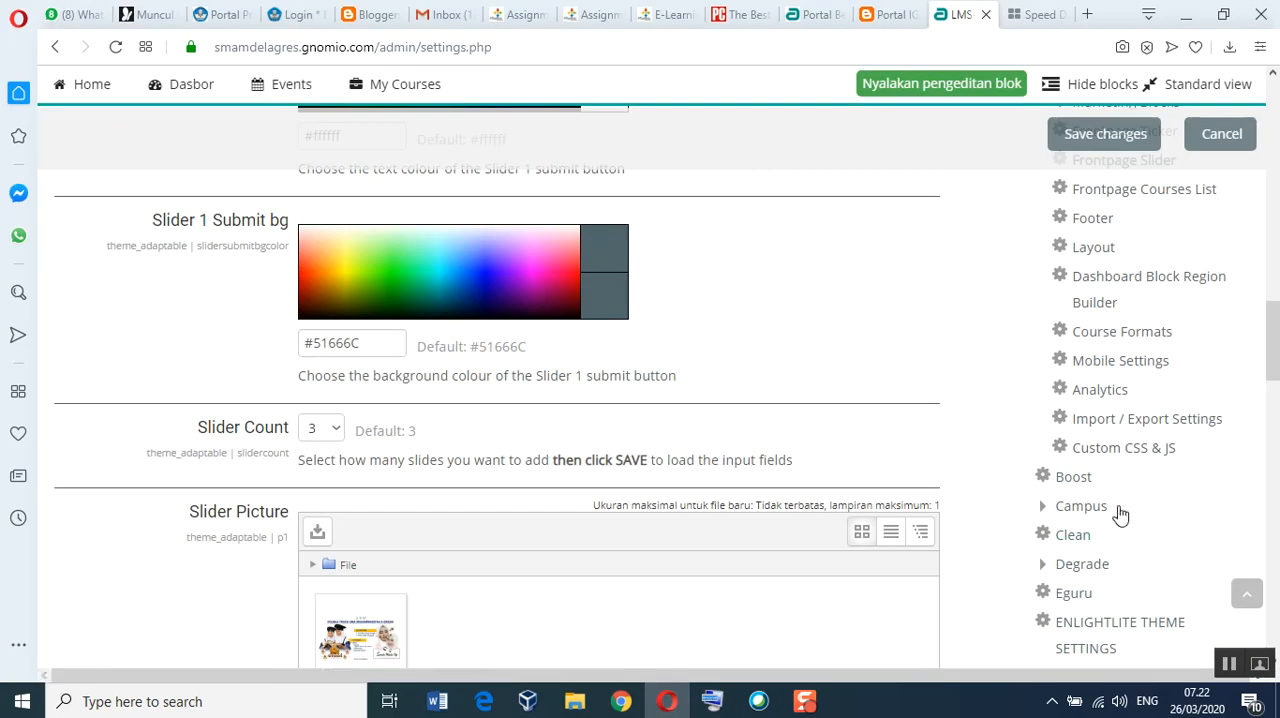
scroll(1120, 513, "down", 3)
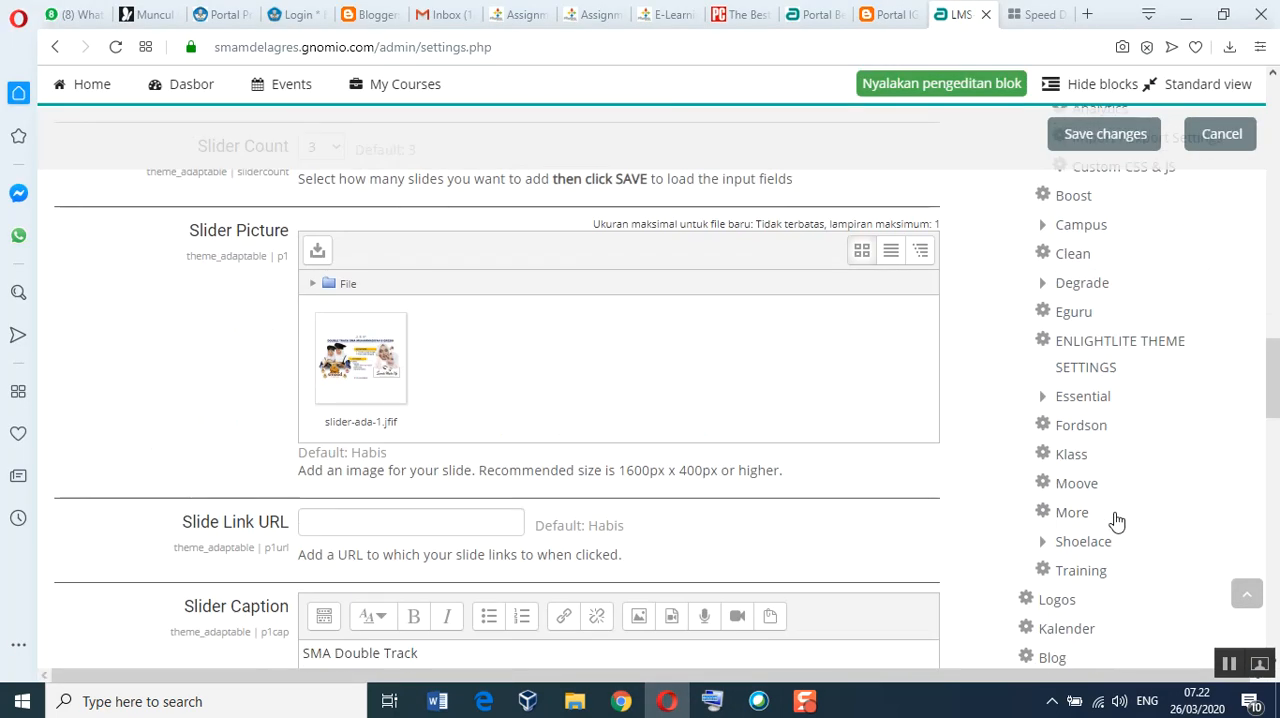
scroll(1117, 521, "down", 3)
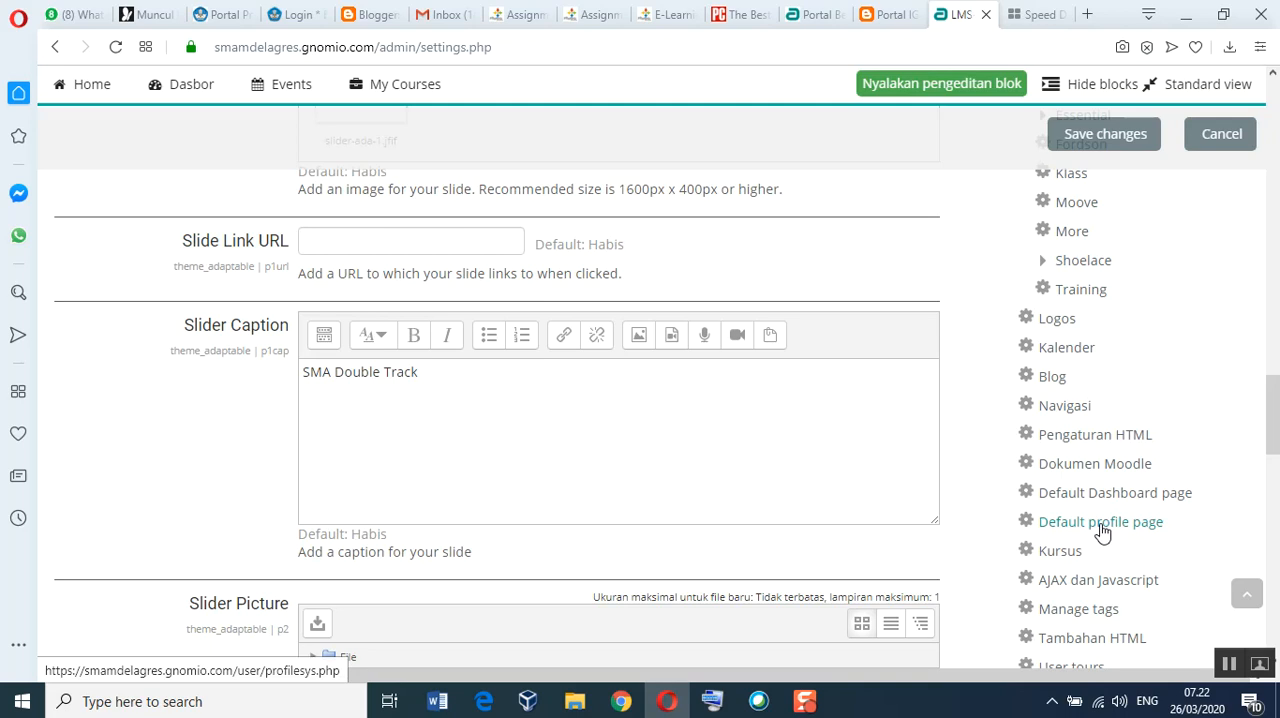
scroll(1095, 510, "up", 10)
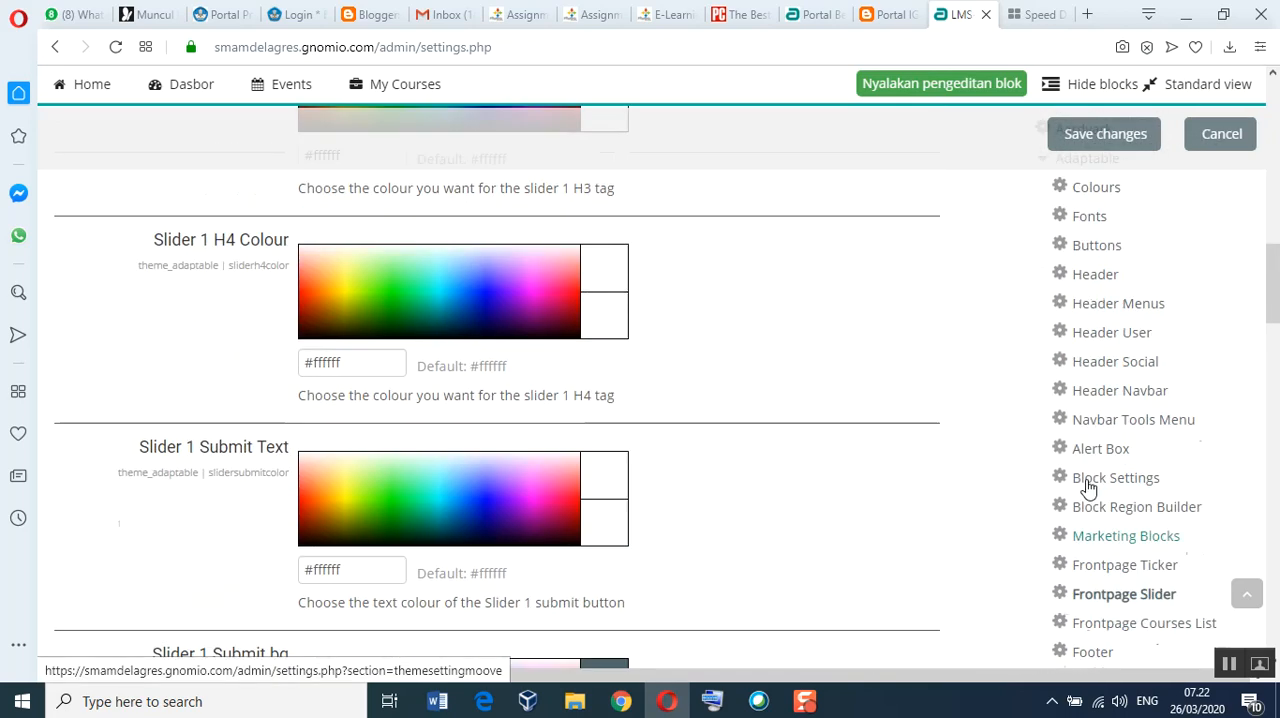
scroll(1088, 488, "up", 3)
scroll(1088, 488, "down", 1)
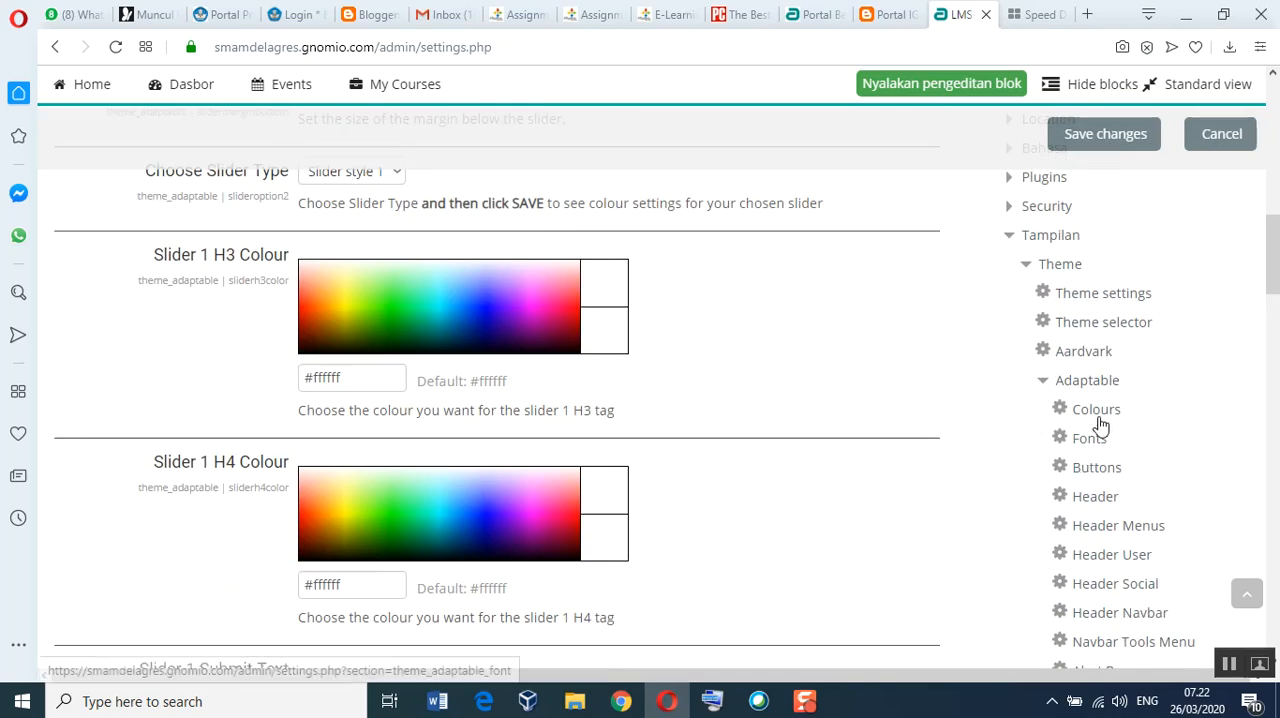
scroll(1172, 508, "down", 1)
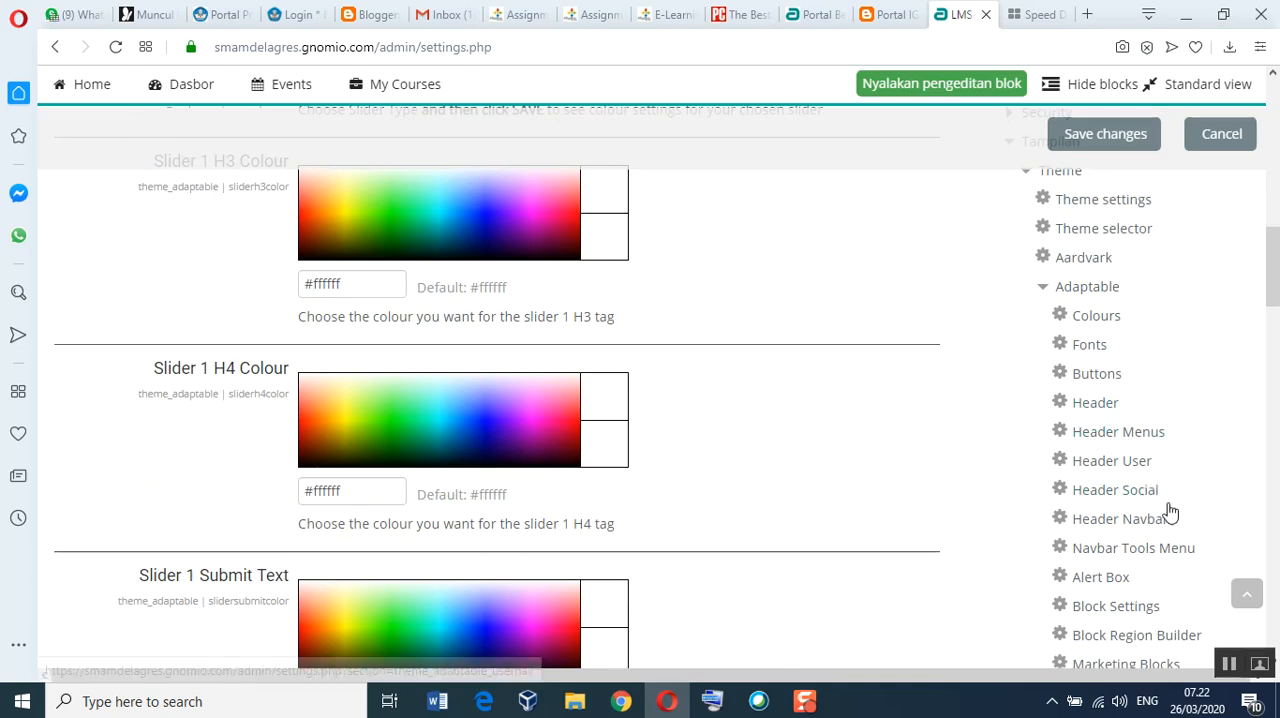
scroll(1169, 516, "down", 2)
scroll(1169, 520, "down", 1)
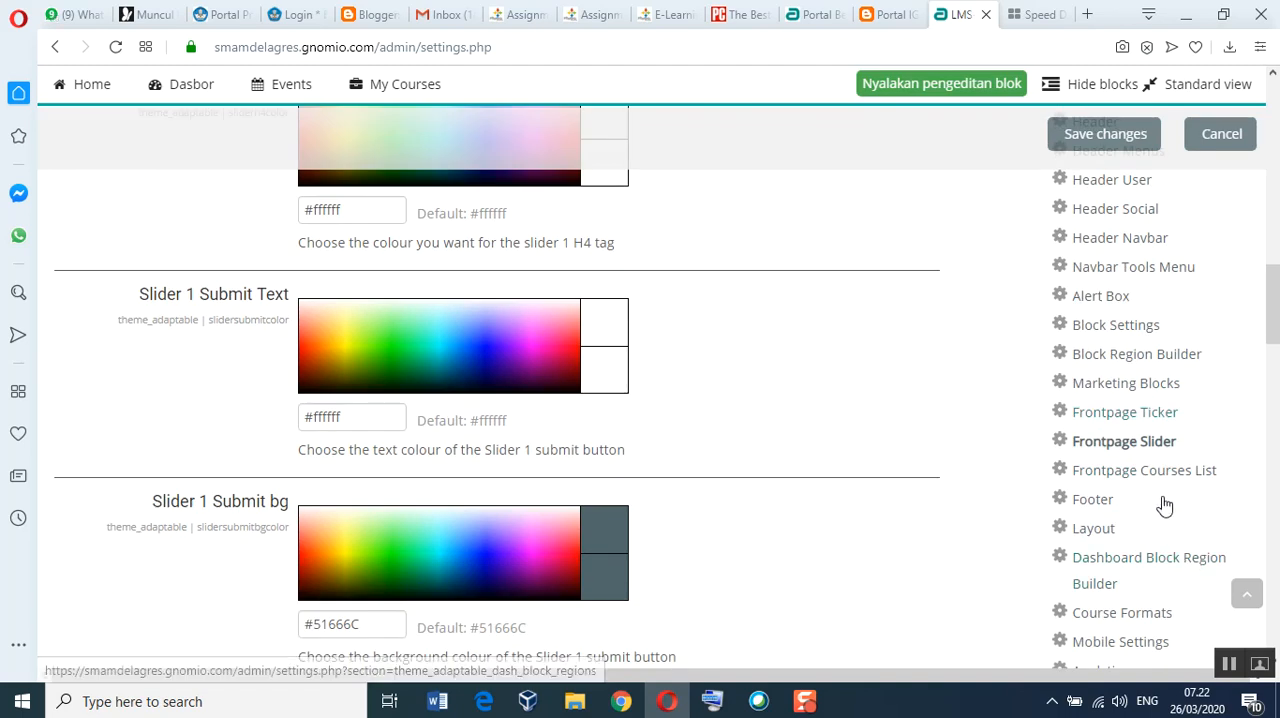
scroll(1160, 495, "up", 2)
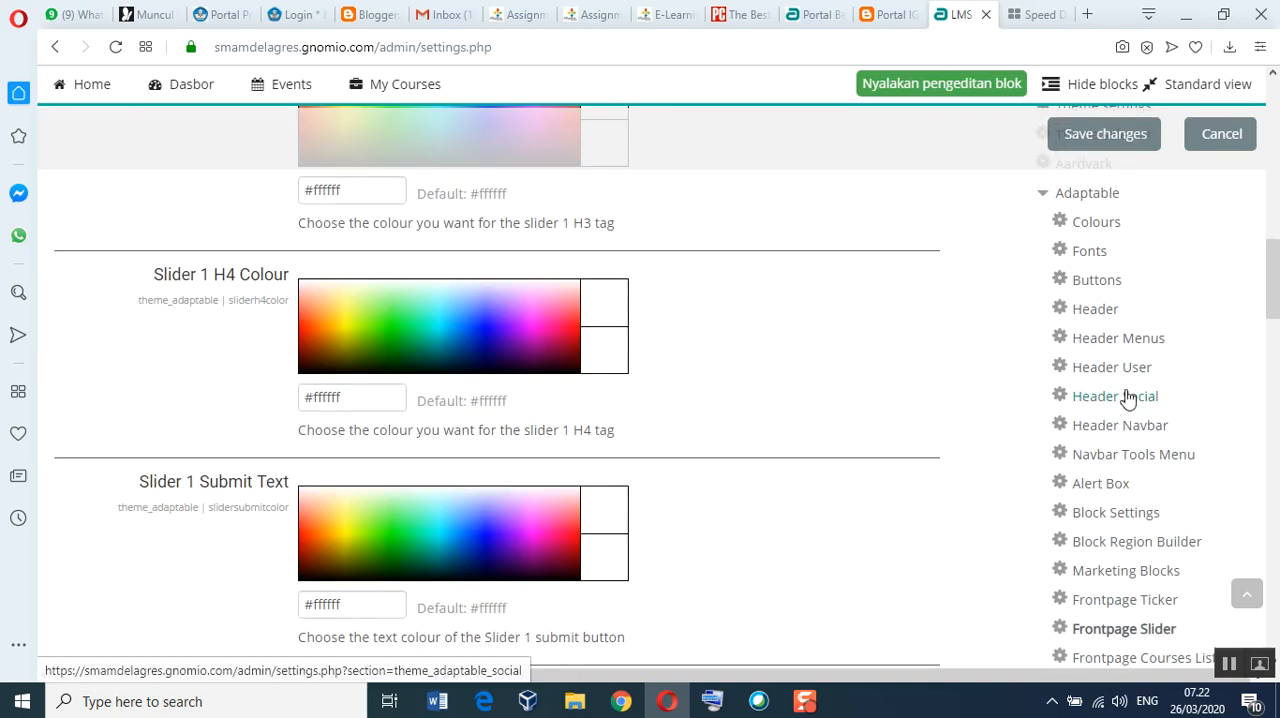
left_click(1095, 316)
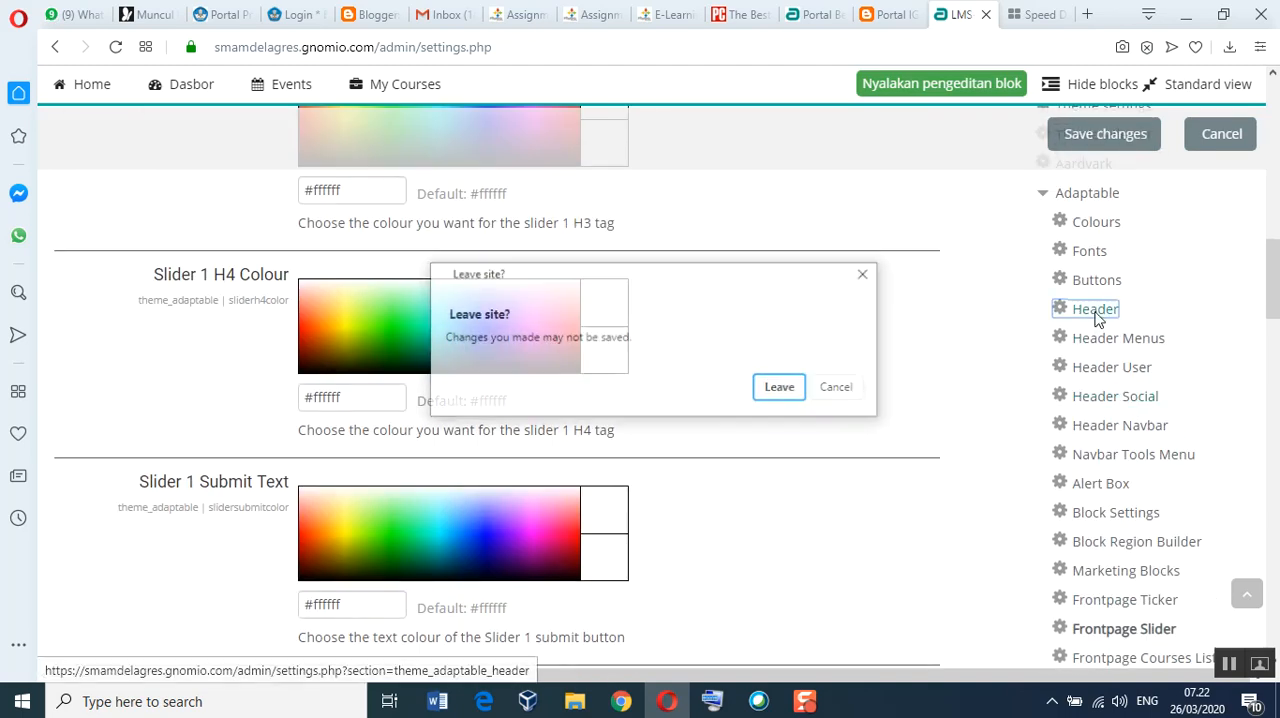
left_click(786, 397)
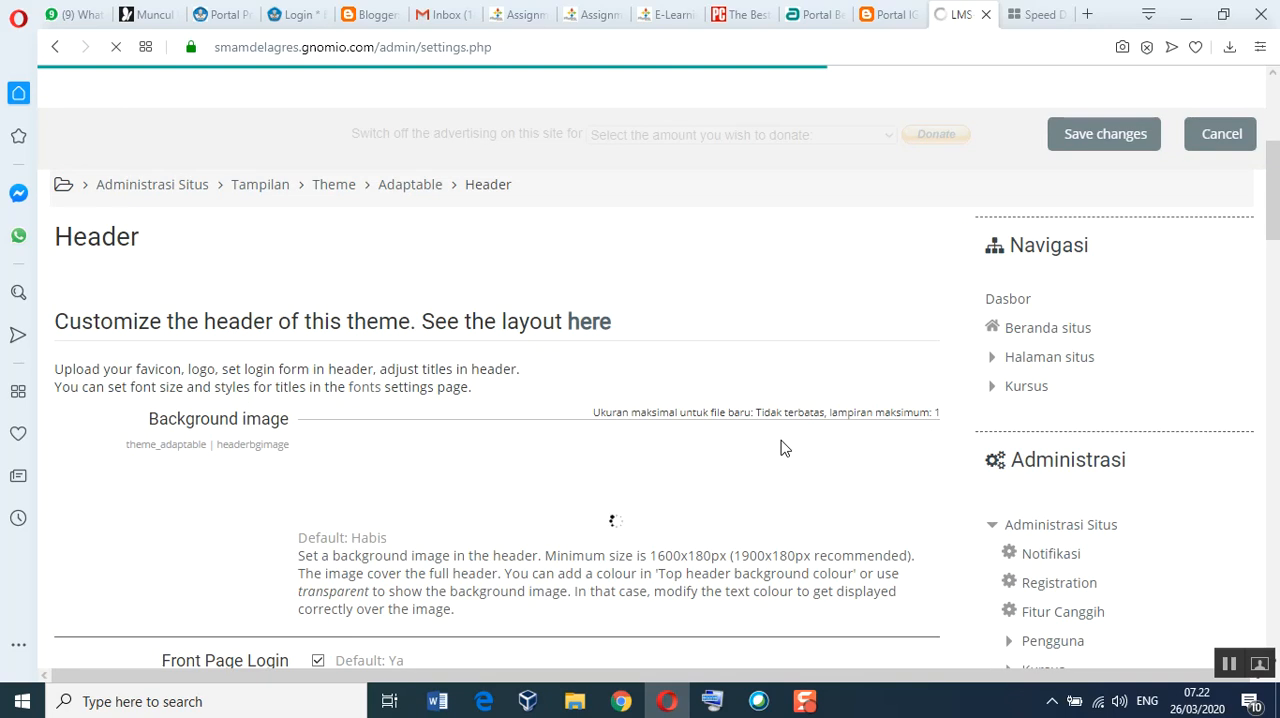
Step: Upload the prophetic-education-ico image from the gnomio-m8 folder as the site's favicon in the Header settings
scroll(784, 449, "down", 4)
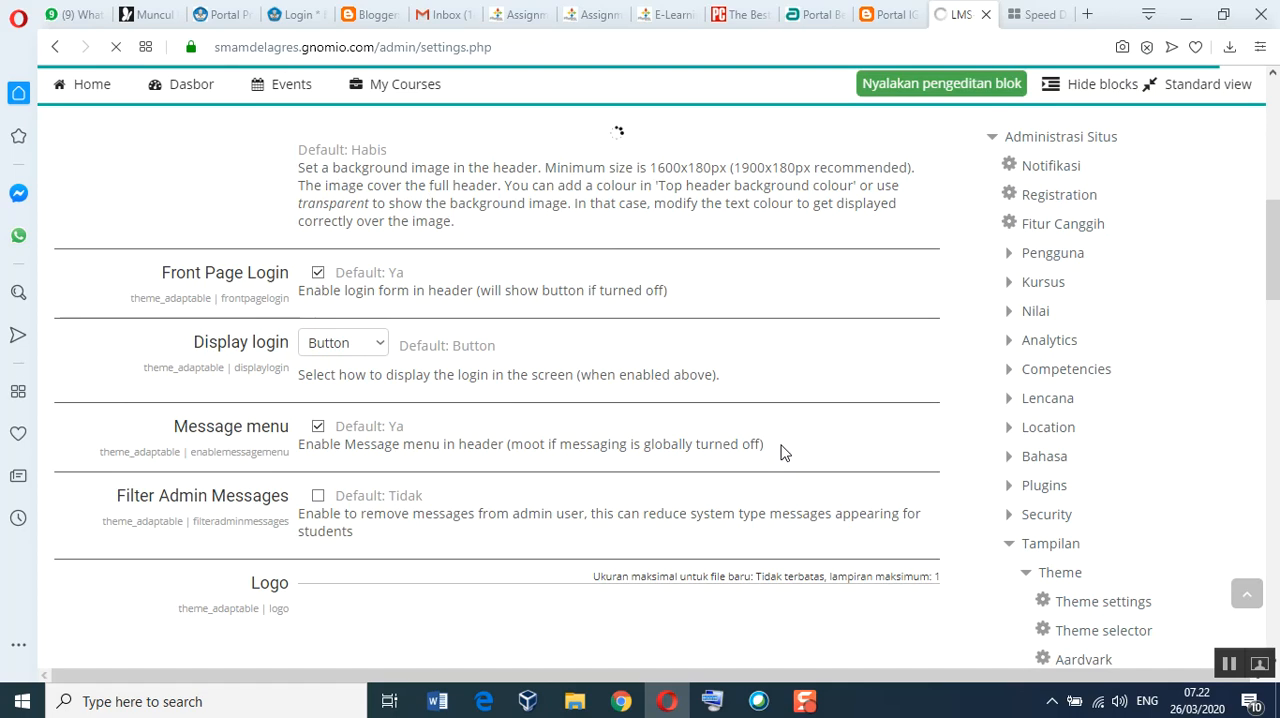
scroll(784, 447, "down", 2)
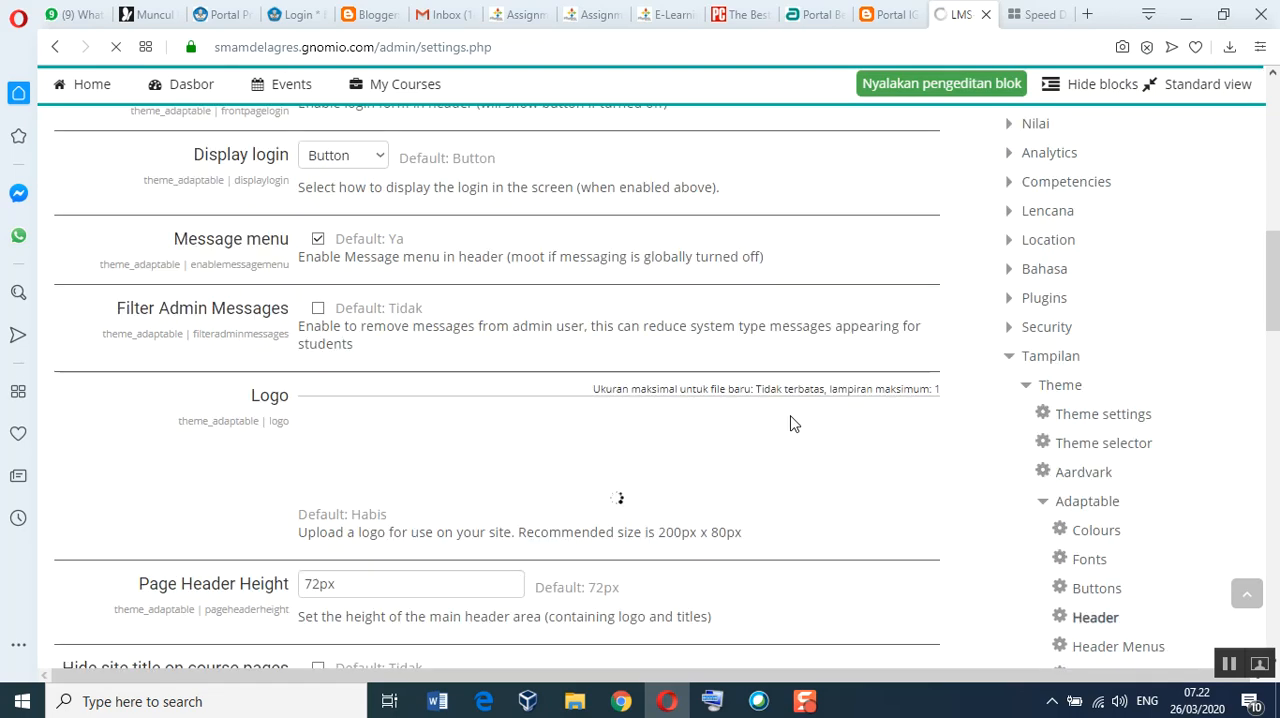
scroll(790, 424, "down", 3)
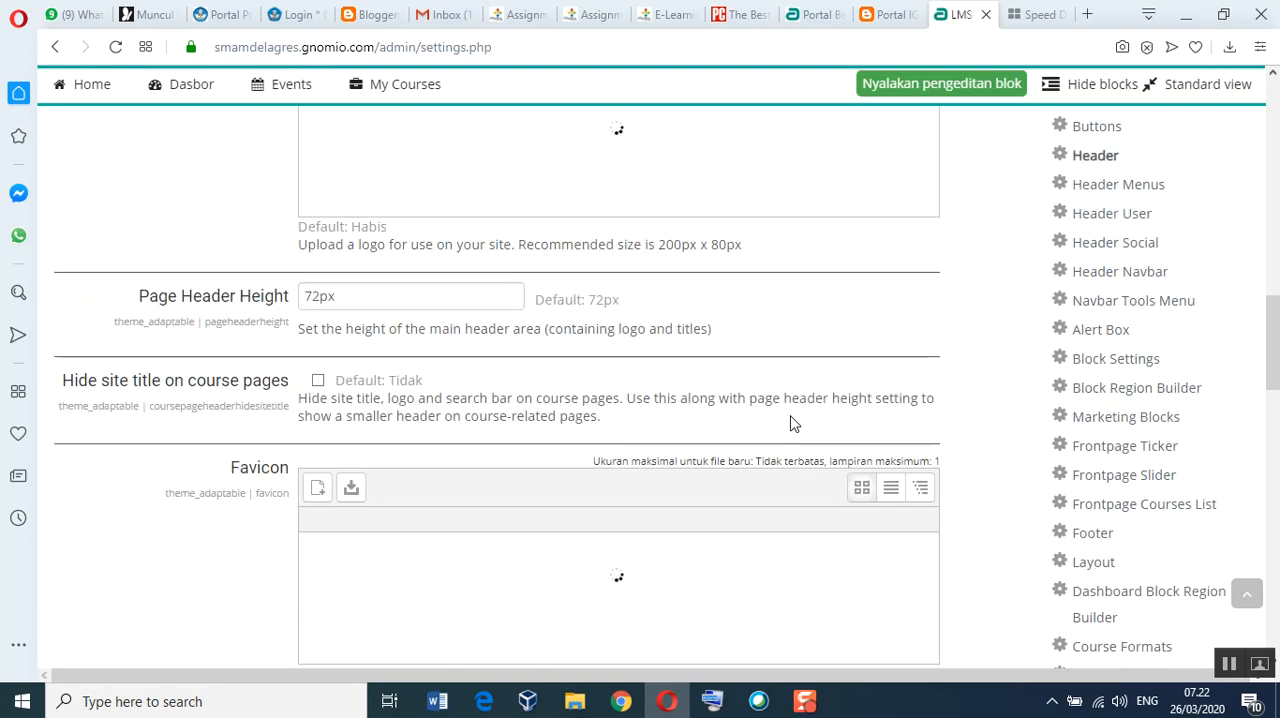
scroll(790, 424, "down", 2)
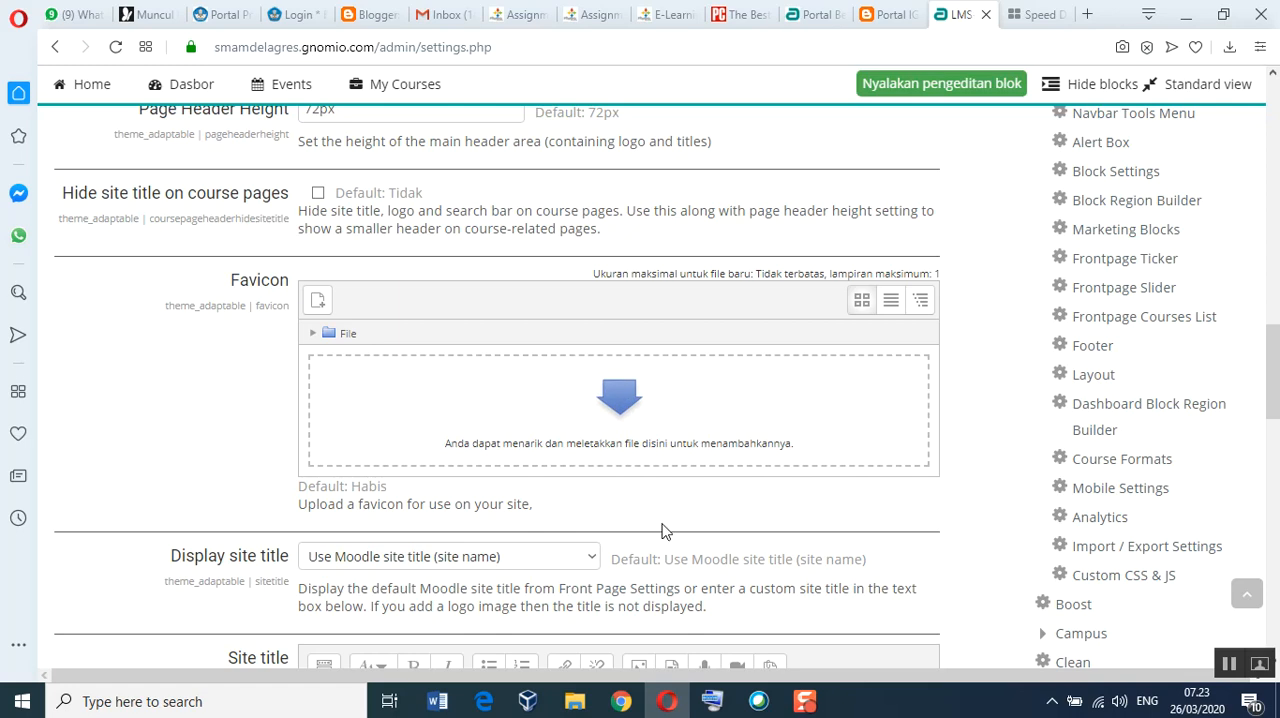
left_click(577, 704)
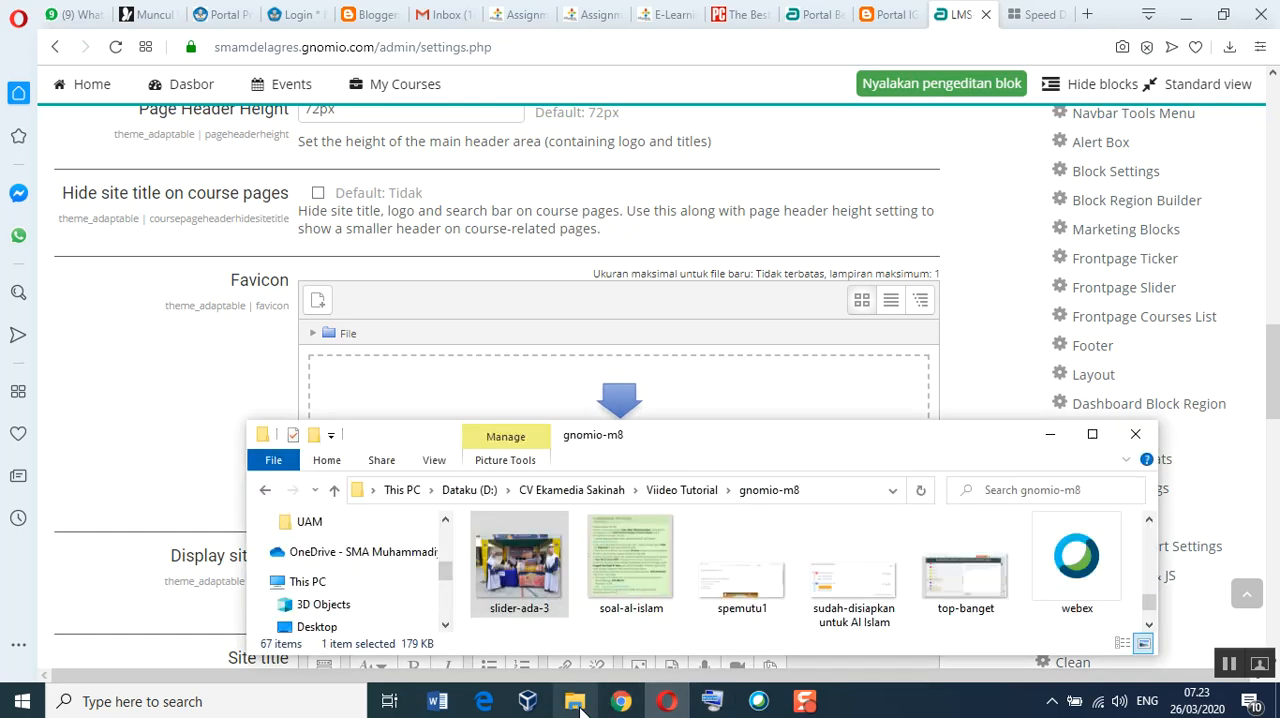
scroll(895, 617, "up", 10)
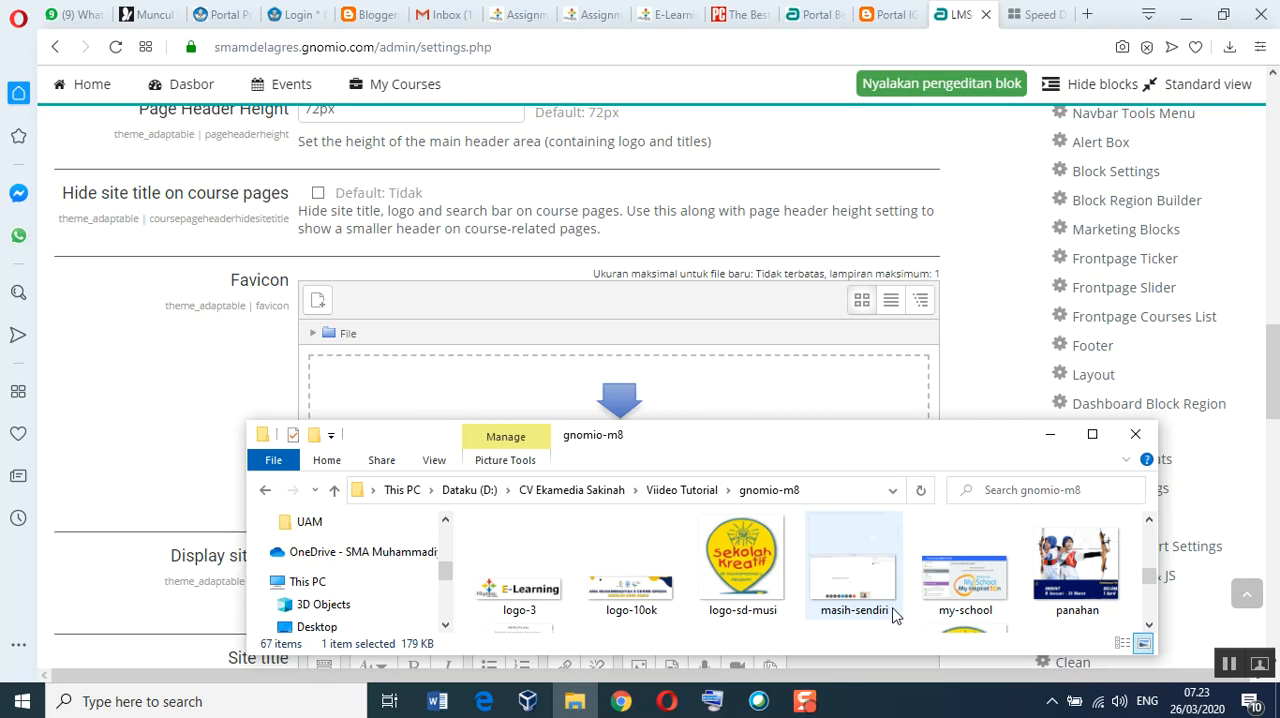
scroll(895, 617, "up", 8)
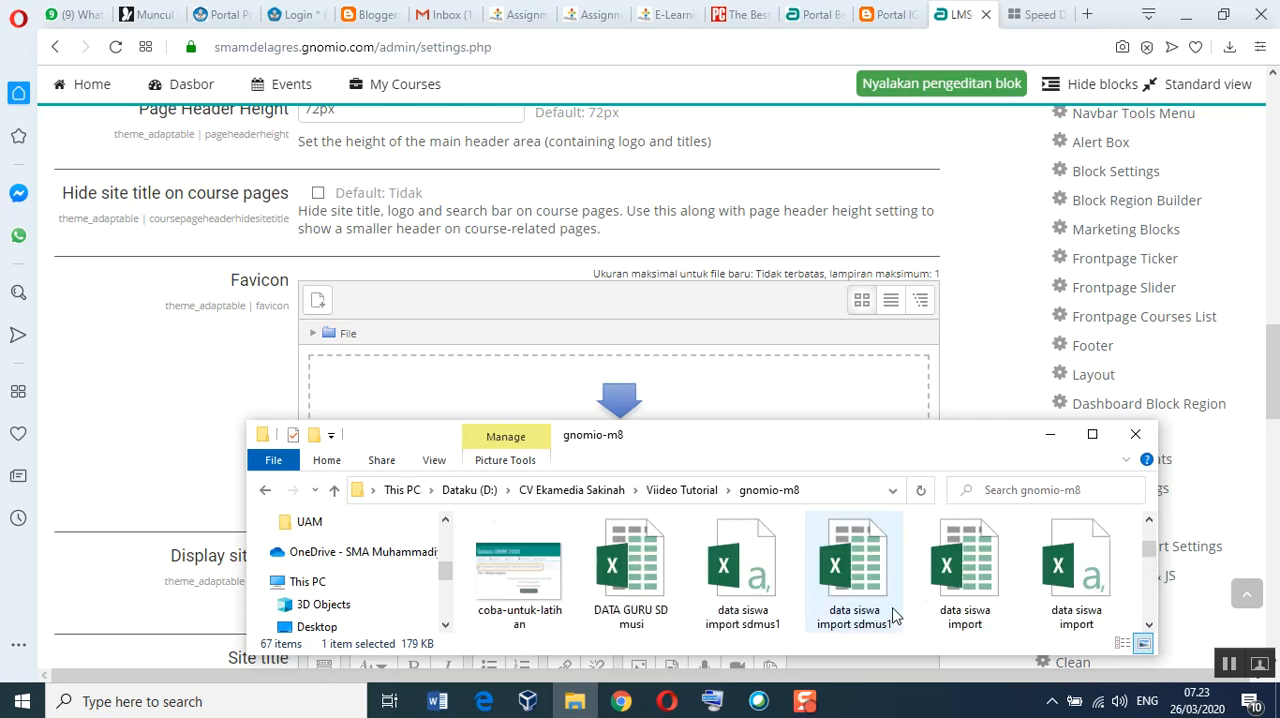
scroll(895, 617, "up", 3)
scroll(895, 617, "down", 5)
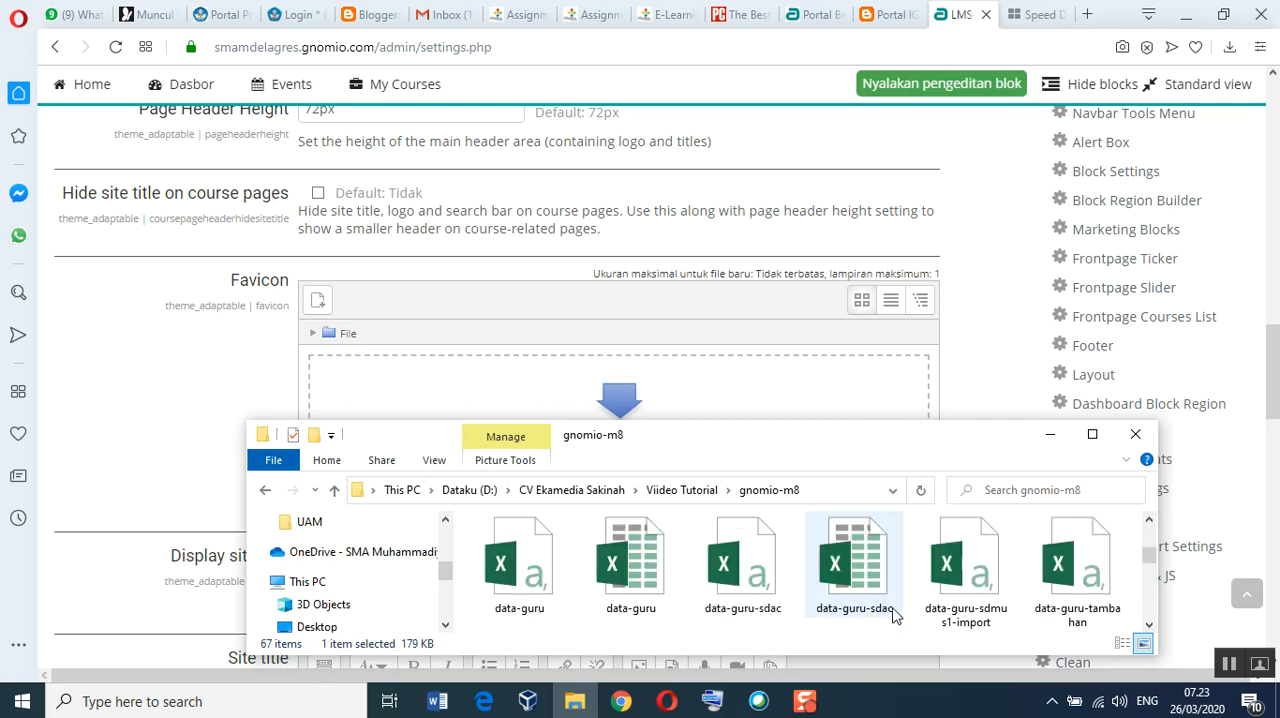
scroll(895, 617, "down", 6)
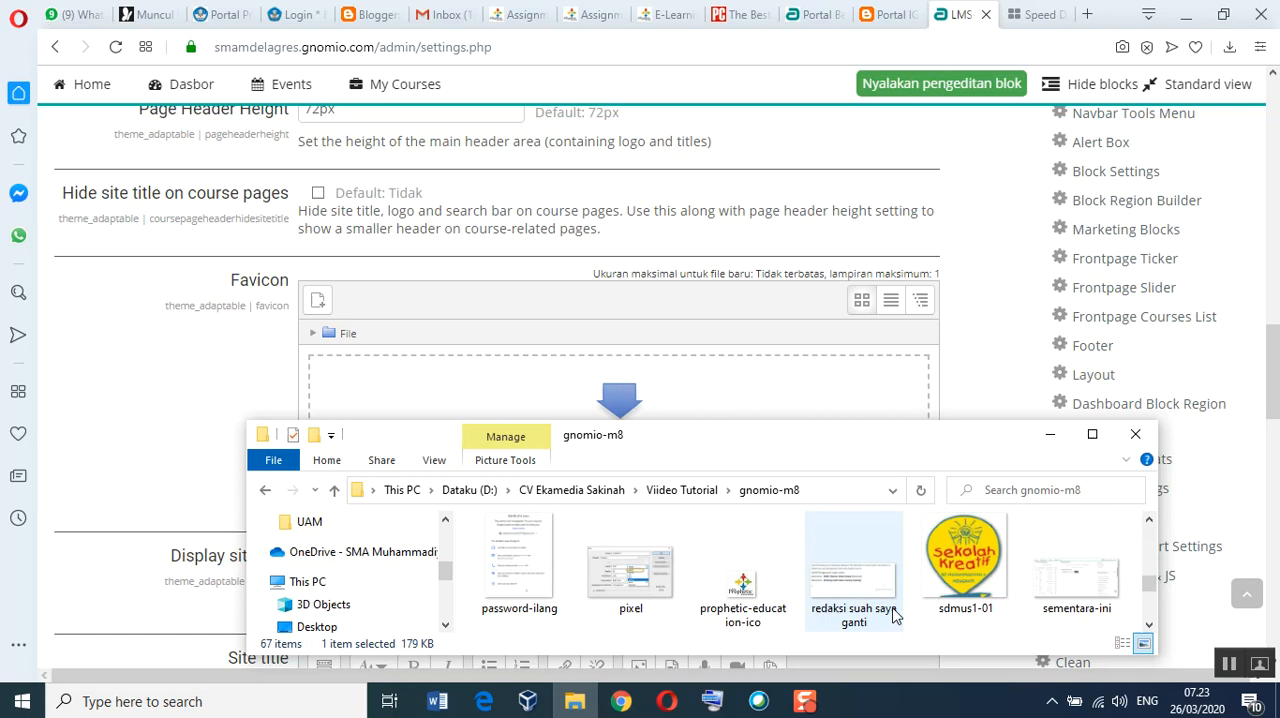
left_click(750, 595)
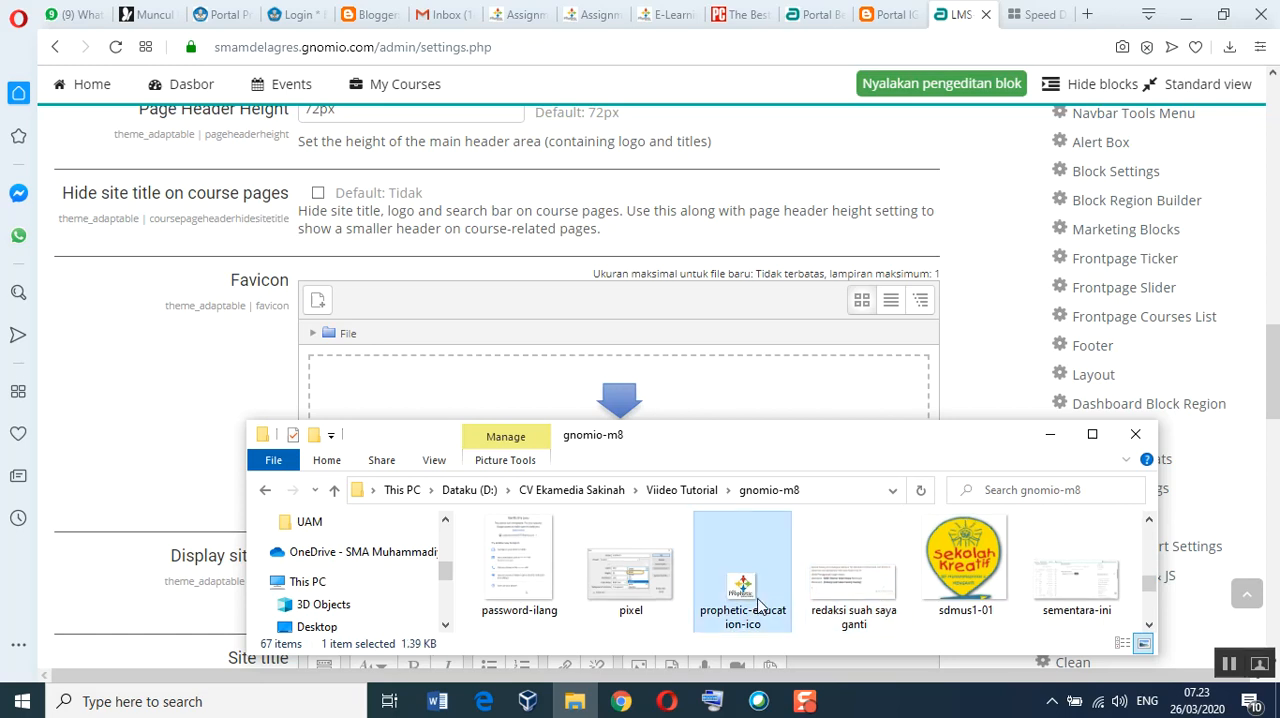
left_click_drag(758, 603, 668, 405)
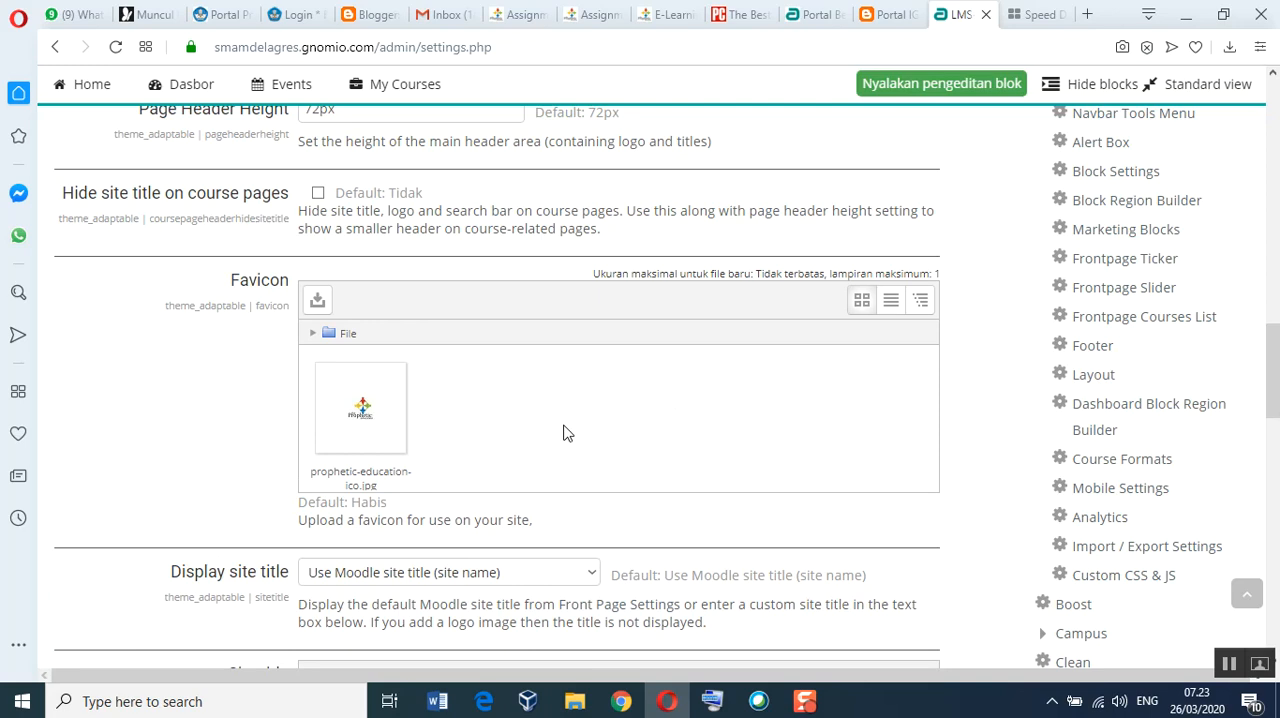
Step: Save the changes to the Adaptable theme's Header settings
scroll(517, 482, "down", 10)
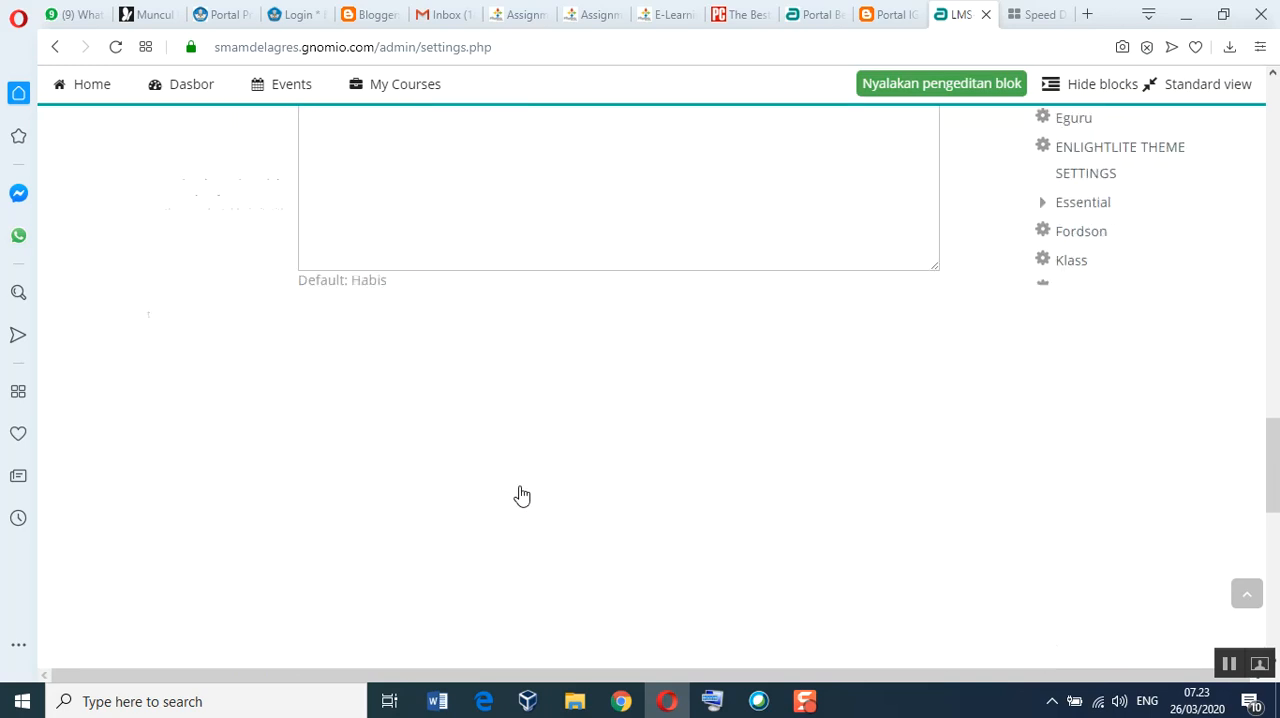
scroll(521, 495, "down", 5)
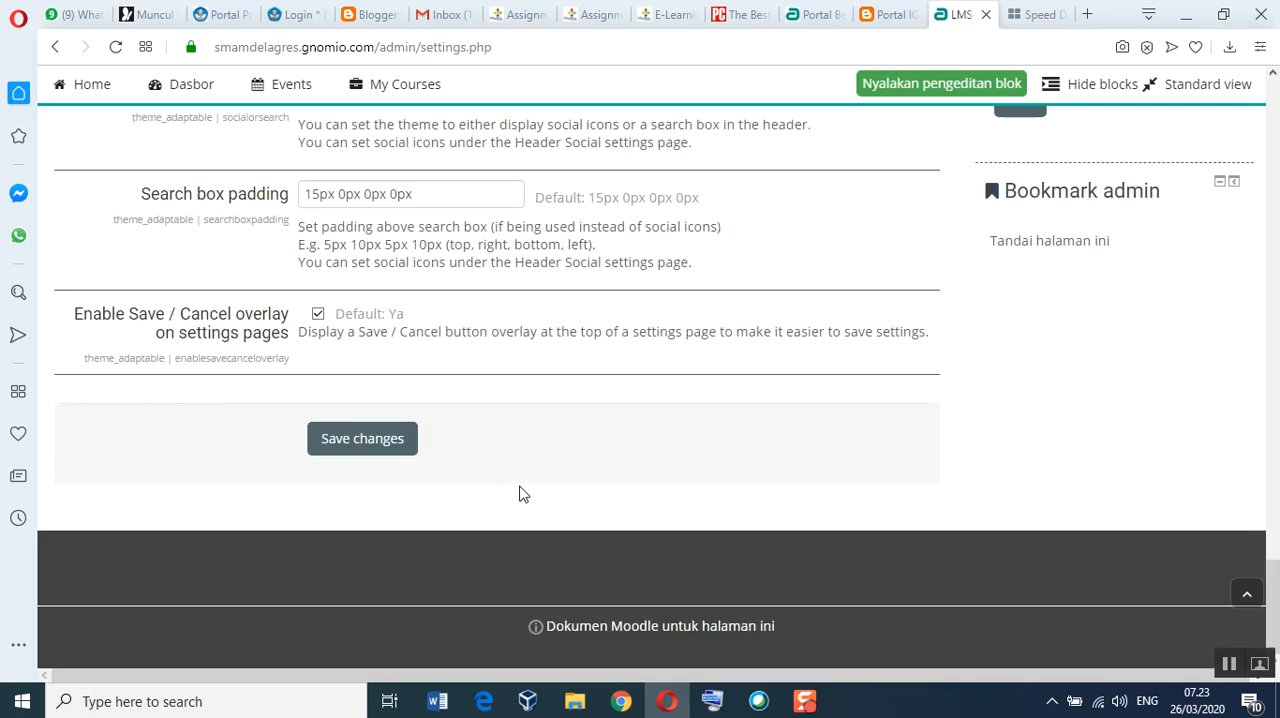
left_click(369, 449)
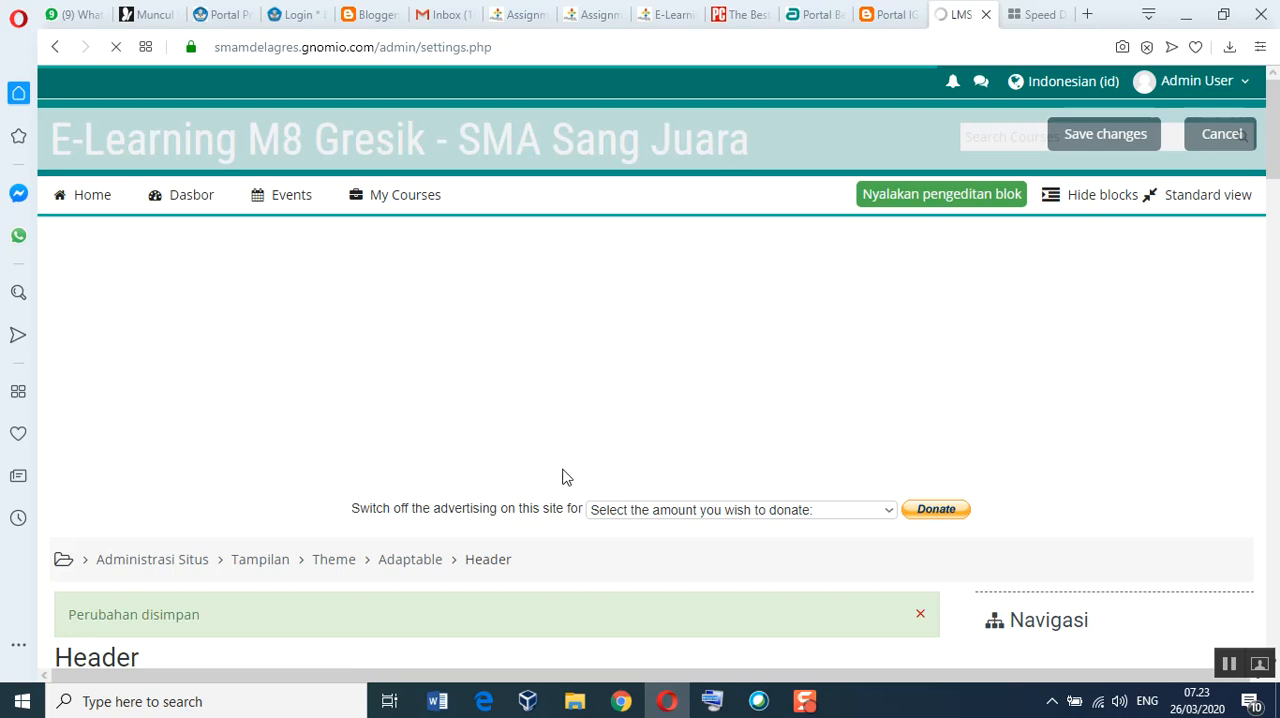
scroll(628, 486, "down", 4)
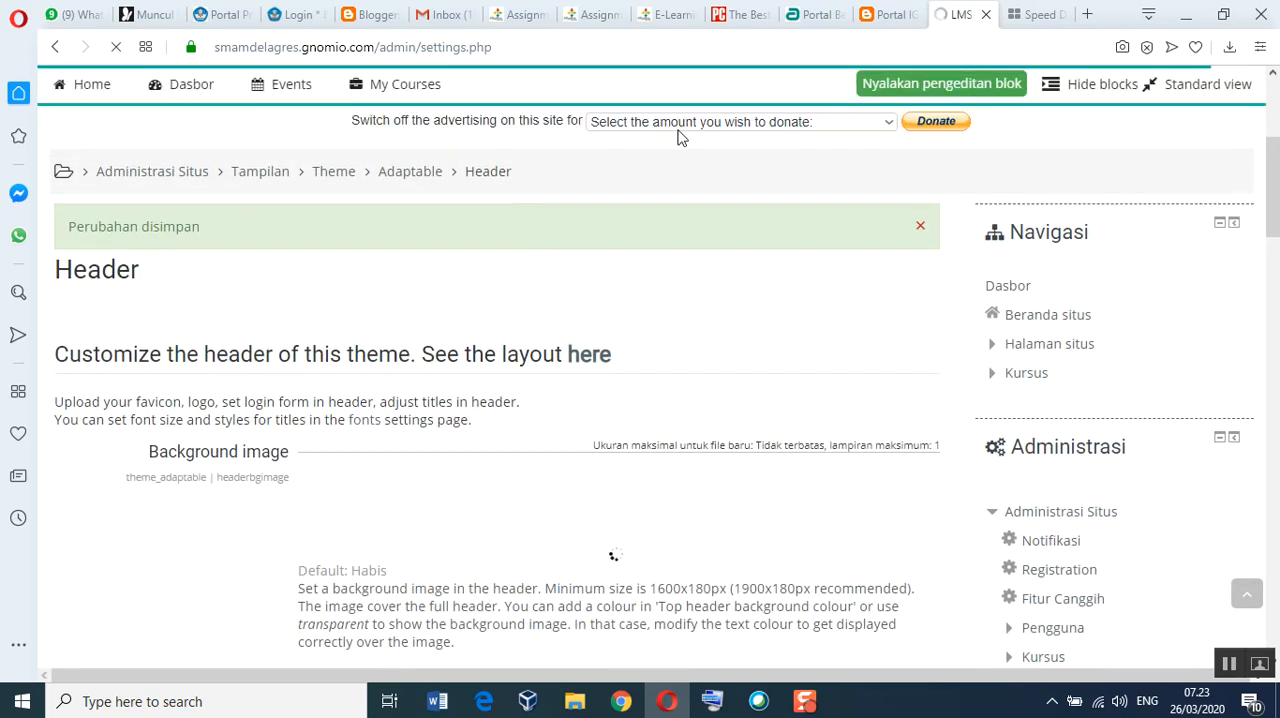
Step: Switch to Chrome and reload the e-learning site's front page to check the new favicon
left_click(624, 700)
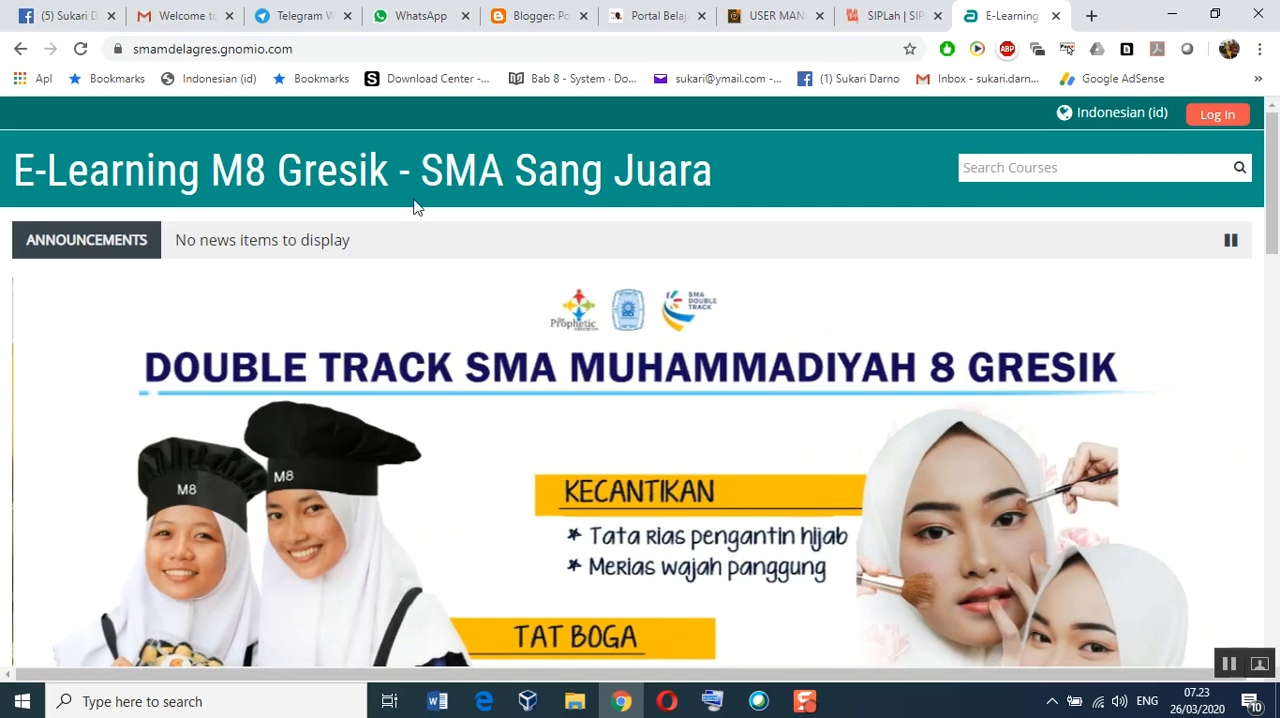
left_click(78, 50)
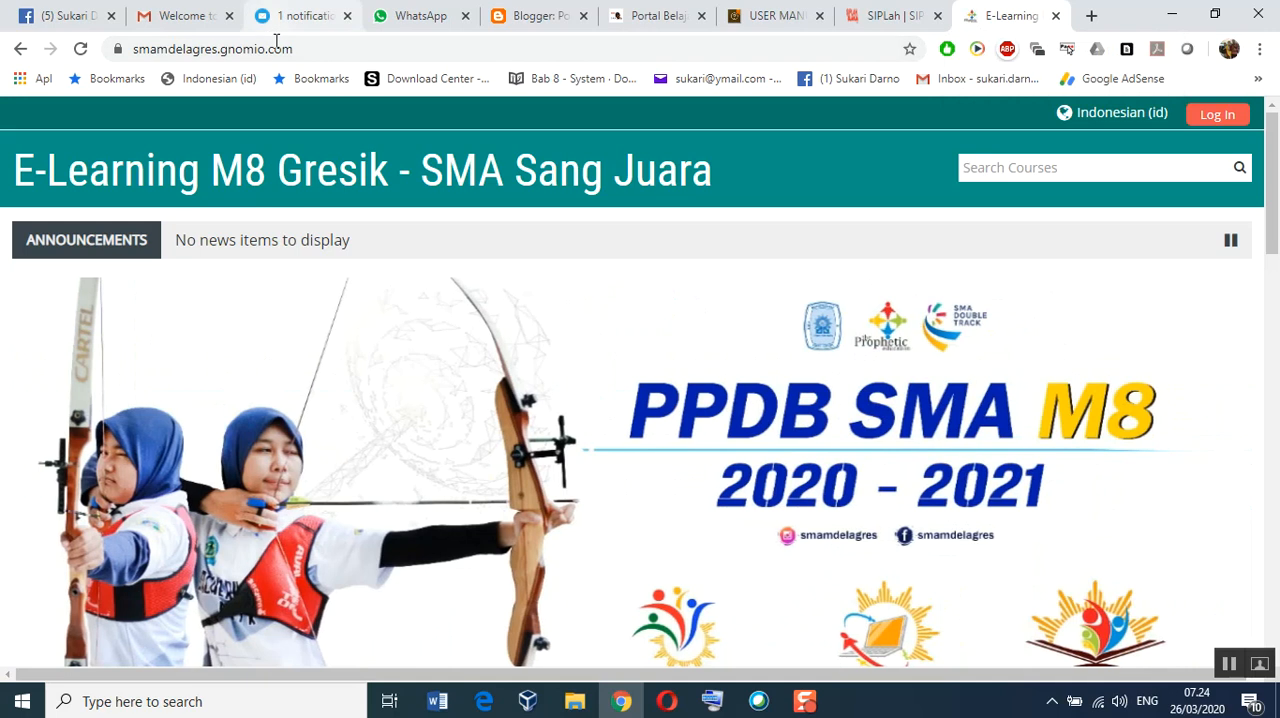
left_click(79, 50)
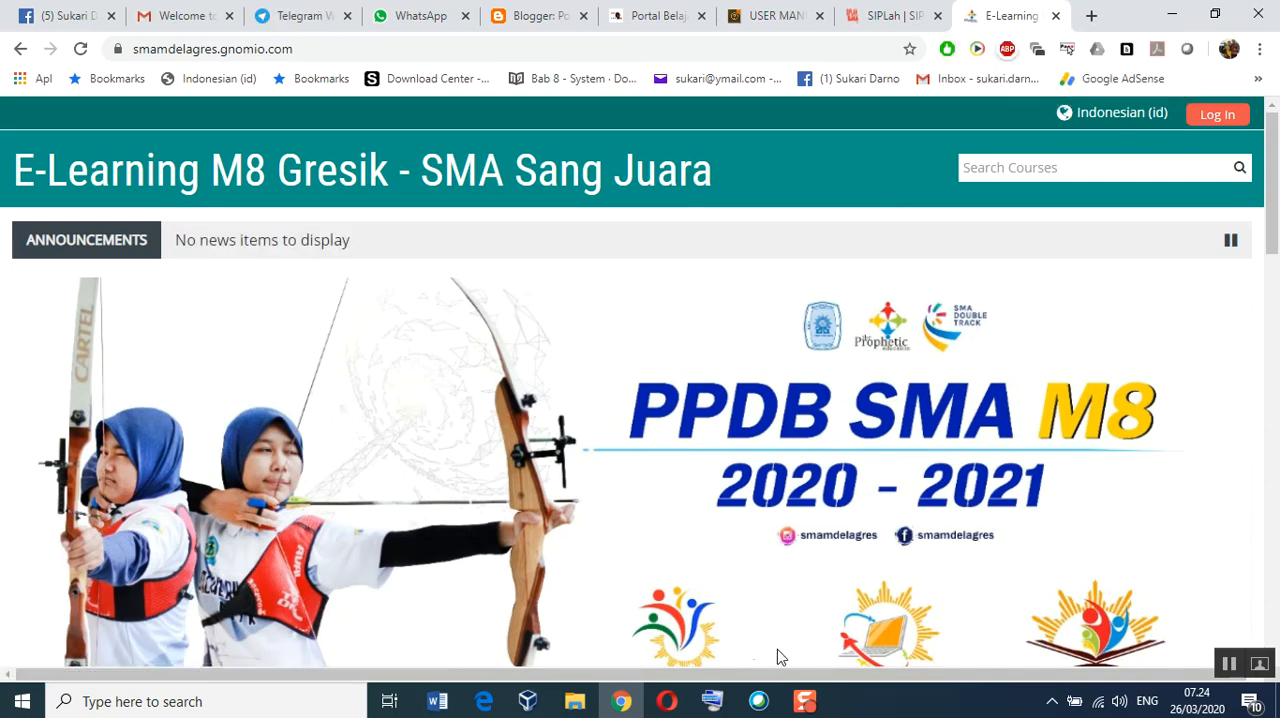
Step: Switch back to Opera and open the site's home page, confirming leaving the Header settings page
left_click(670, 704)
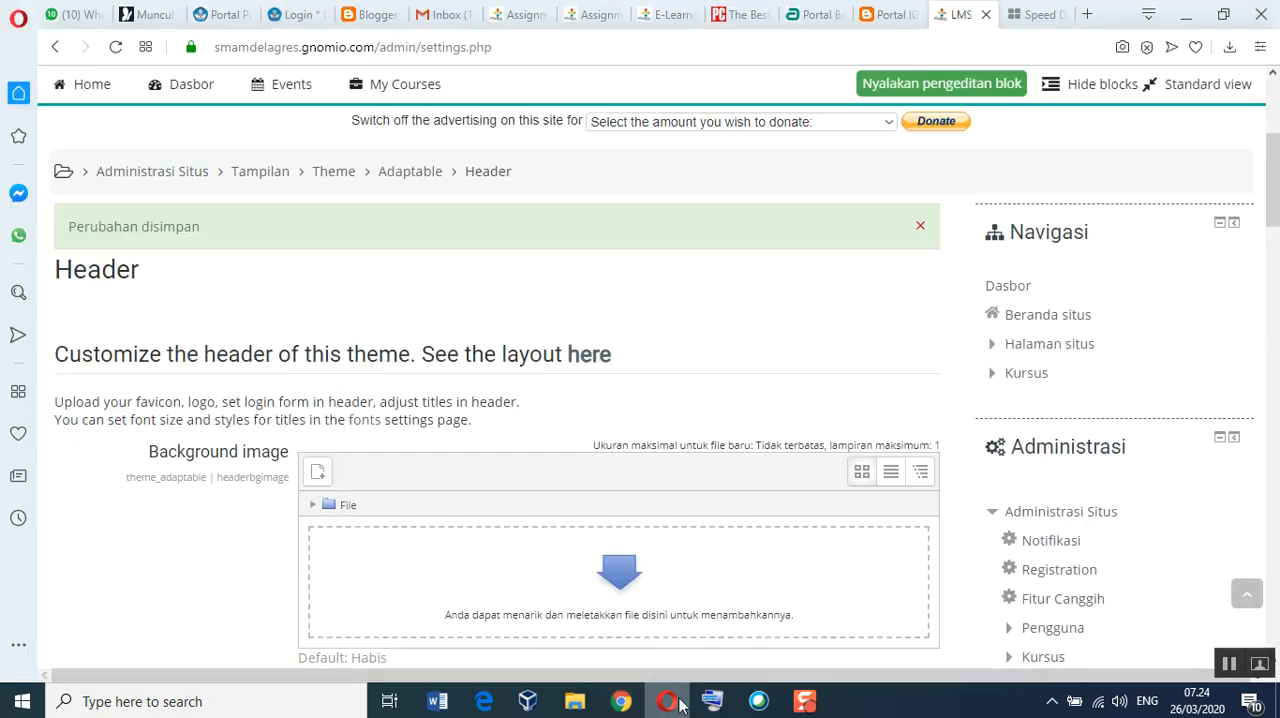
scroll(1077, 500, "down", 3)
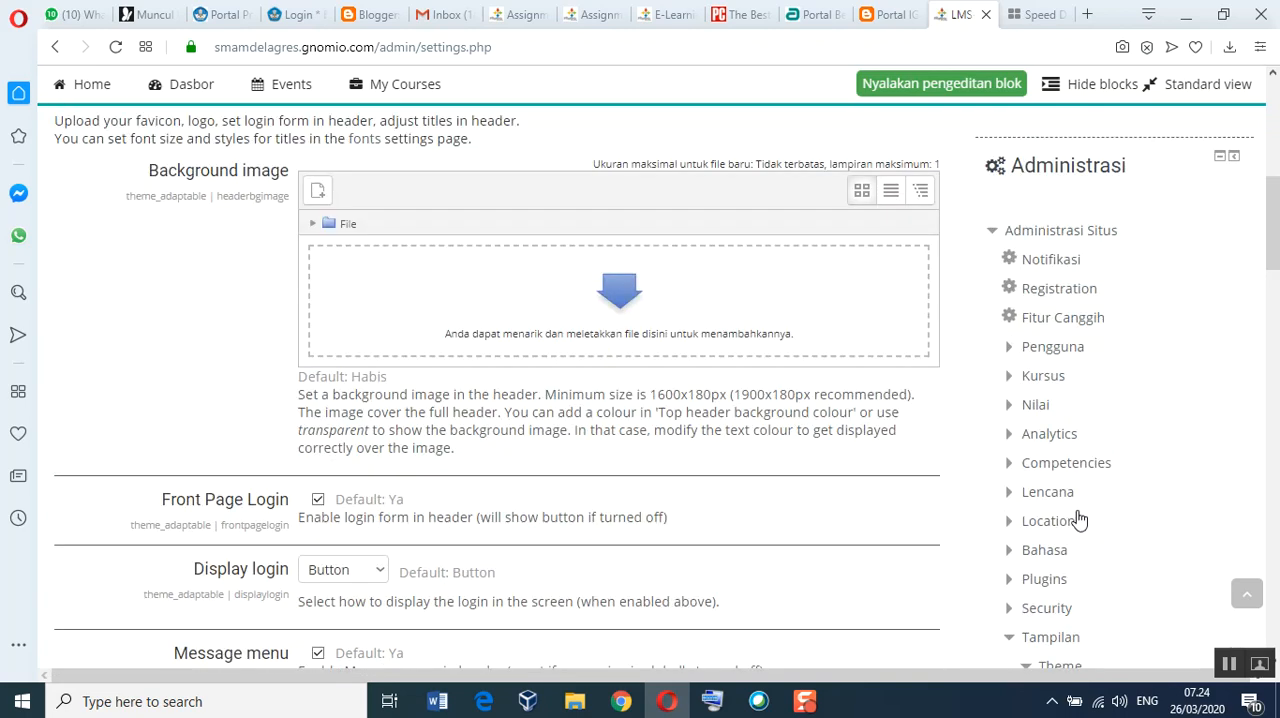
scroll(1079, 519, "down", 1)
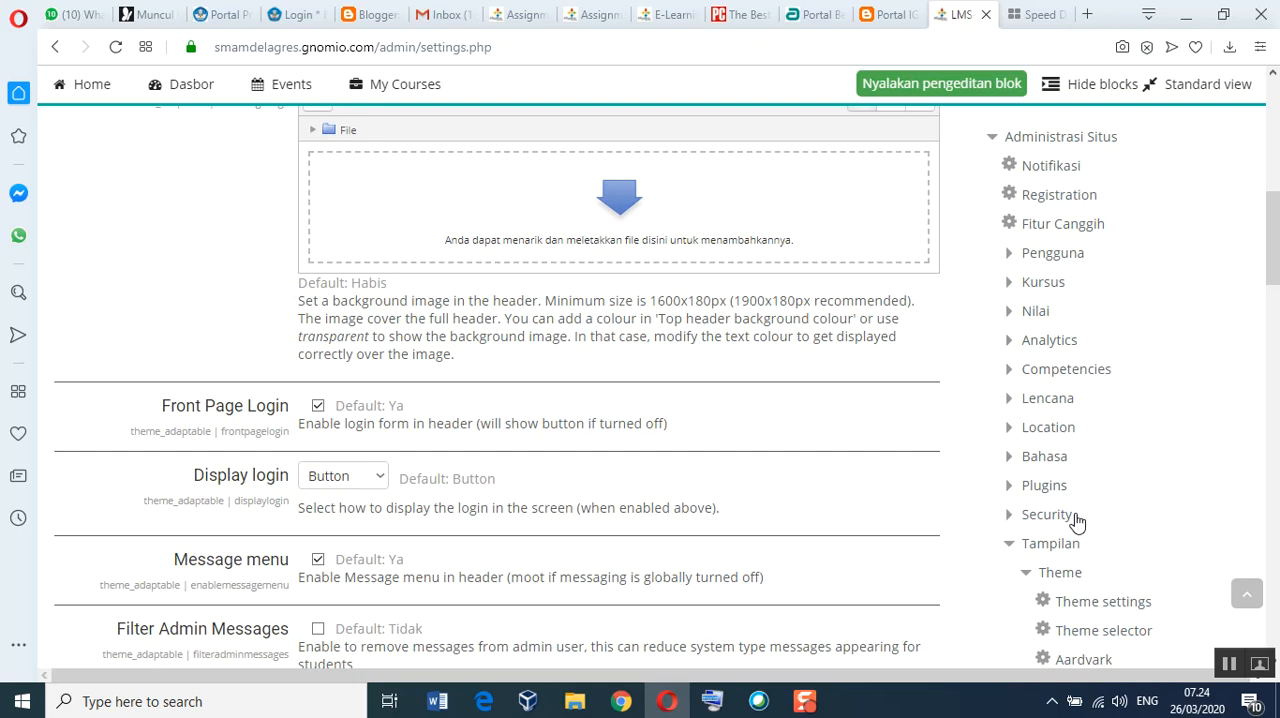
scroll(1077, 522, "up", 4)
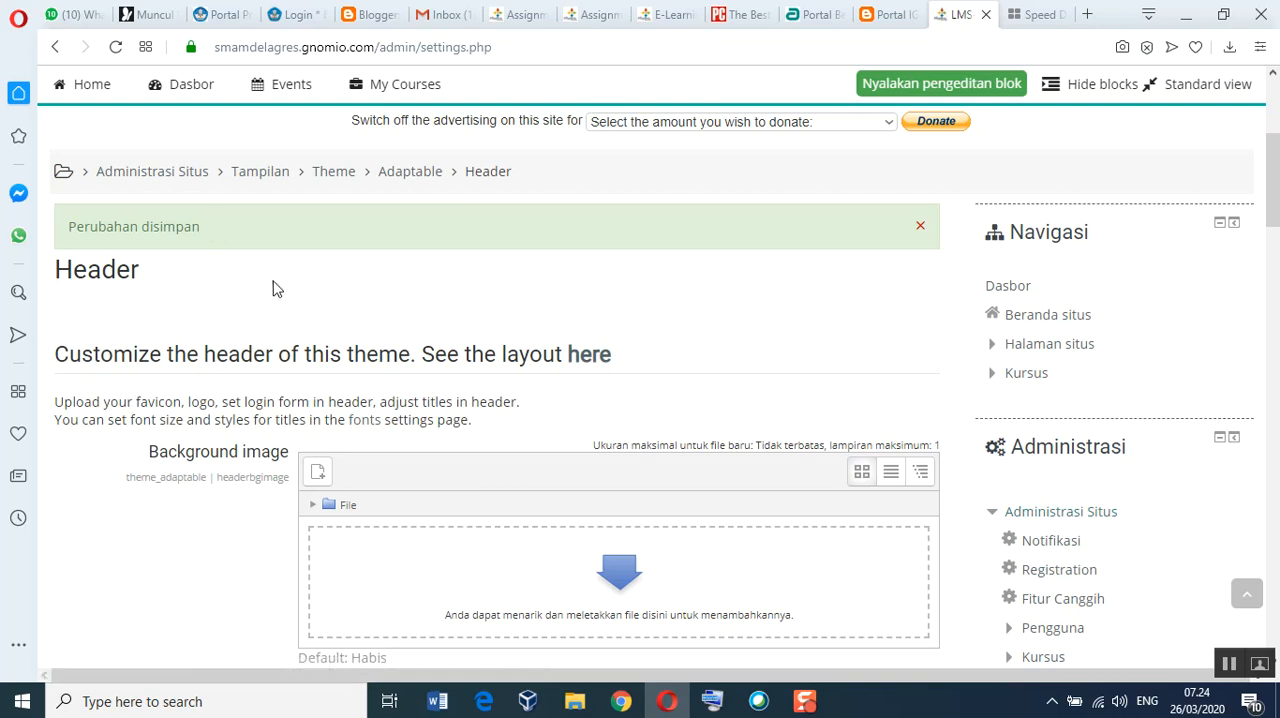
scroll(274, 289, "up", 4)
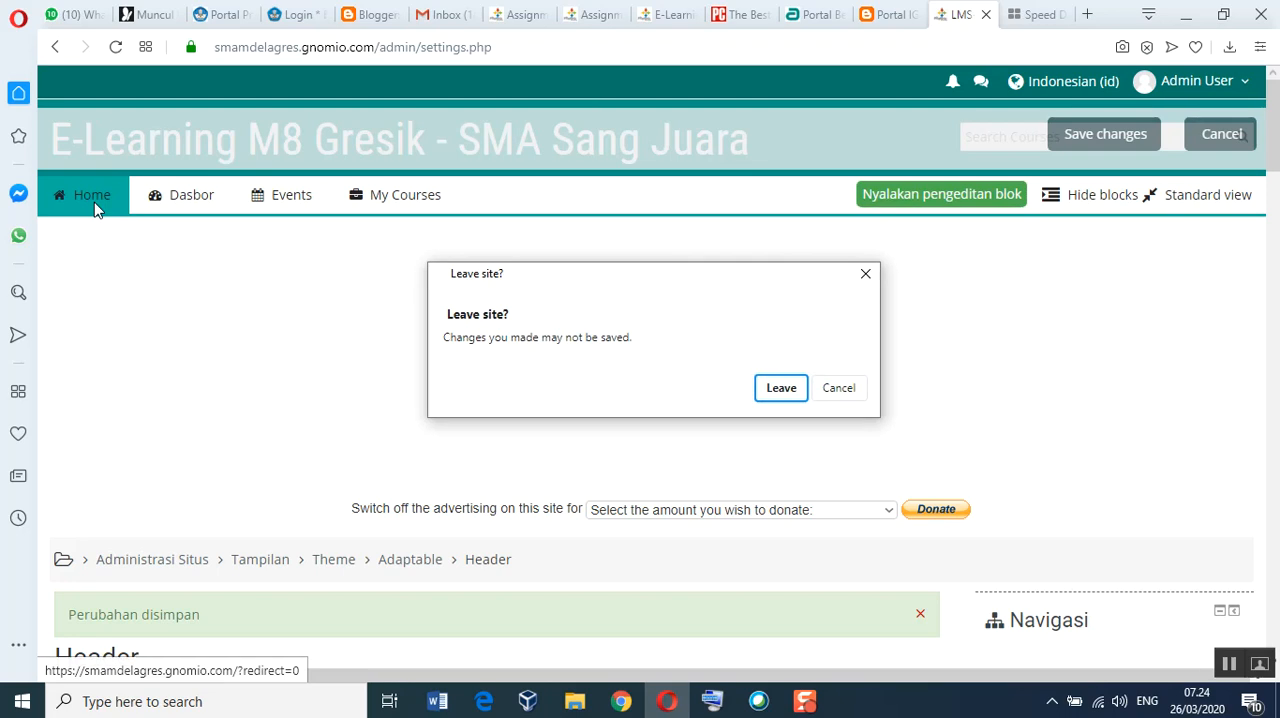
left_click(781, 388)
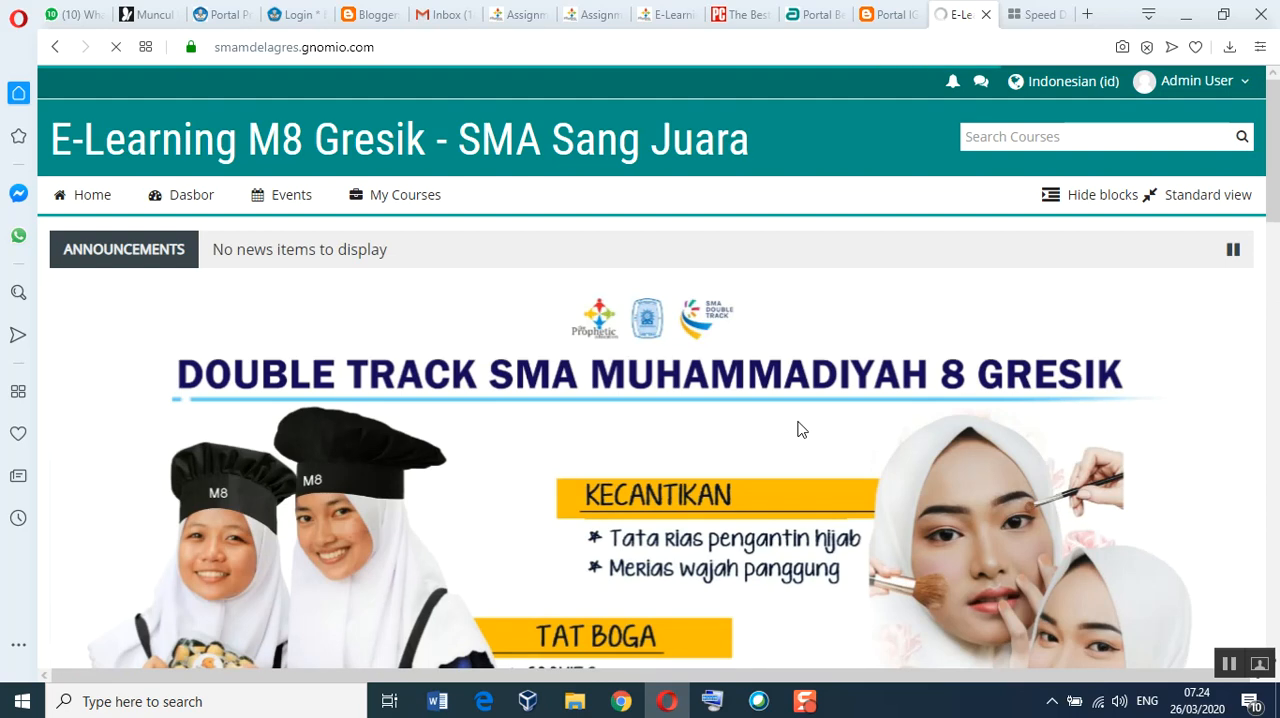
Step: Examine the front page's slider, welcome content, available courses area and the Navigasi and Administrasi blocks
scroll(803, 520, "down", 5)
scroll(809, 520, "down", 5)
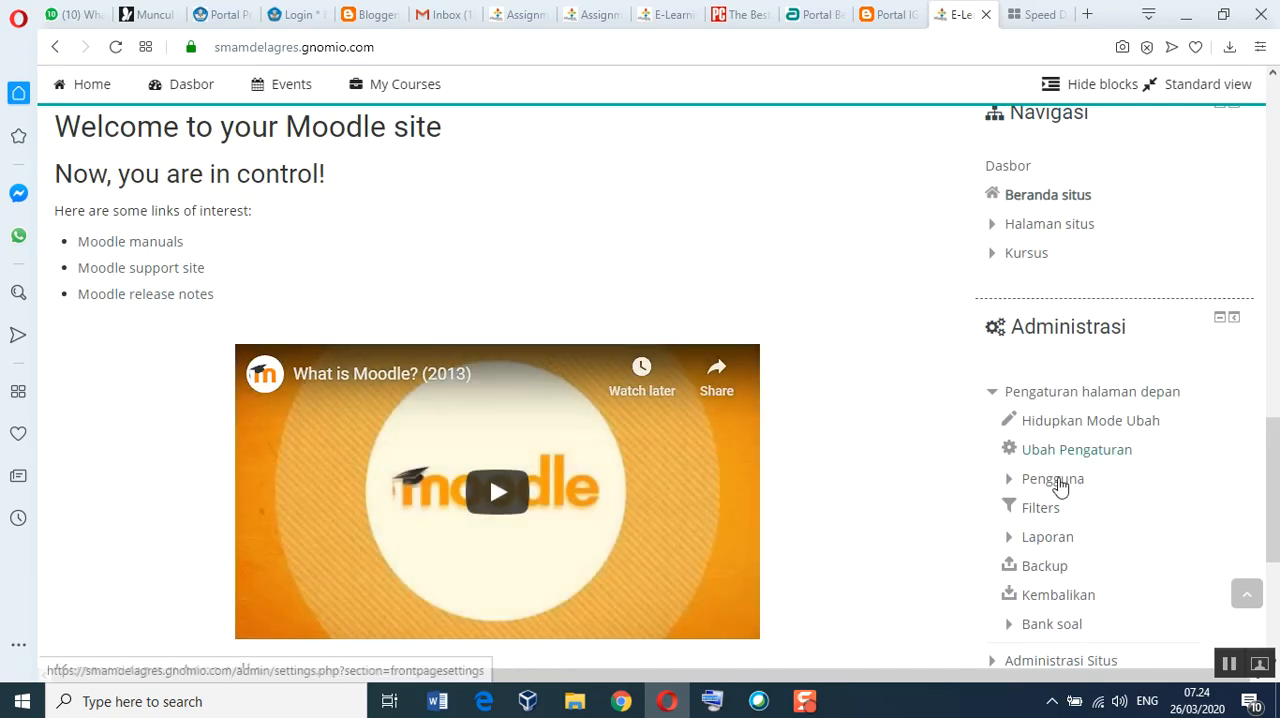
scroll(1058, 485, "down", 3)
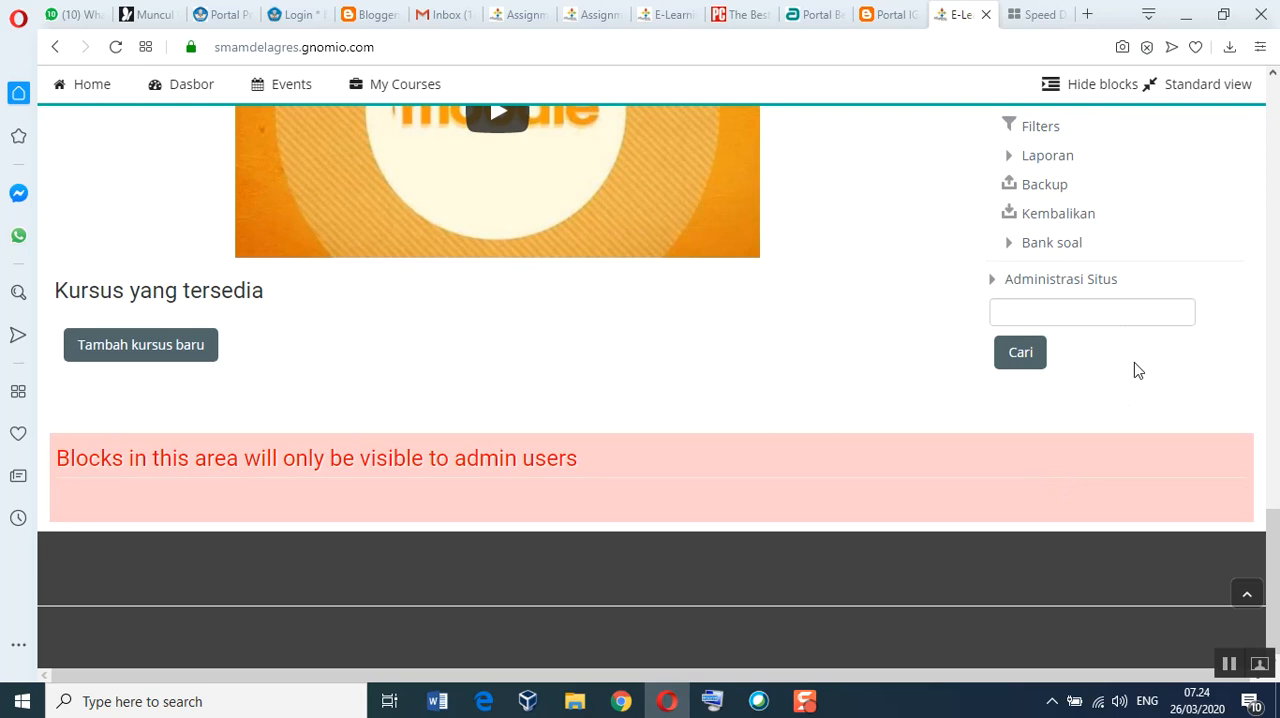
scroll(1127, 371, "up", 5)
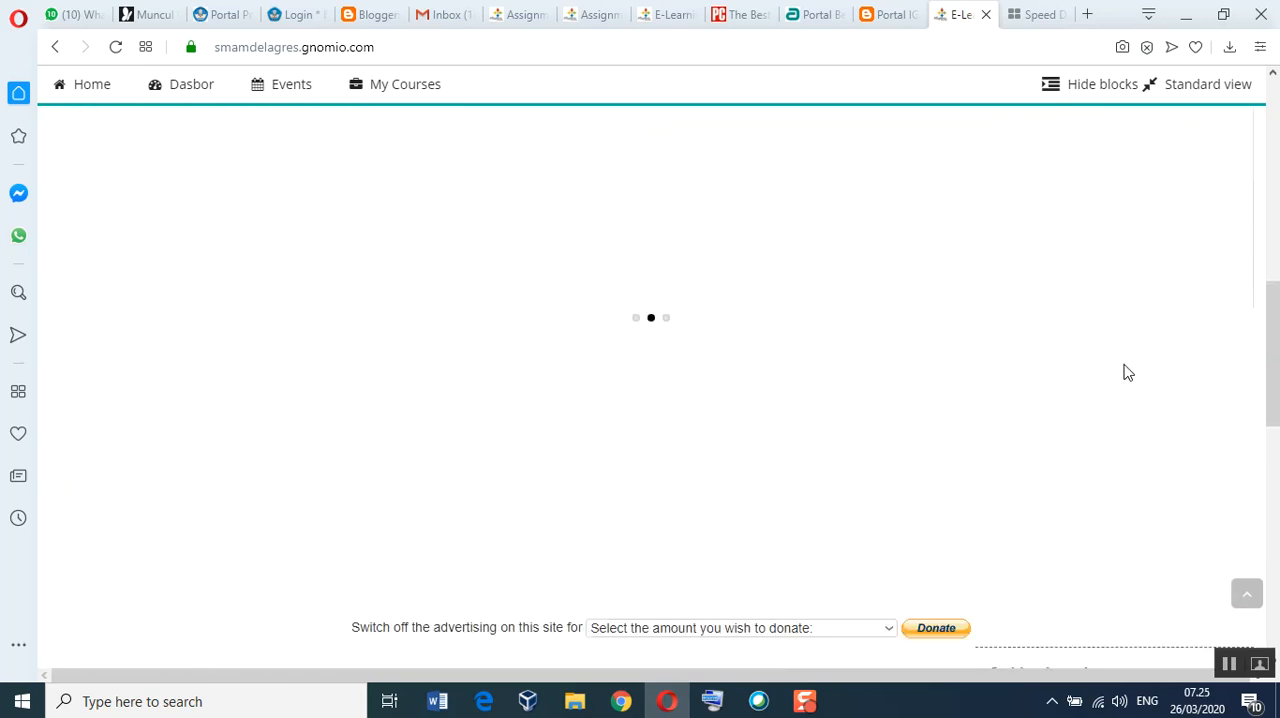
scroll(1121, 375, "down", 5)
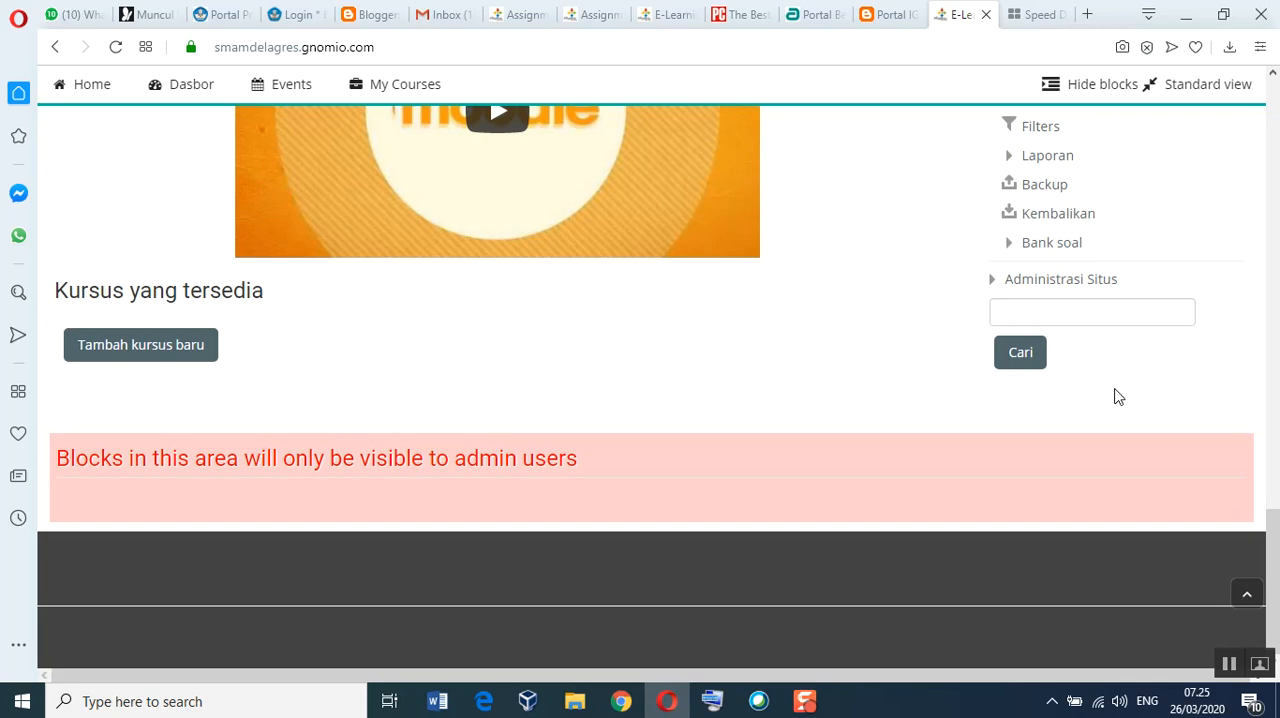
scroll(1118, 397, "up", 5)
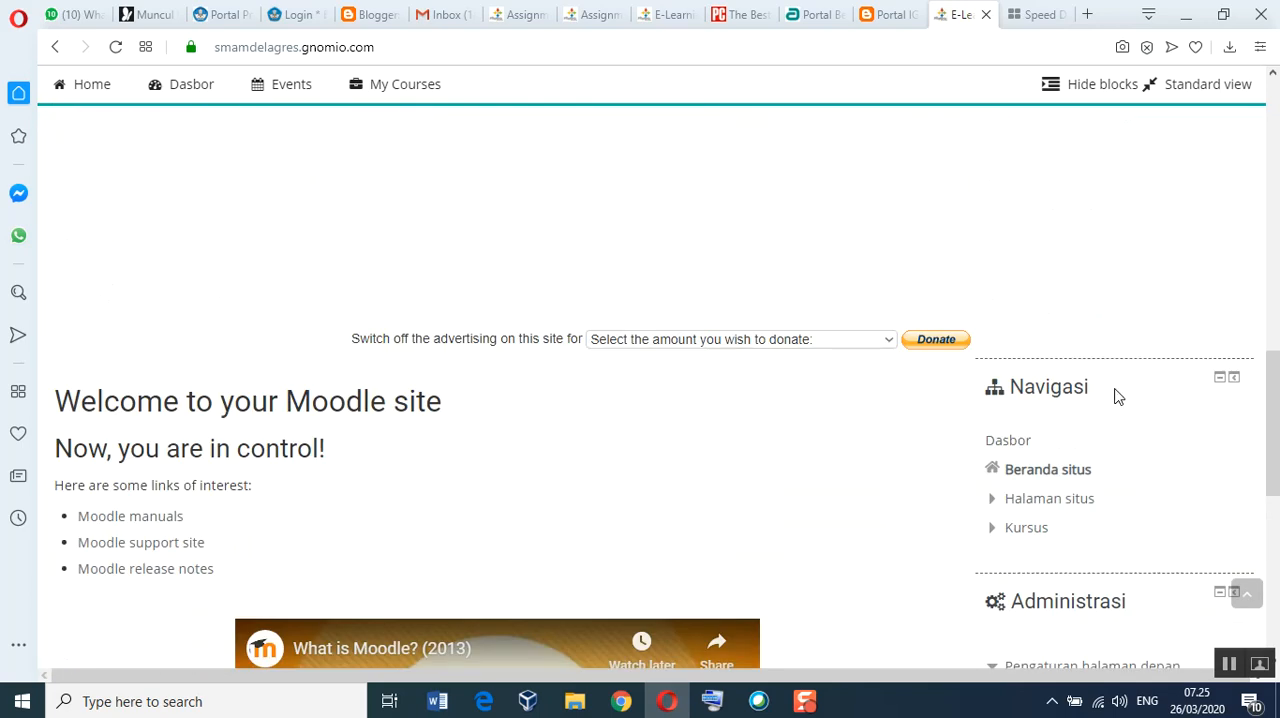
scroll(1117, 397, "up", 5)
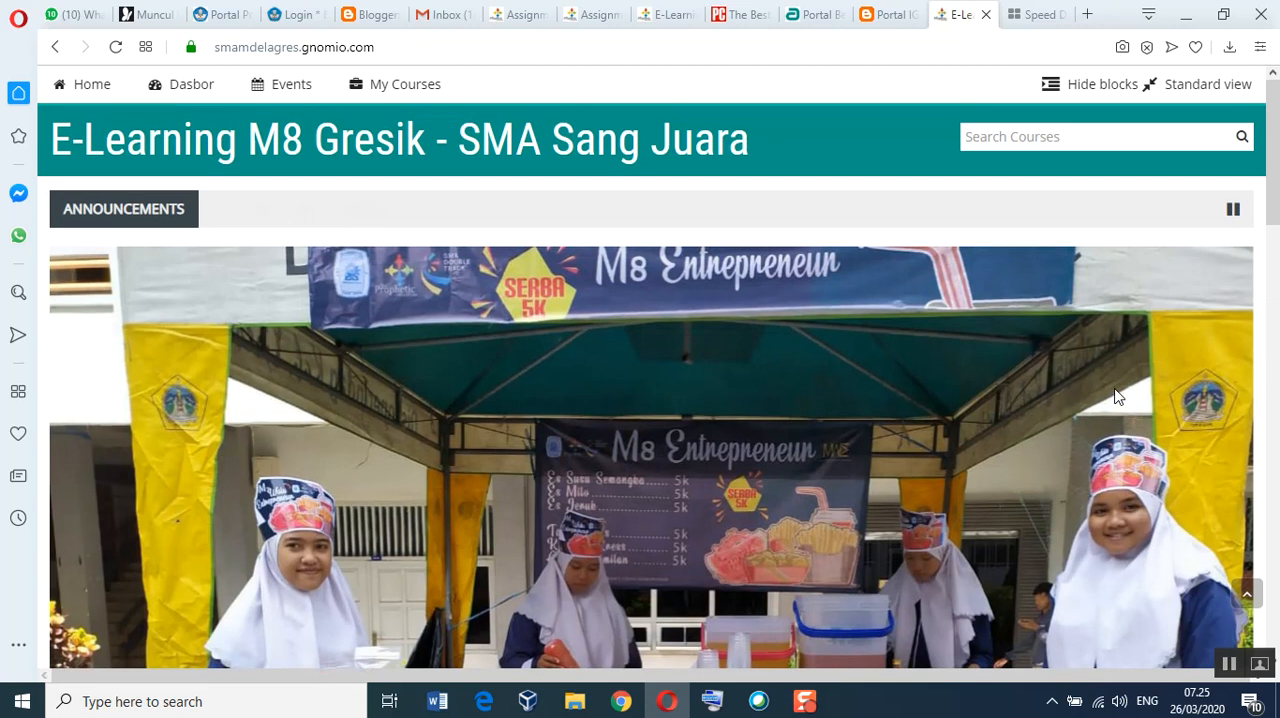
scroll(1117, 397, "up", 1)
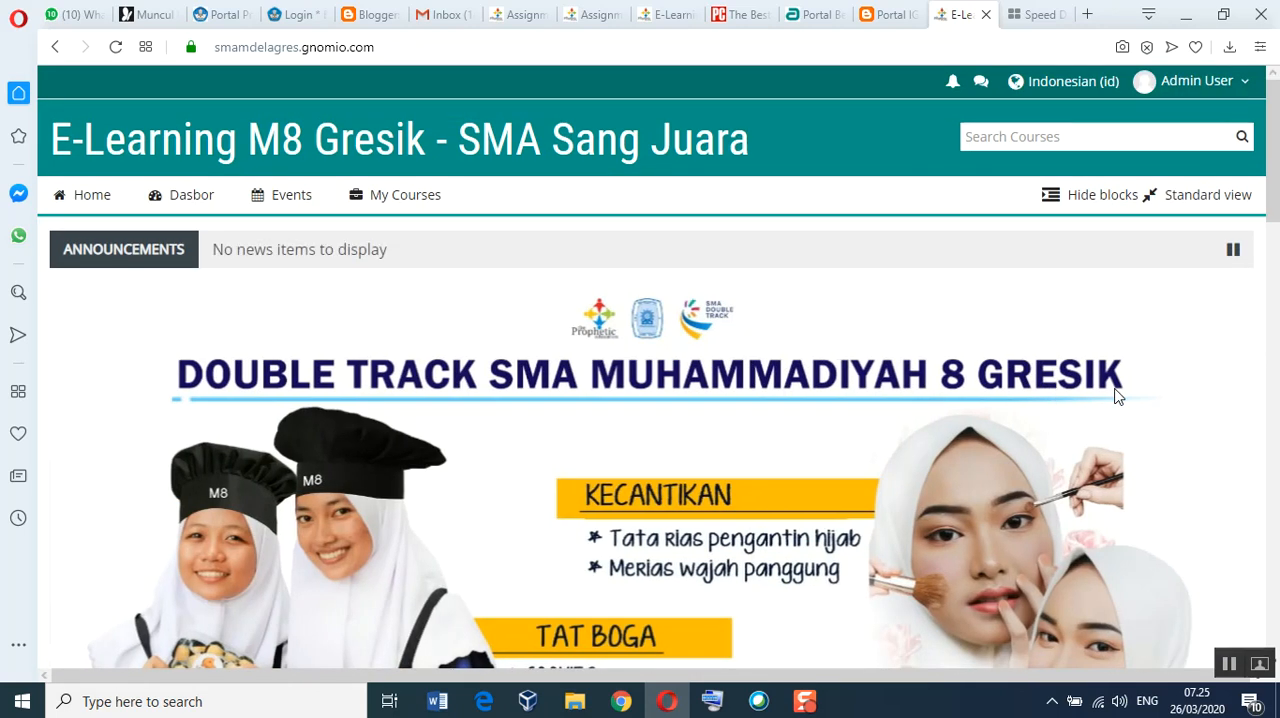
scroll(1113, 403, "down", 5)
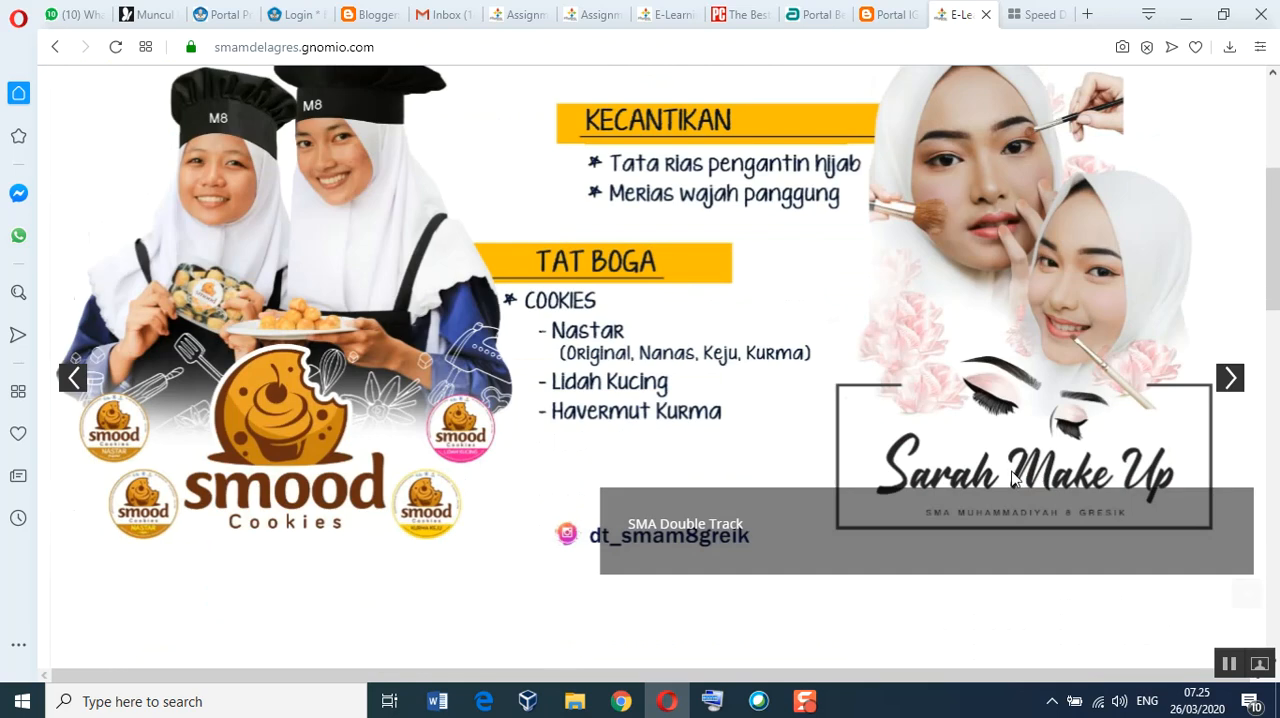
scroll(1020, 462, "down", 3)
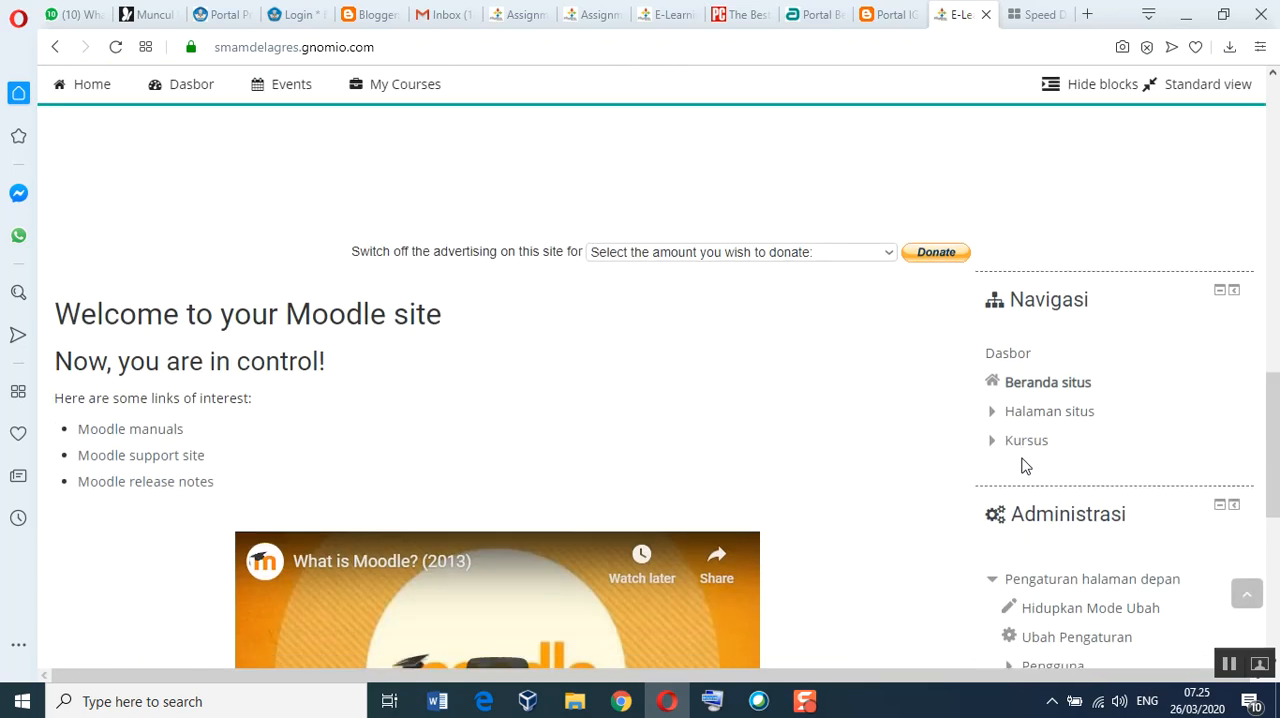
scroll(1019, 468, "down", 1)
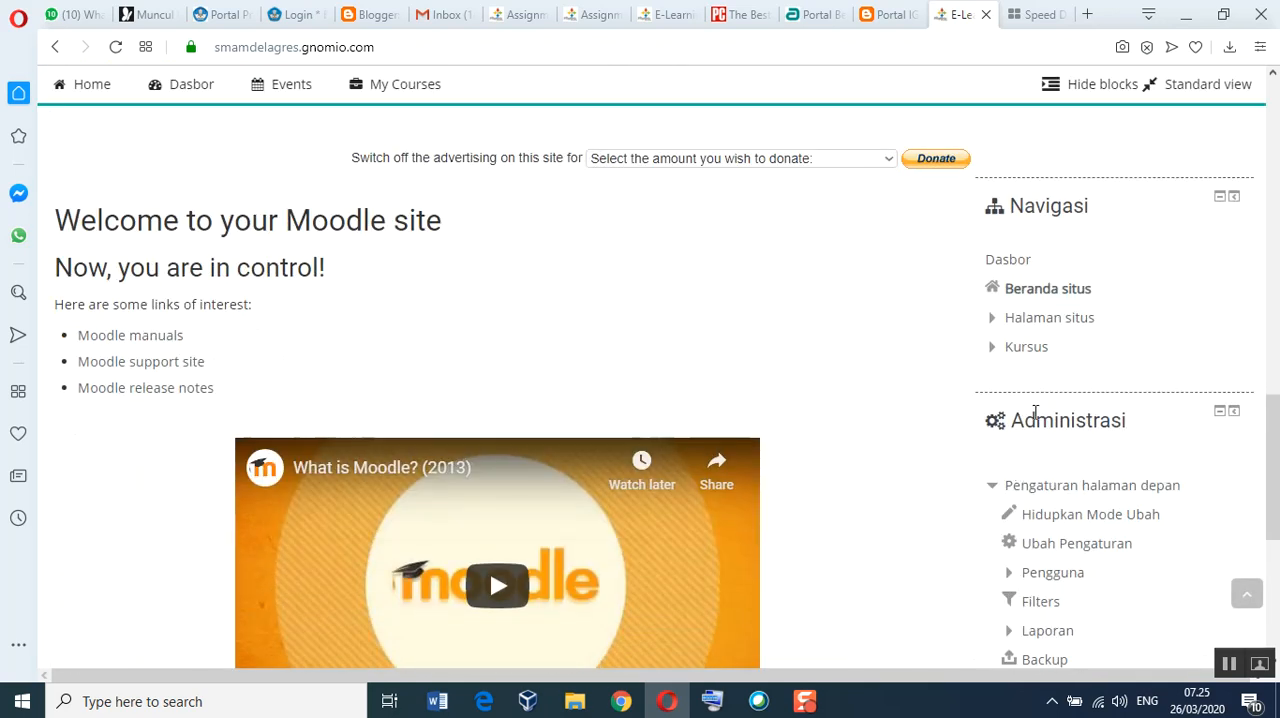
scroll(1035, 420, "down", 3)
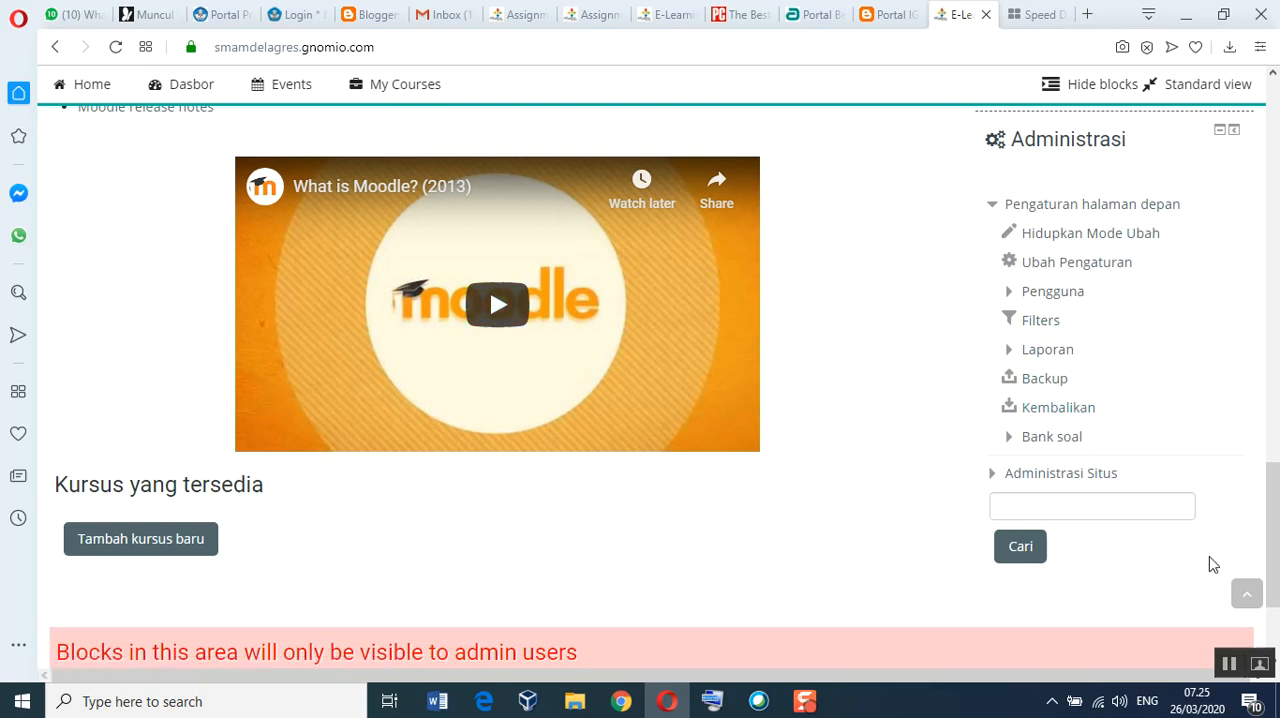
Step: Turn on editing mode for the site's front page from the Administrasi block
scroll(1209, 565, "down", 2)
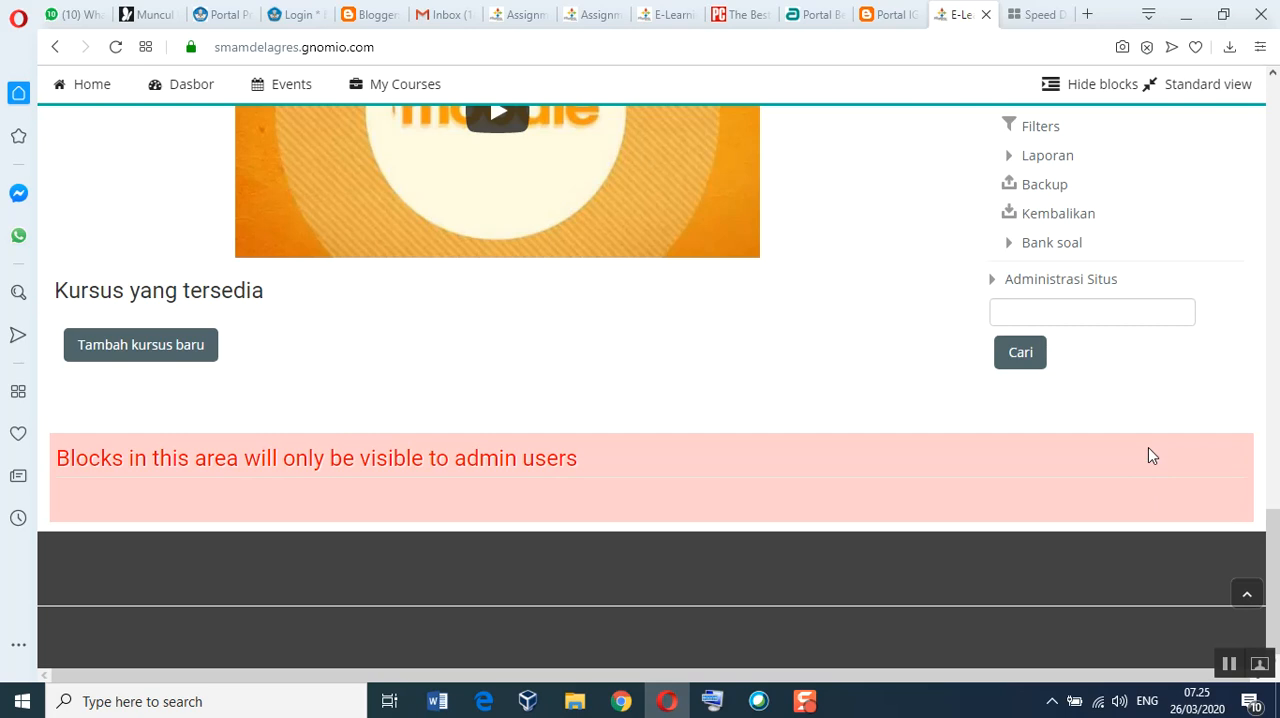
scroll(1149, 347, "up", 5)
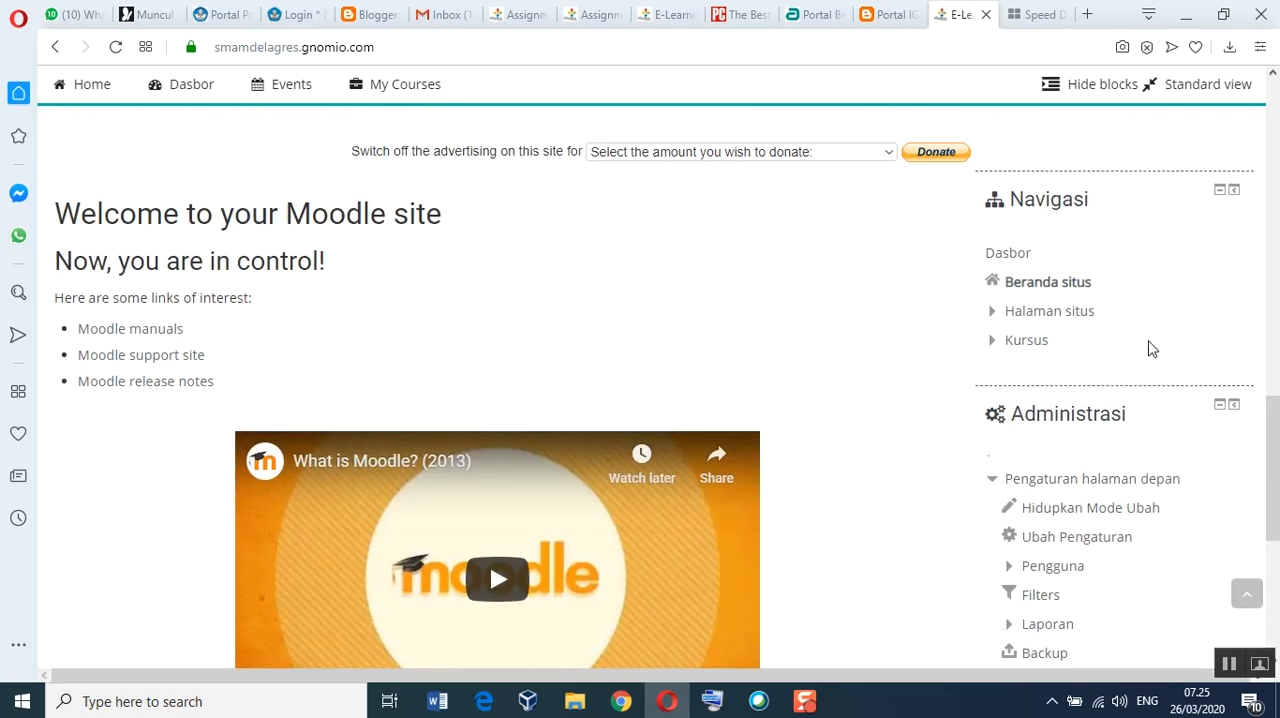
left_click(1085, 519)
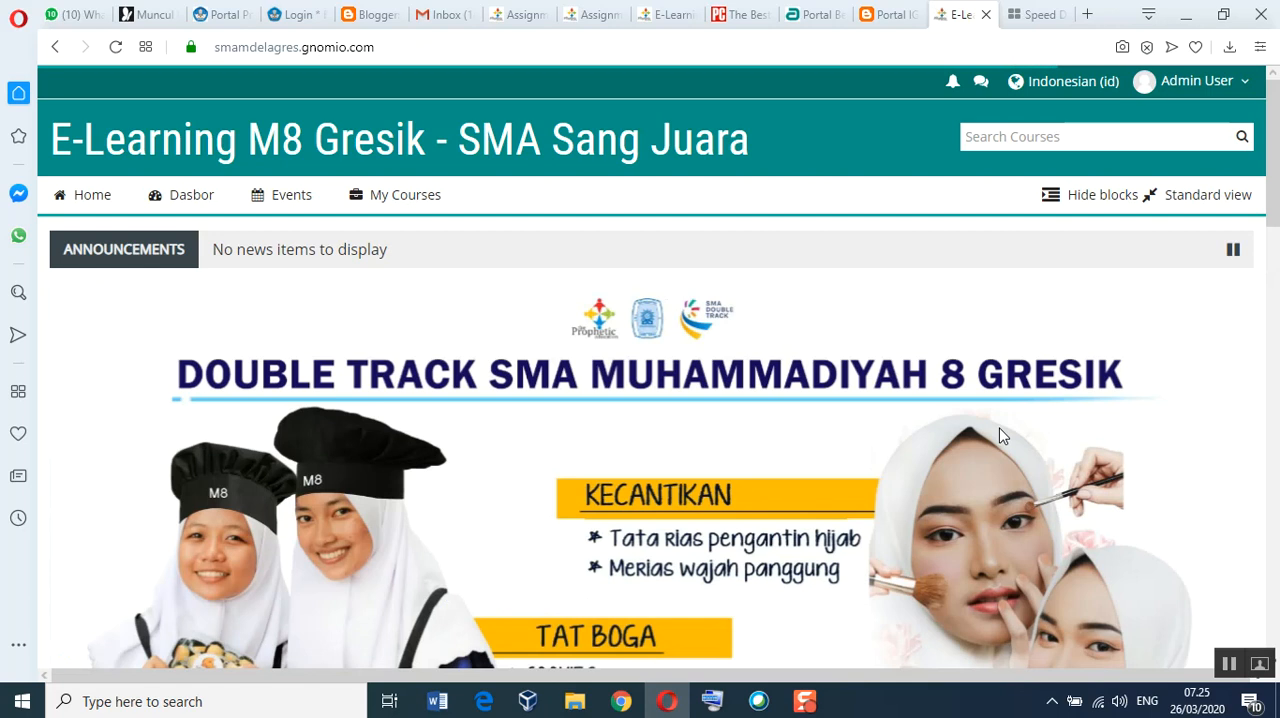
Step: Add a Login block to the front page using Tambahkan blok
scroll(999, 435, "down", 5)
scroll(998, 437, "down", 5)
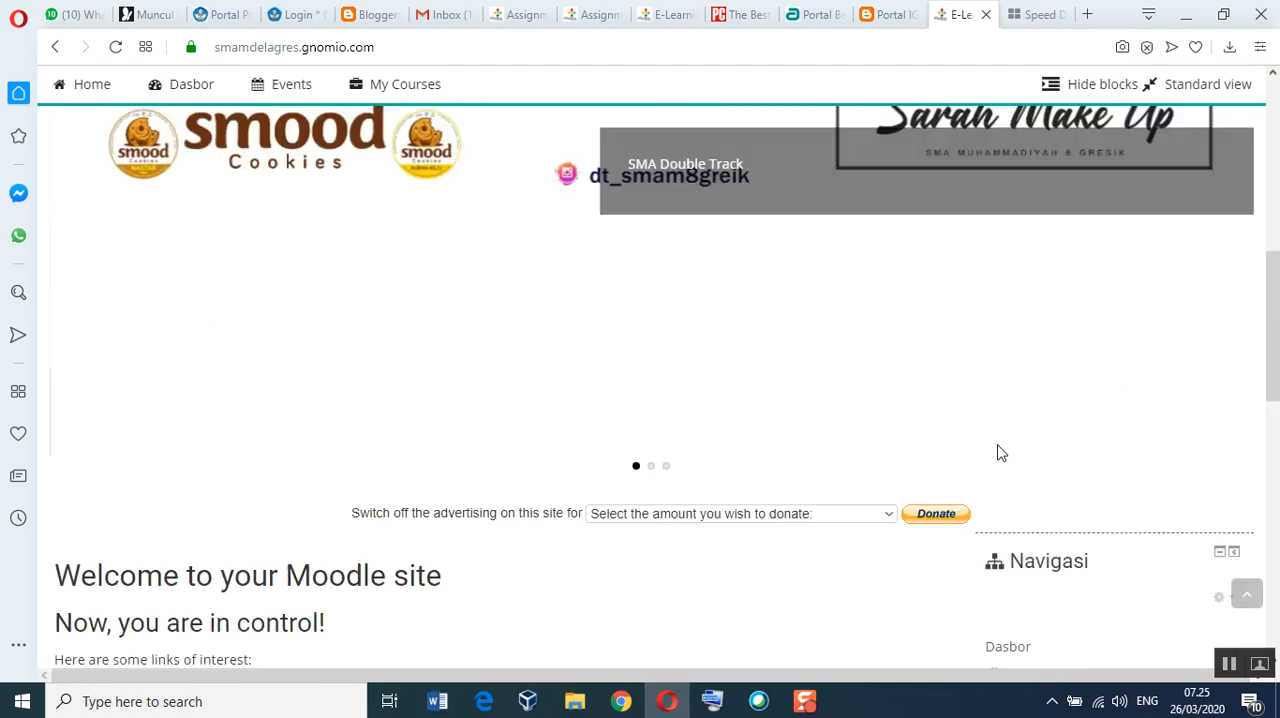
scroll(998, 453, "down", 6)
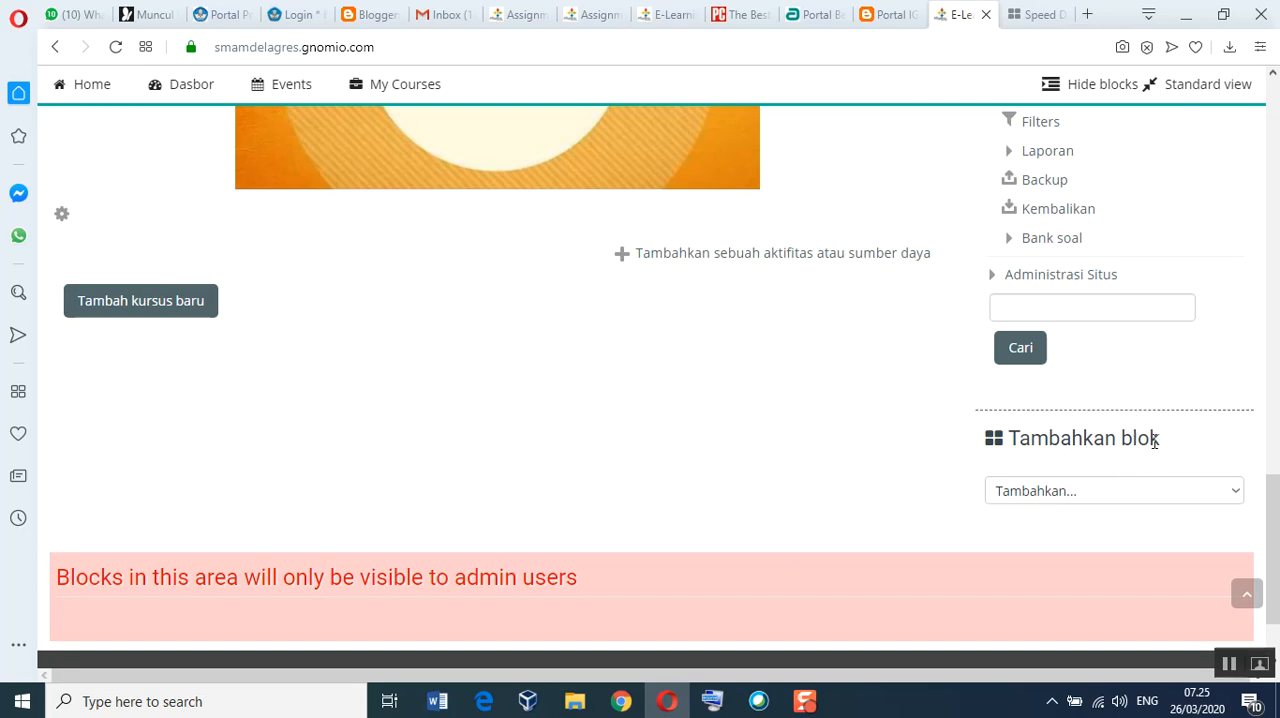
left_click(1236, 492)
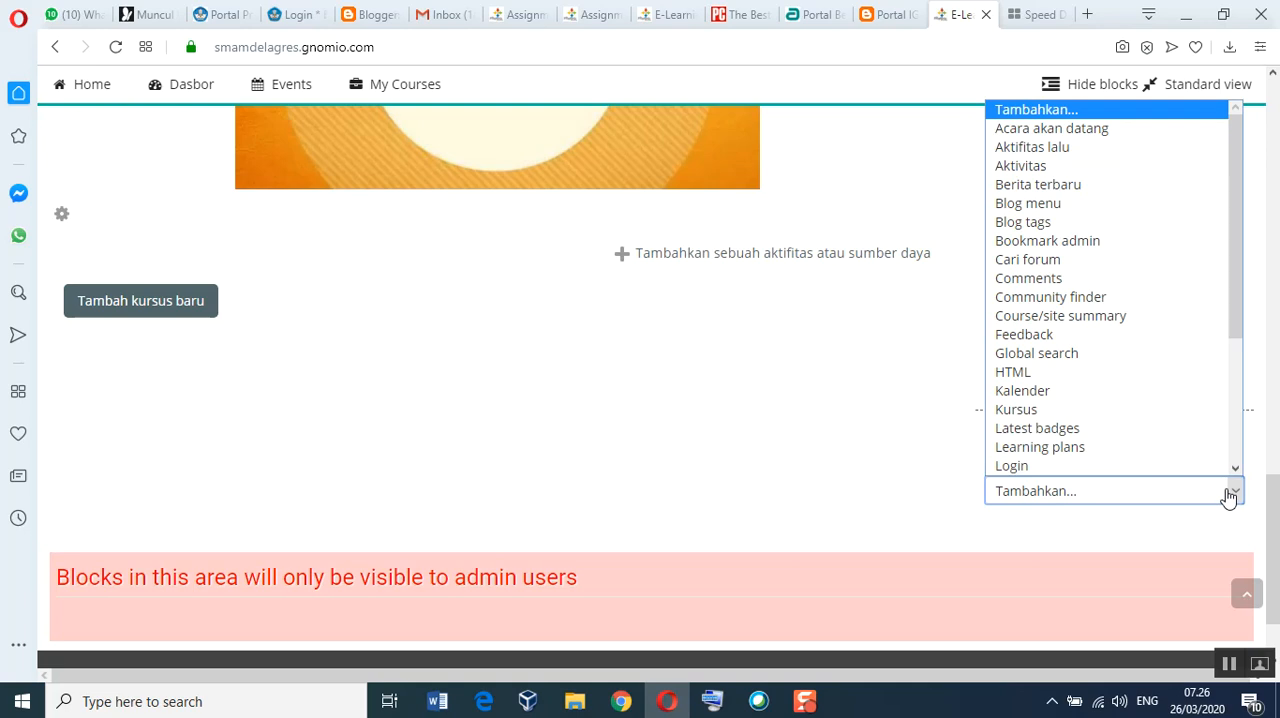
scroll(1170, 452, "down", 1)
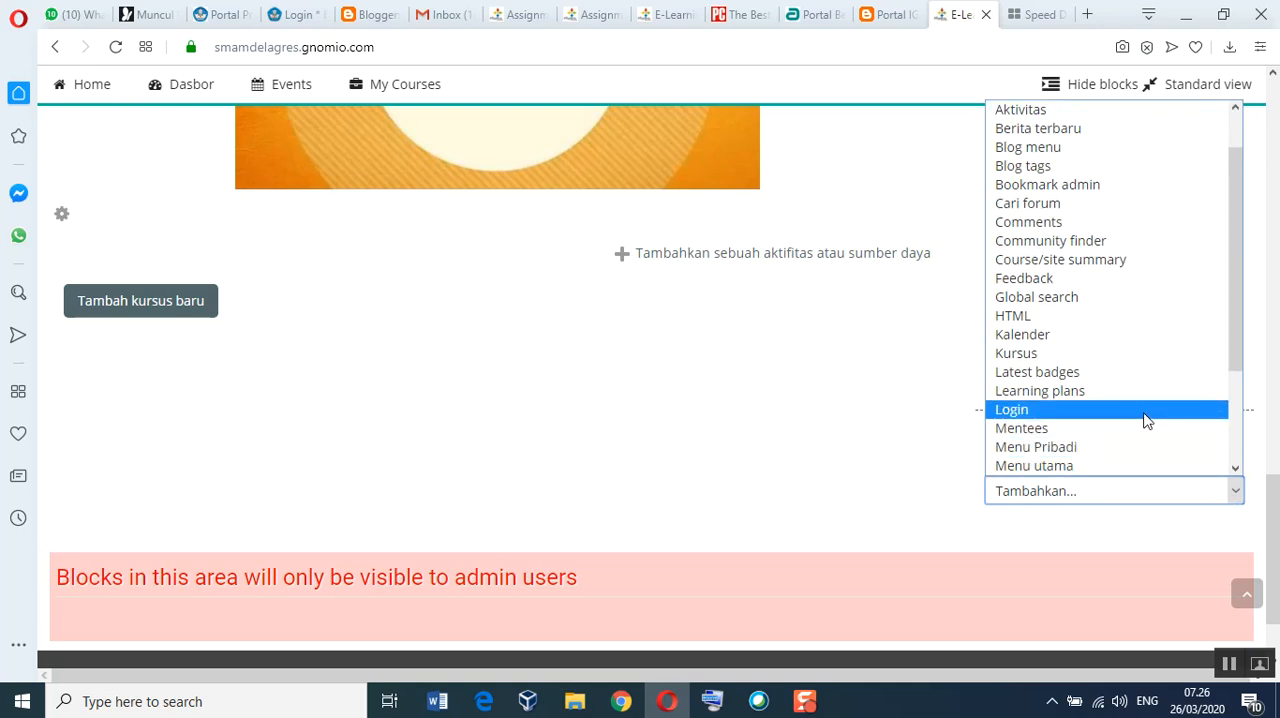
left_click(1147, 410)
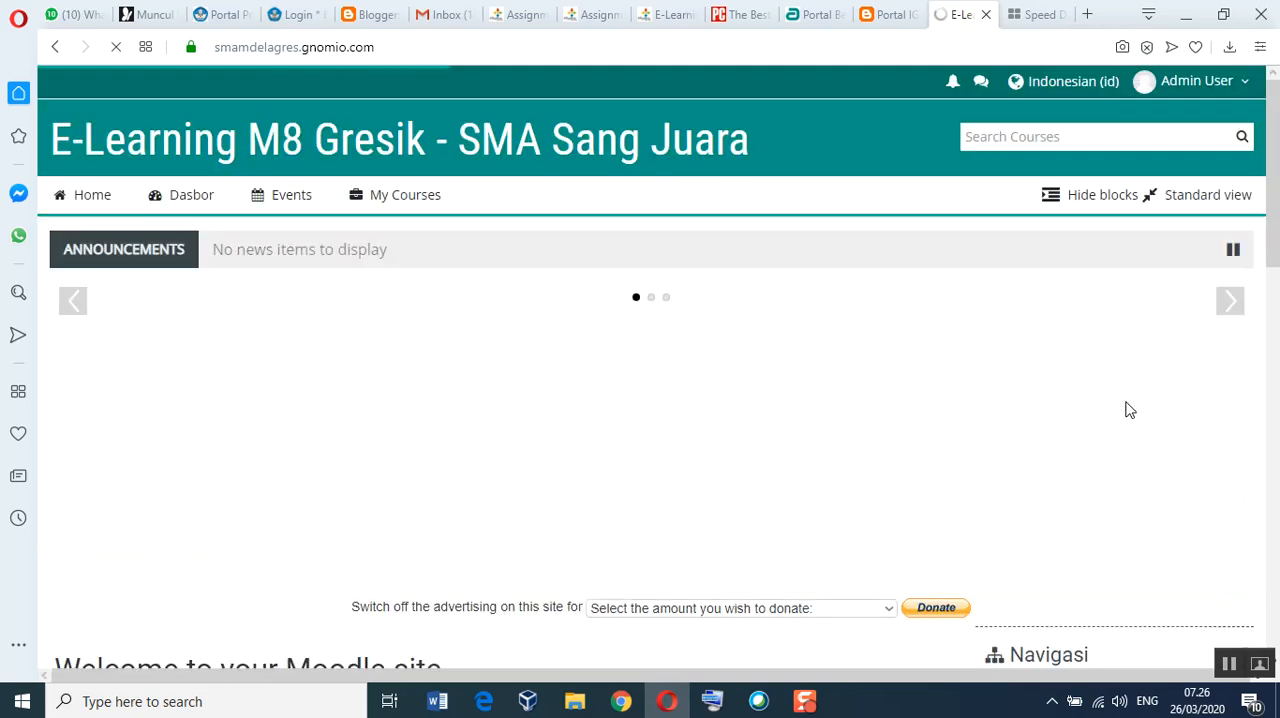
Step: Add a Pengguna Online block to the front page and check its placement below the Login block
scroll(1149, 484, "down", 7)
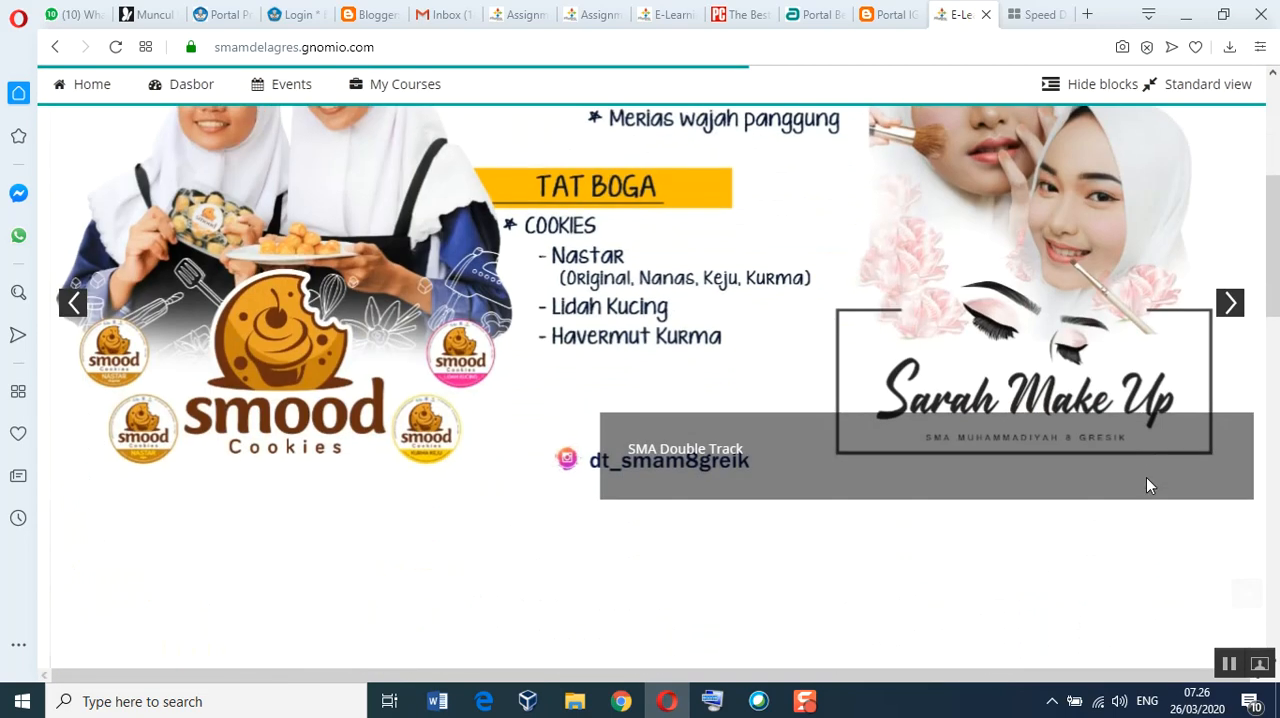
scroll(1149, 486, "down", 5)
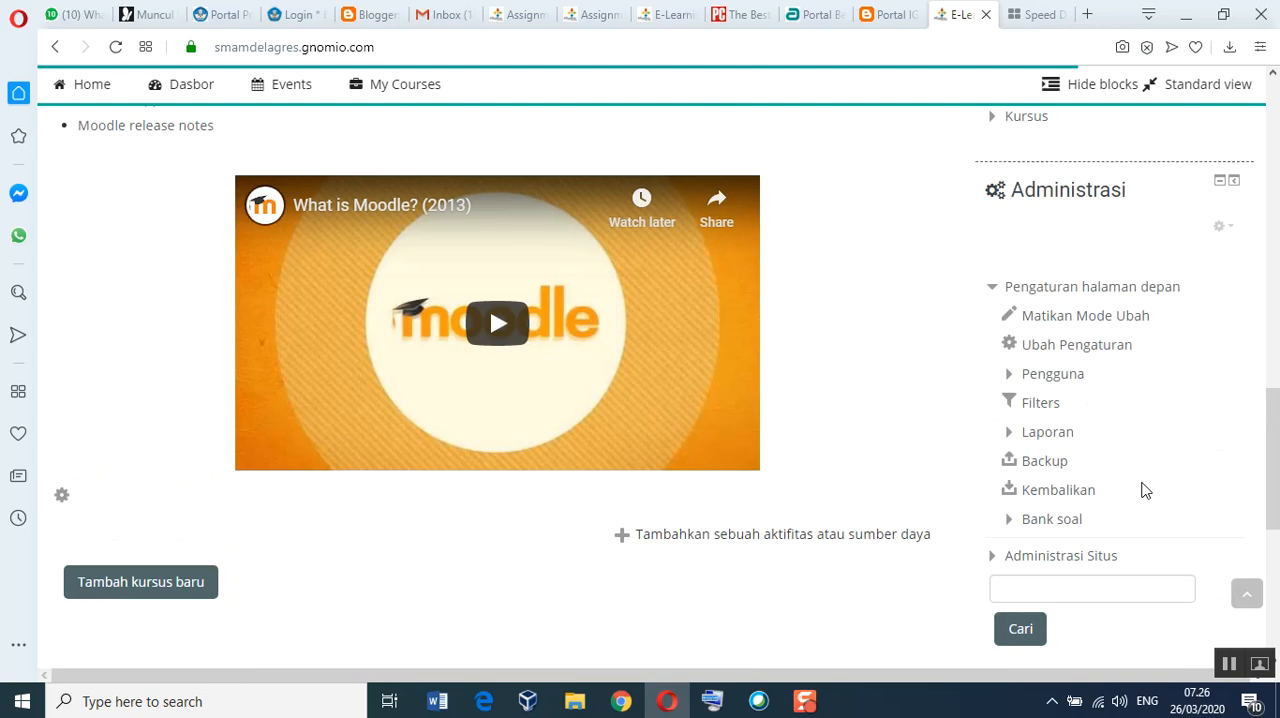
scroll(1146, 490, "down", 2)
scroll(1145, 490, "down", 3)
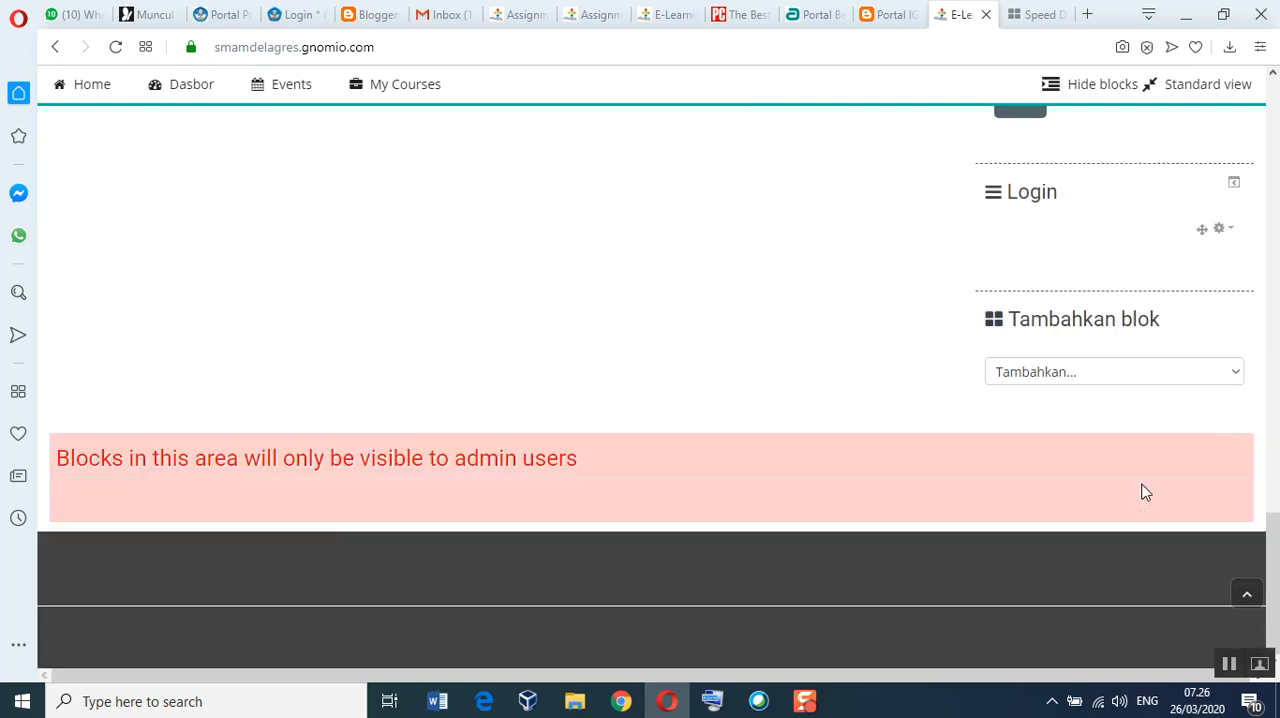
scroll(1143, 491, "up", 4)
scroll(1090, 564, "down", 3)
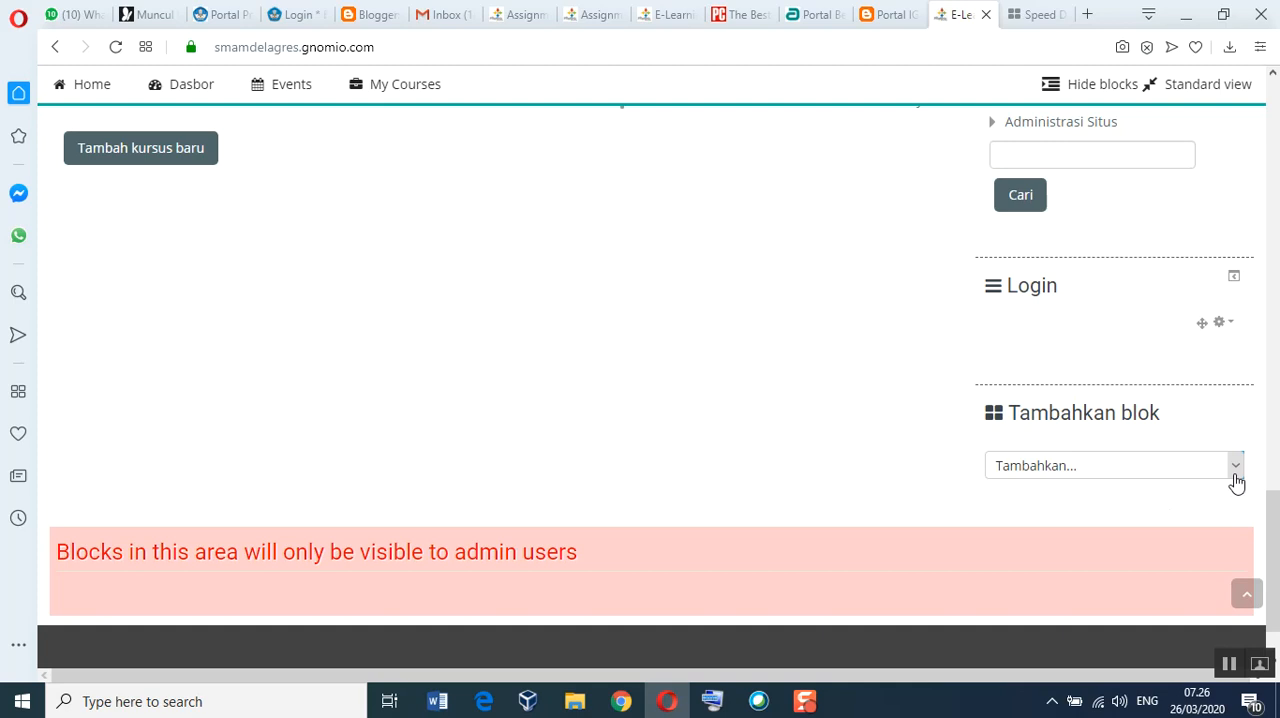
left_click(1236, 466)
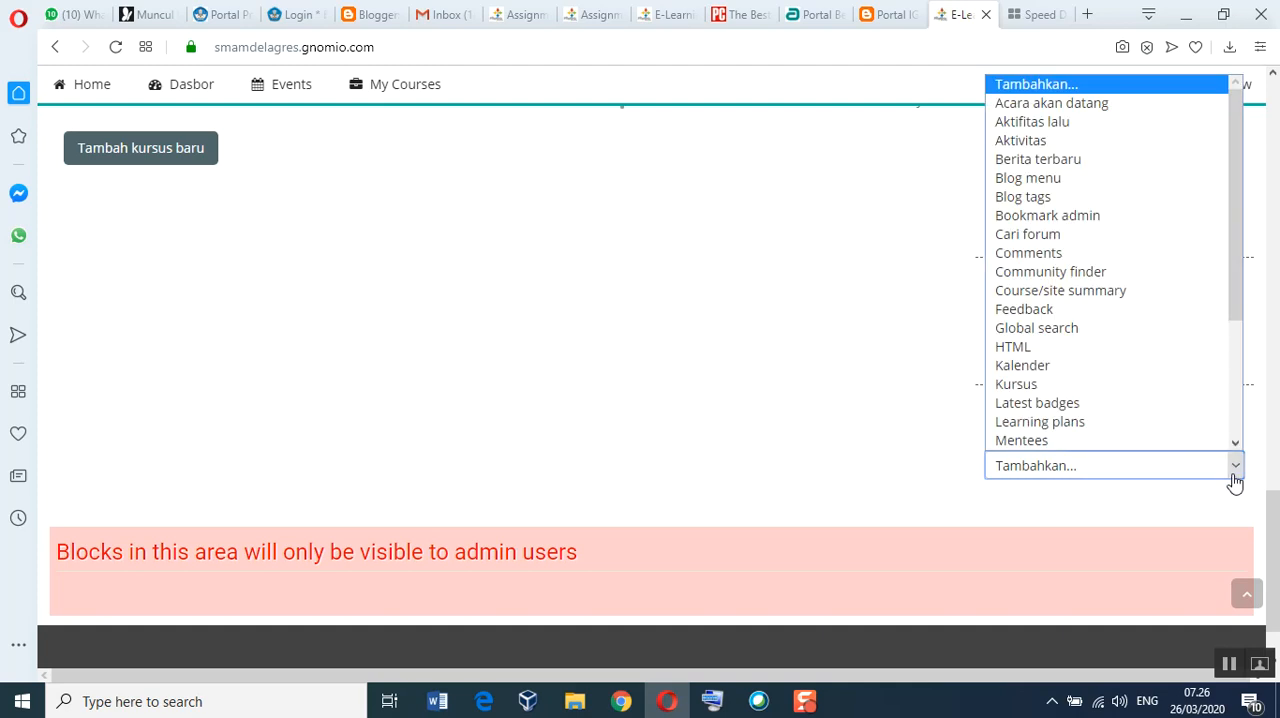
left_click(1235, 445)
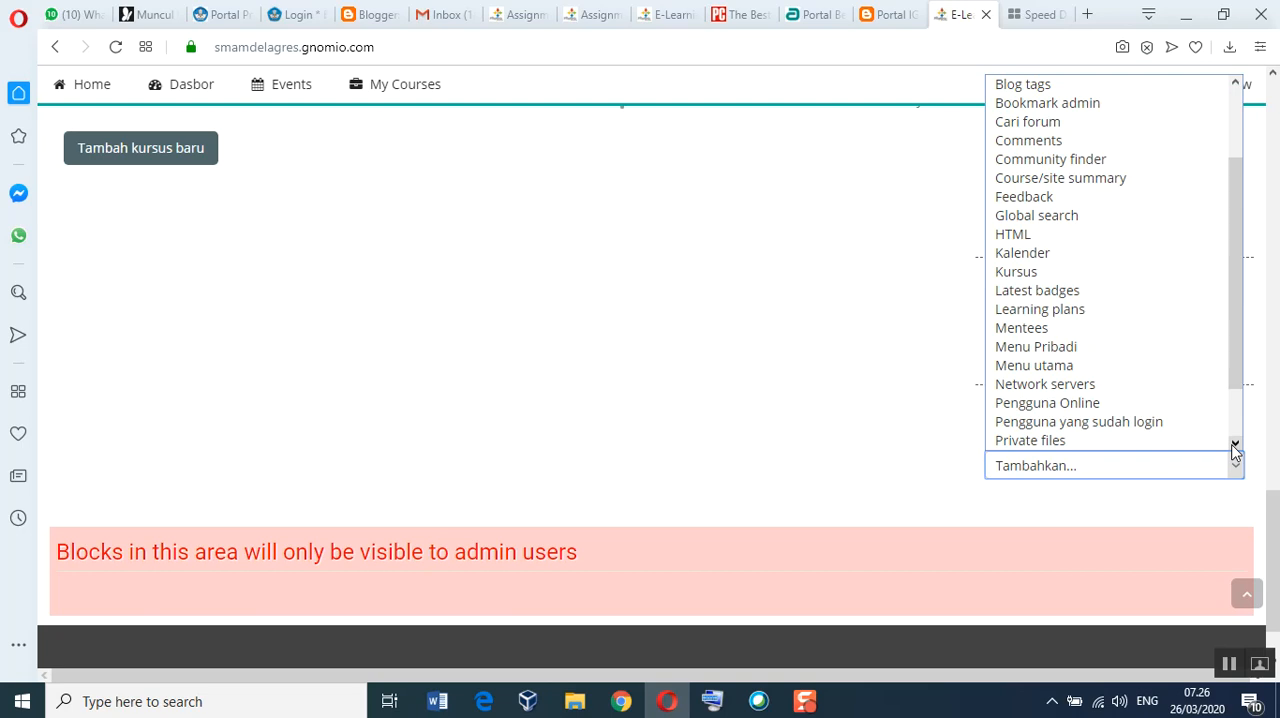
left_click(1235, 446)
left_click(1235, 446)
left_click(1235, 446)
left_click(1235, 446)
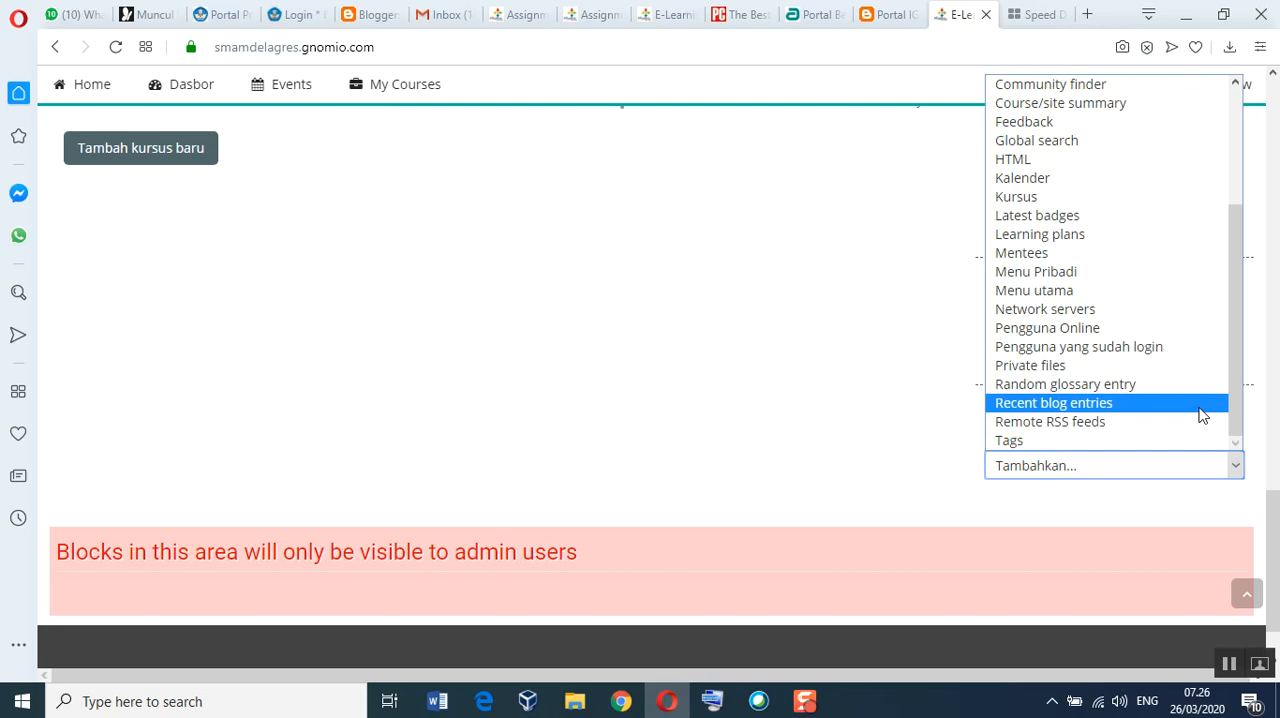
left_click(1112, 337)
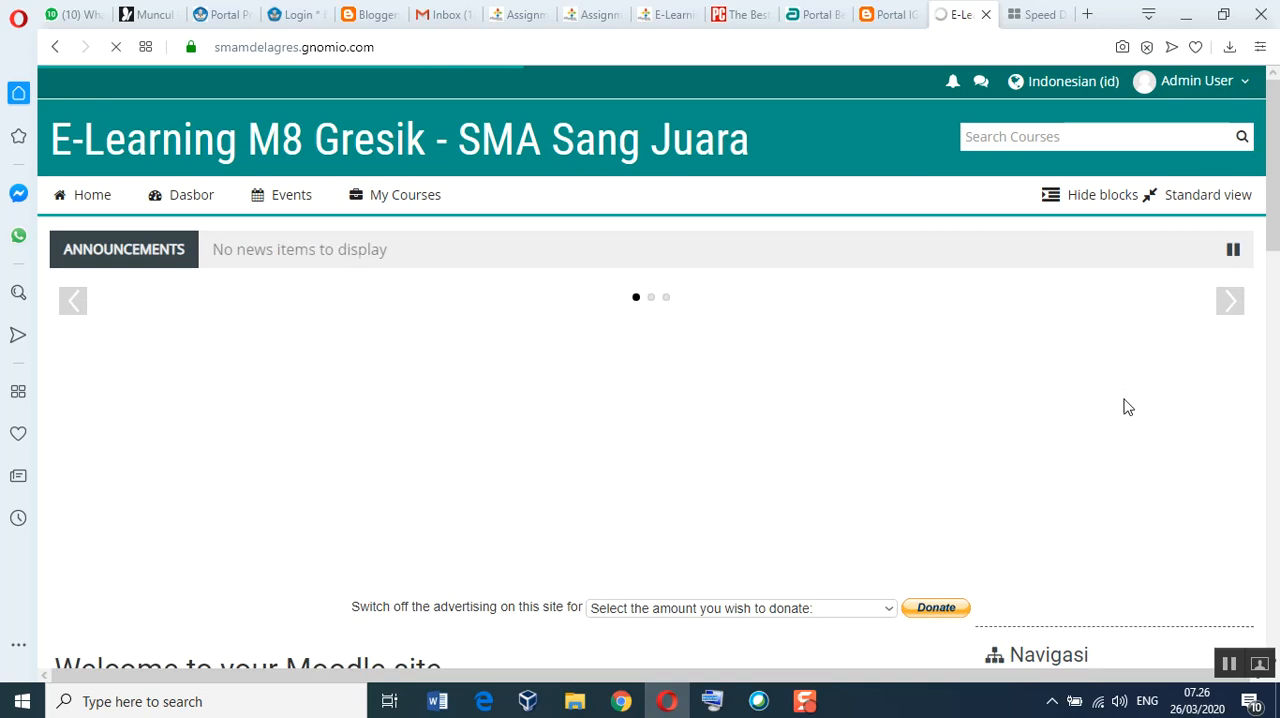
scroll(1135, 450, "down", 3)
scroll(1133, 487, "down", 10)
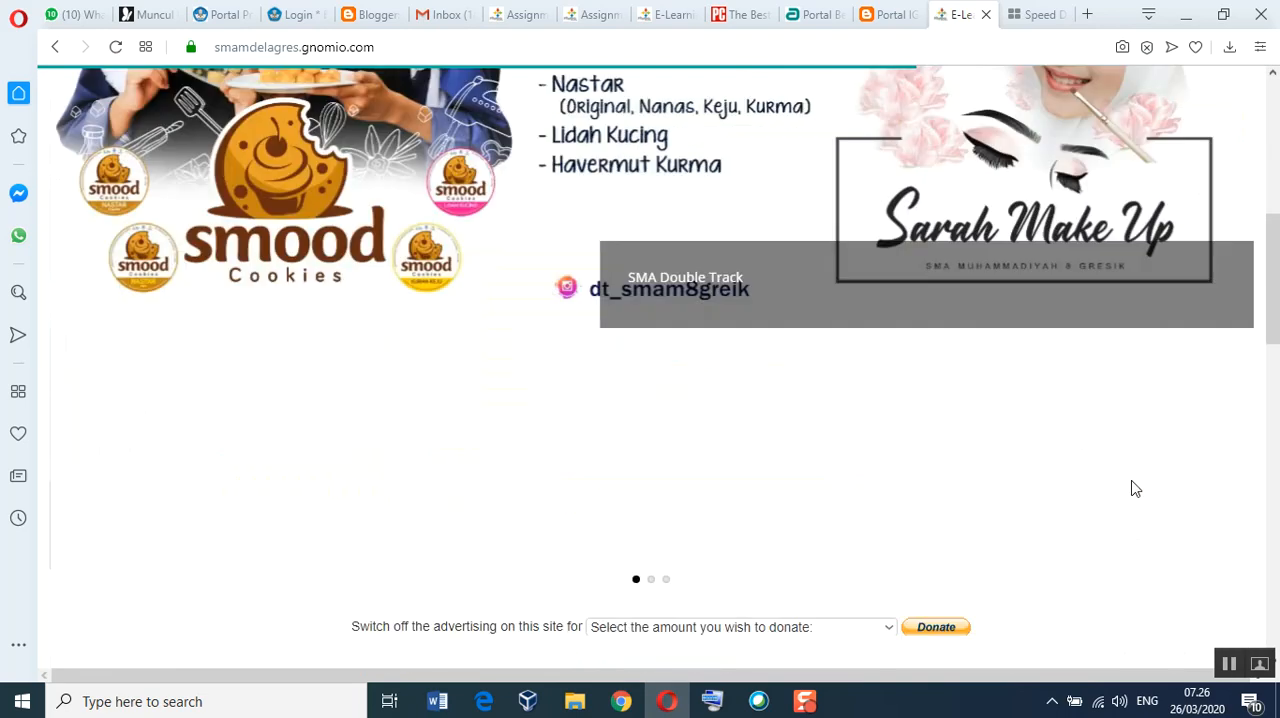
scroll(1135, 487, "down", 3)
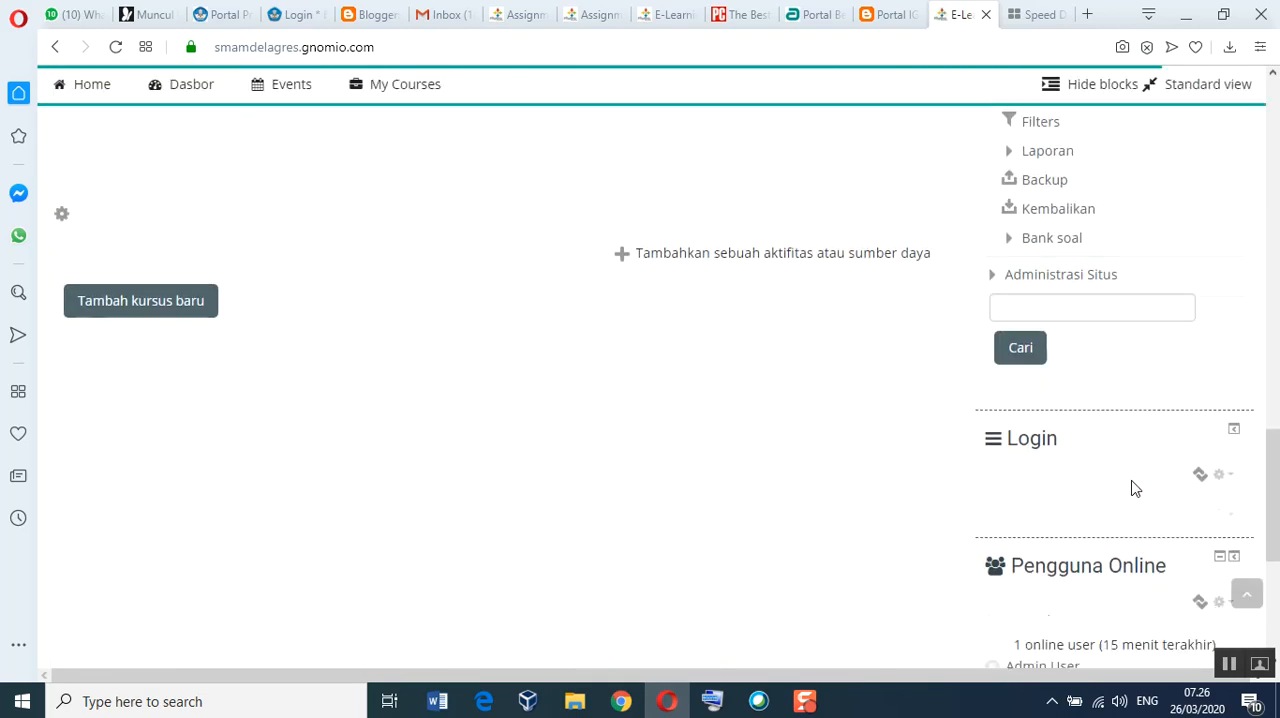
scroll(1117, 560, "down", 2)
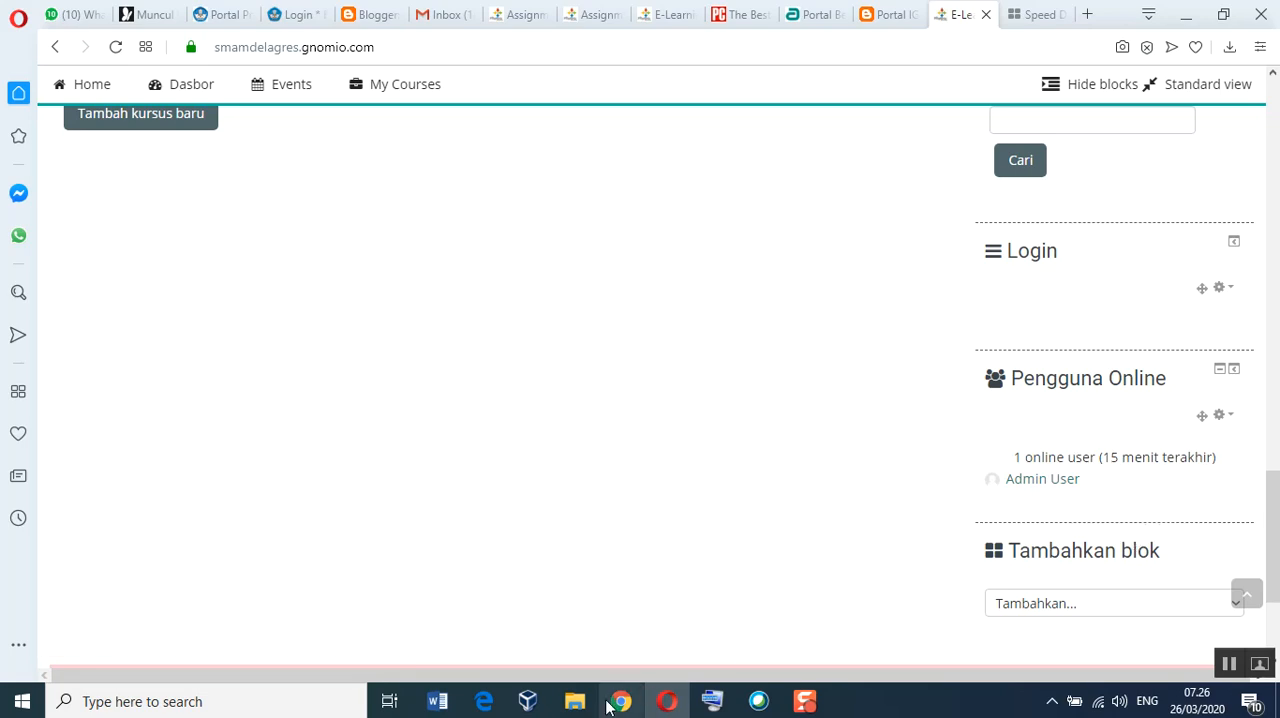
Step: Switch to File Explorer, view the hari1-3 image of online users in the UAM folder, then close the image and minimise the folder window
left_click(575, 701)
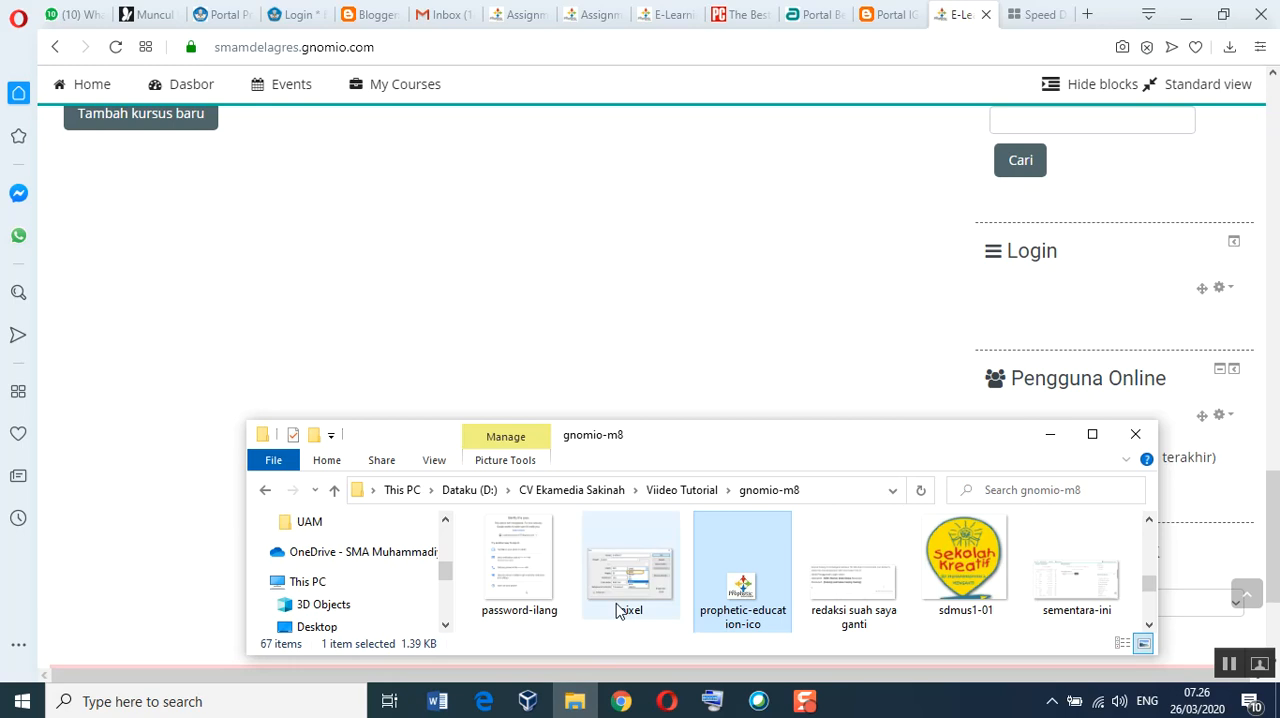
double_click(737, 421)
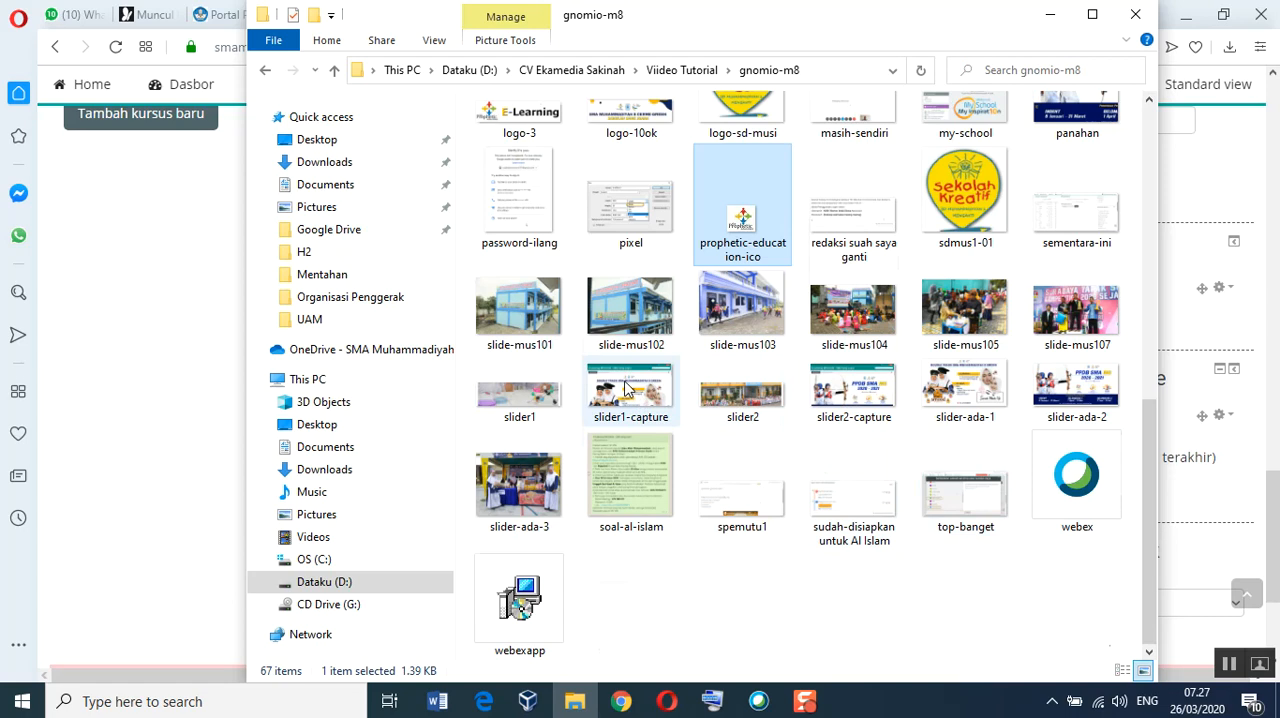
scroll(625, 388, "up", 5)
scroll(660, 438, "up", 1)
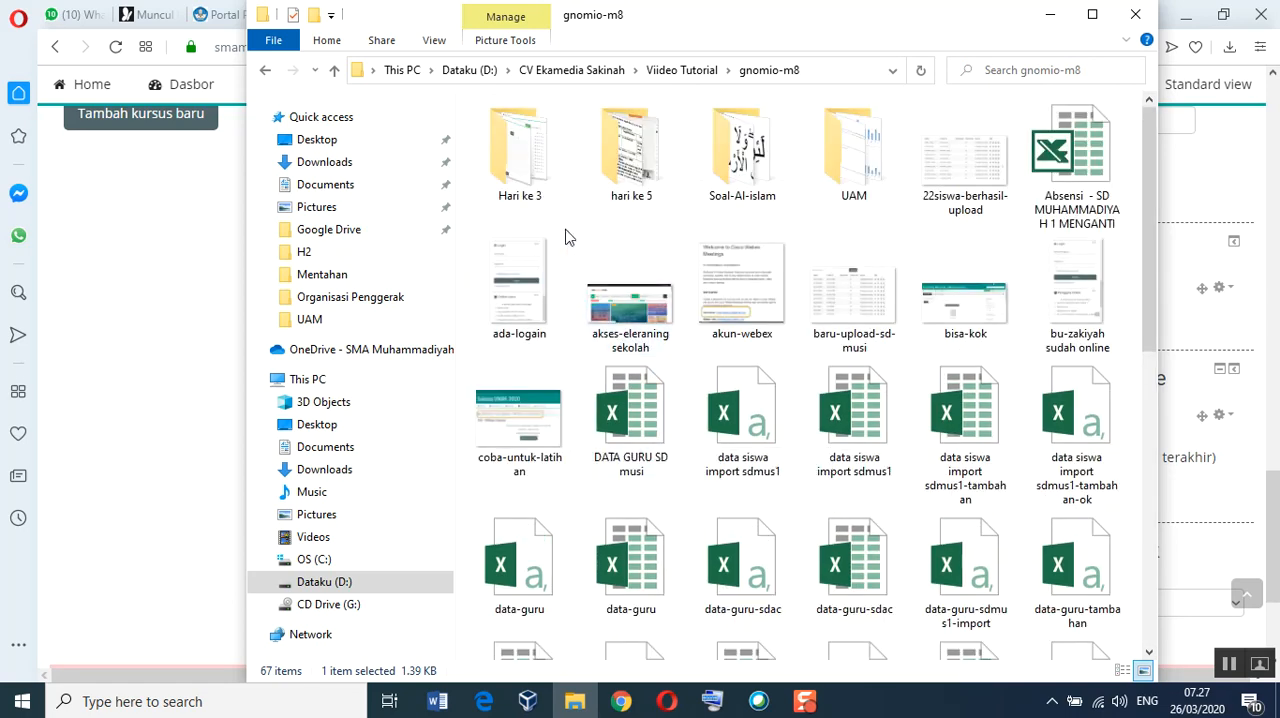
double_click(868, 172)
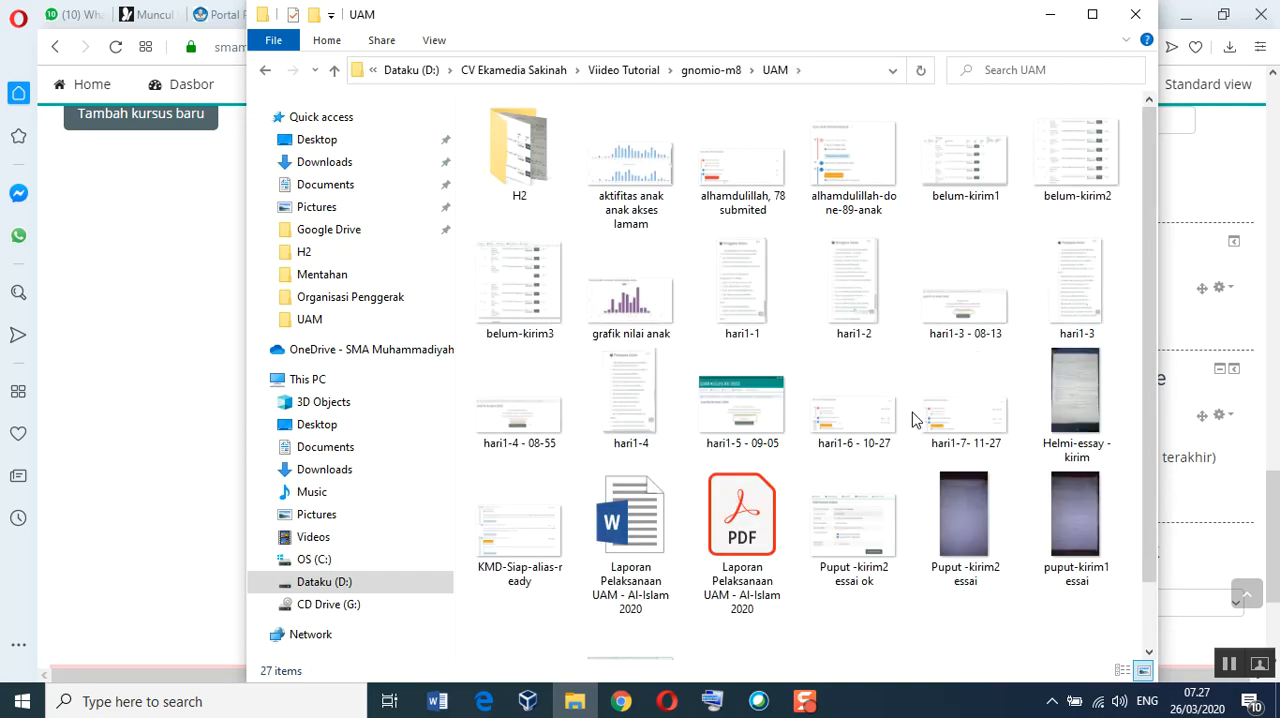
left_click(1071, 317)
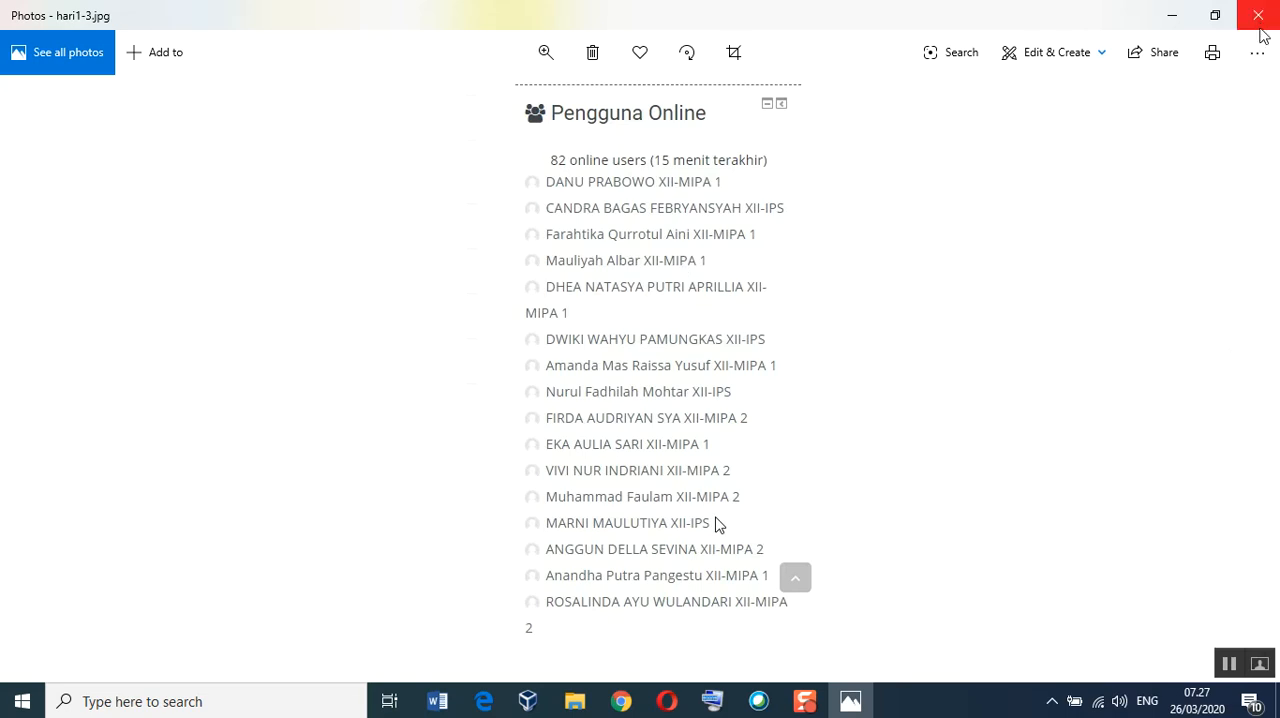
left_click(1261, 26)
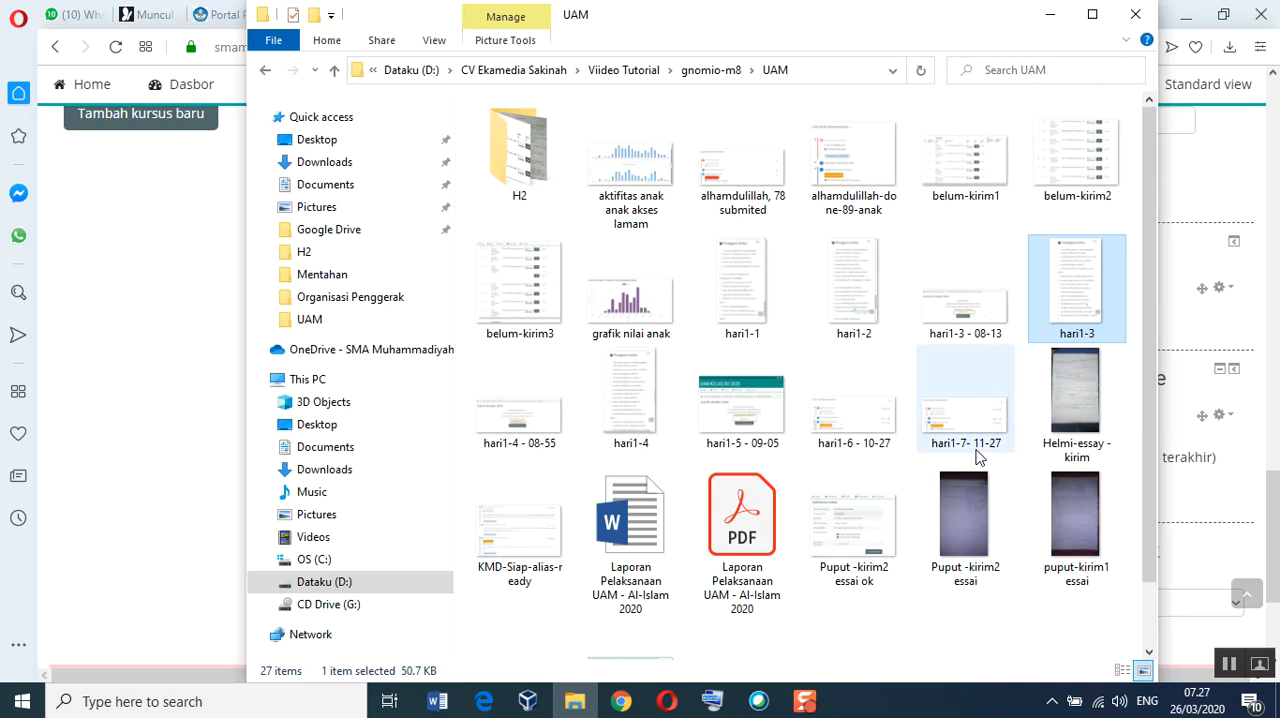
left_click(1049, 14)
Step: Switch to Chrome, reload the logged-out front page and examine its Login and Pengguna Online blocks
left_click(621, 701)
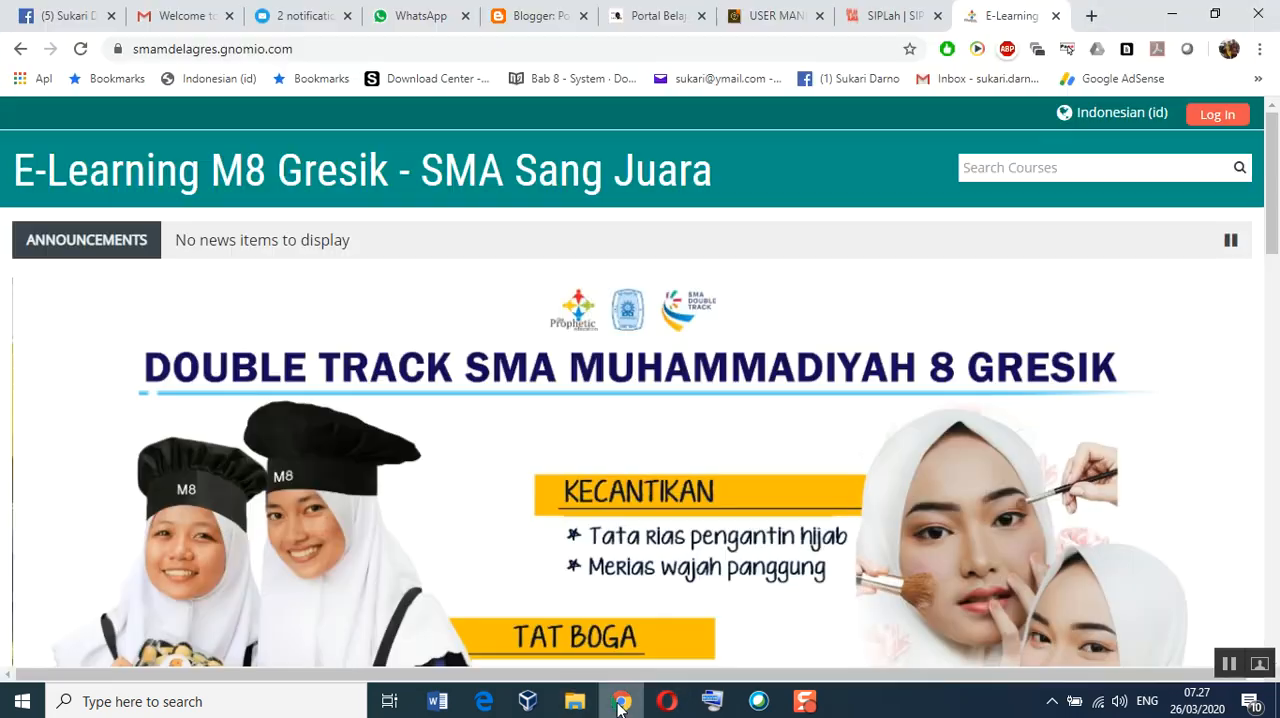
scroll(924, 474, "down", 5)
scroll(924, 474, "down", 5)
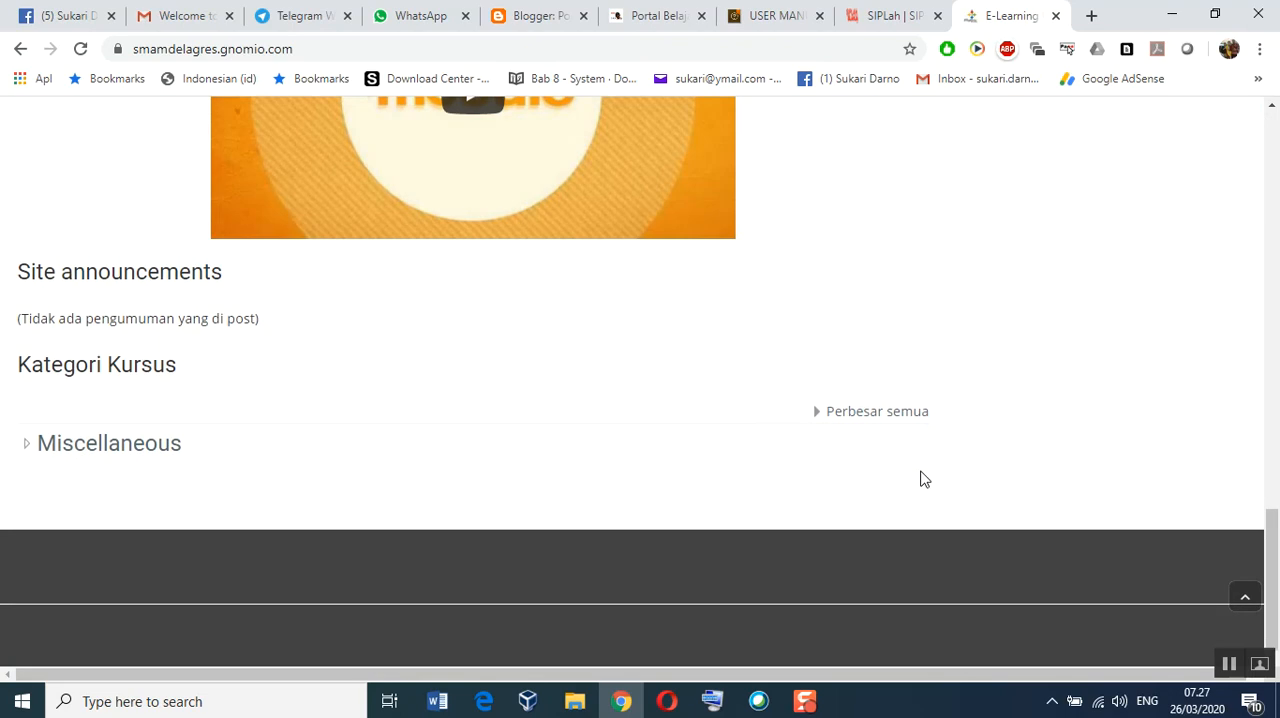
scroll(1100, 288, "up", 10)
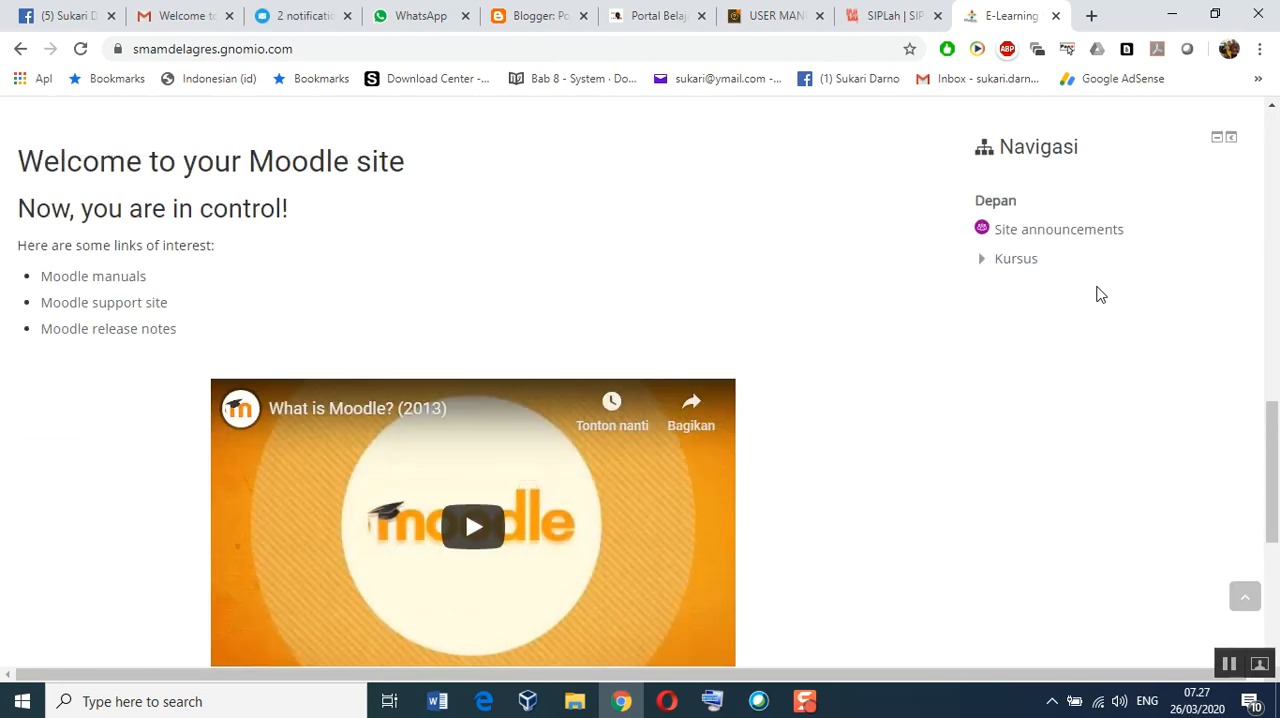
left_click(80, 48)
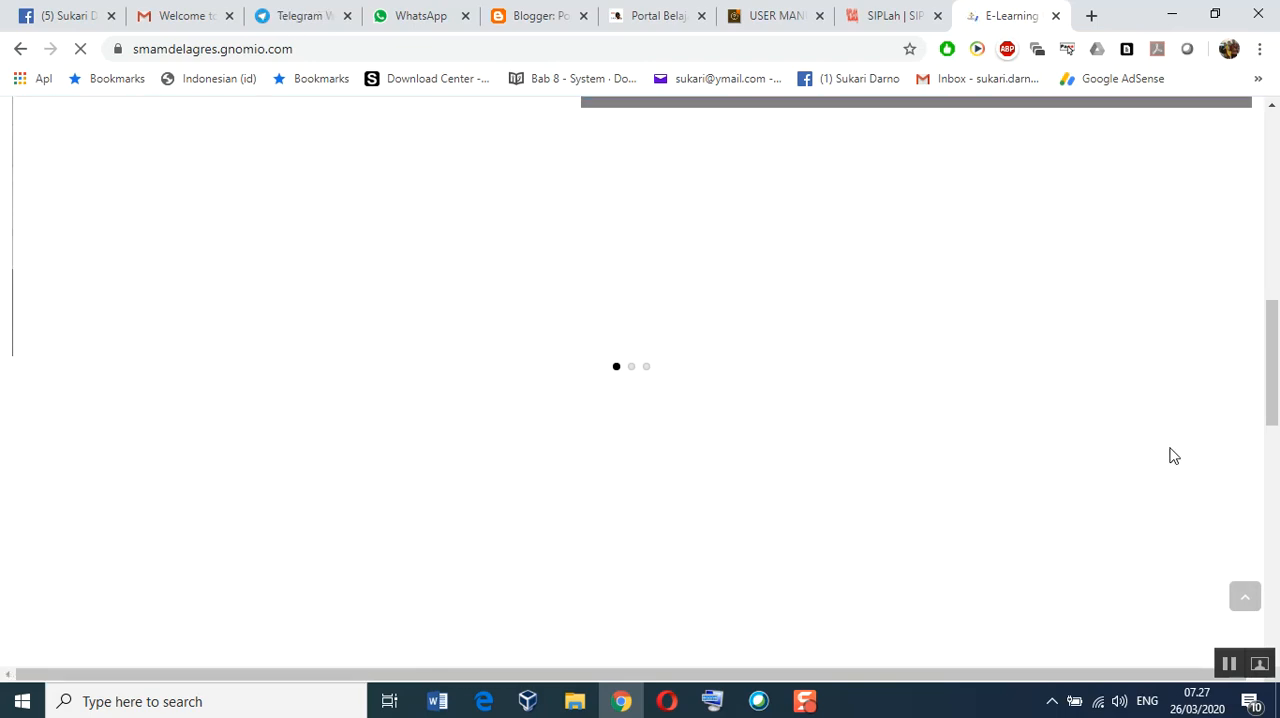
scroll(1173, 456, "down", 9)
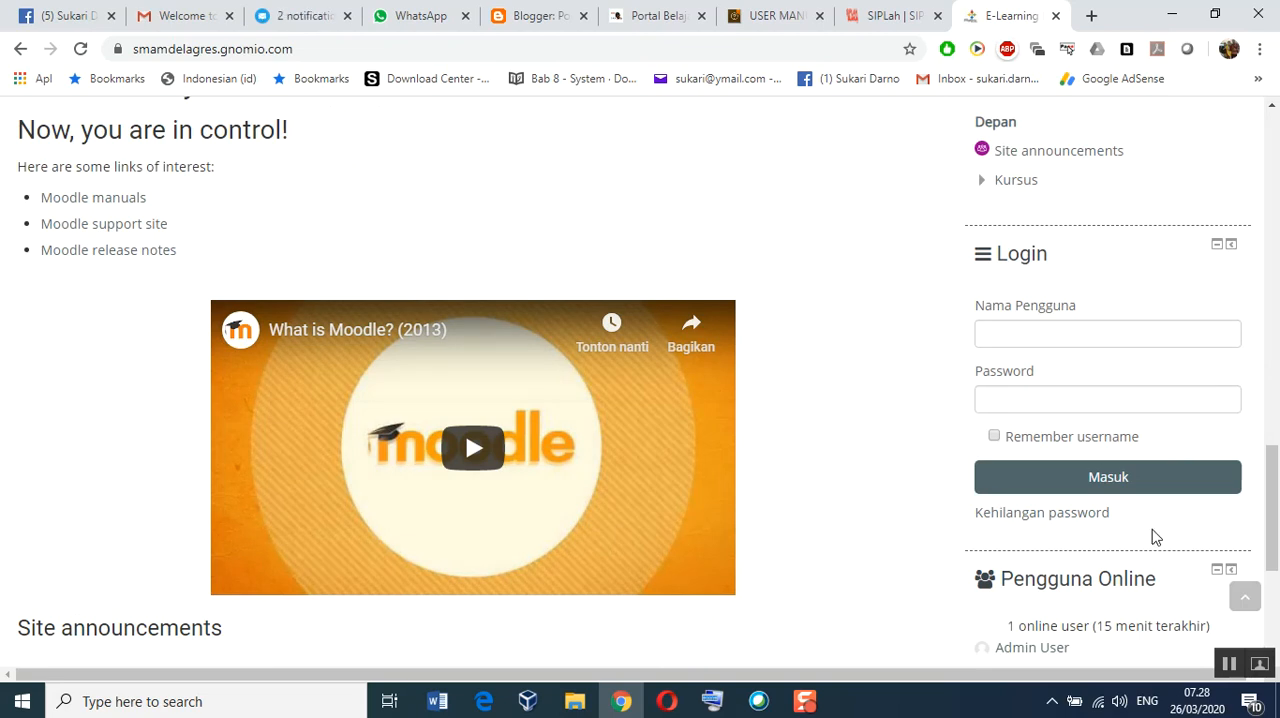
scroll(1155, 537, "down", 1)
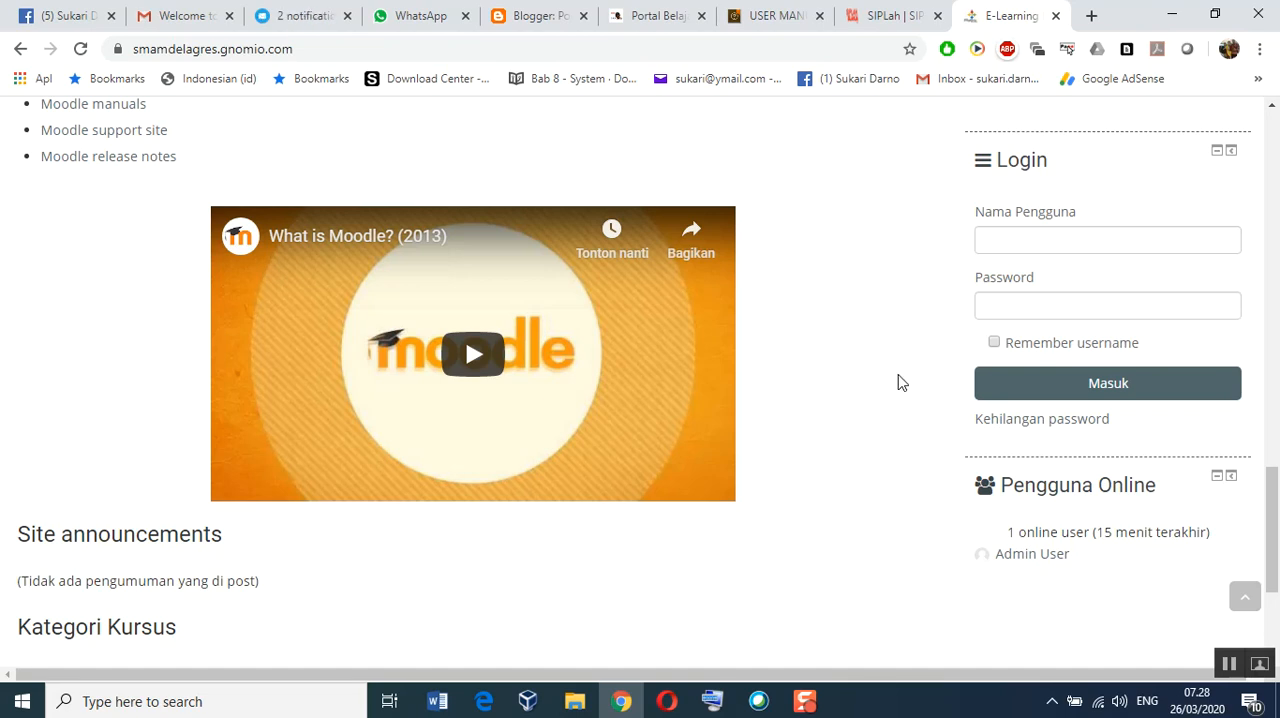
scroll(898, 383, "up", 10)
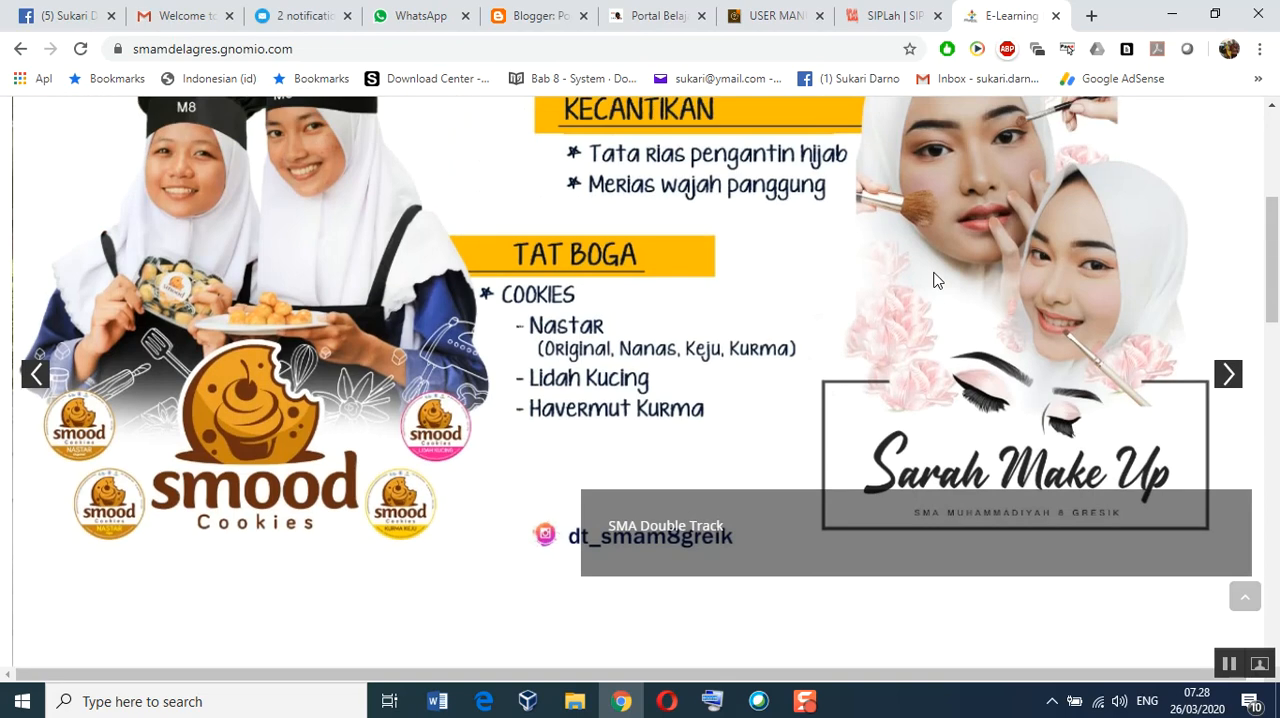
scroll(900, 250, "up", 5)
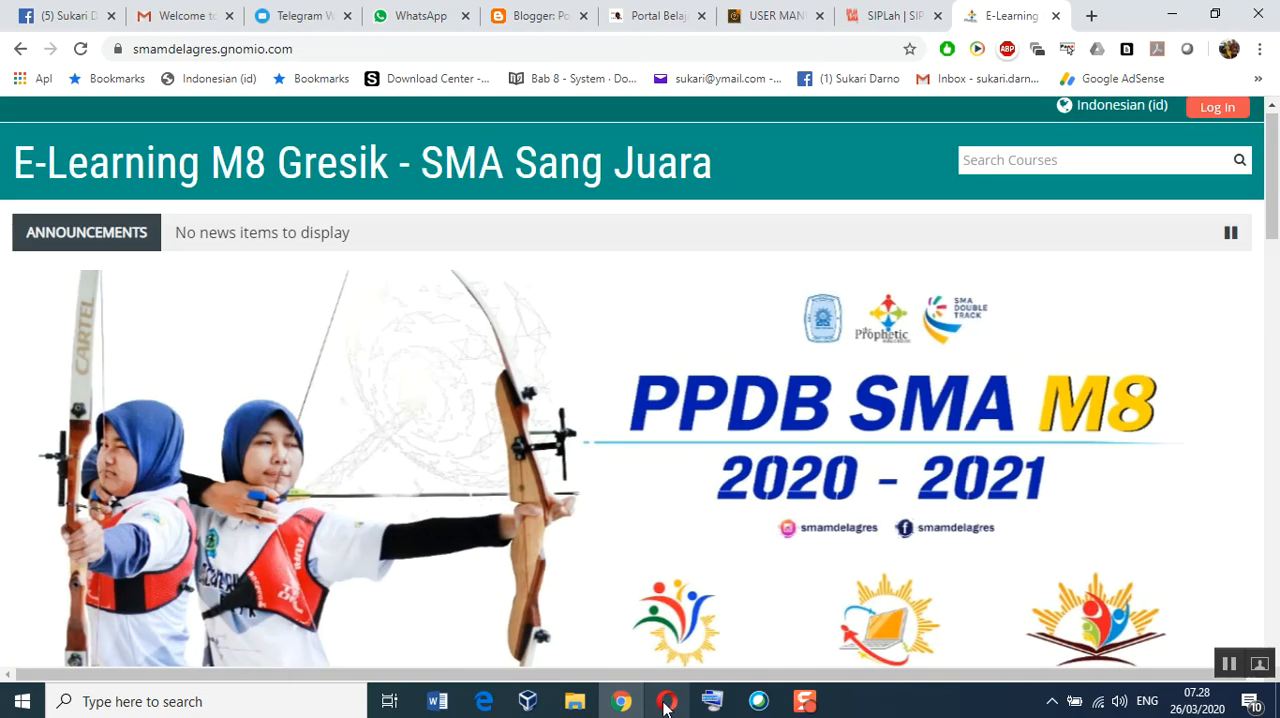
Step: Switch to Opera and expand the Plugins category under Administrasi Situs in the Administrasi block
left_click(665, 703)
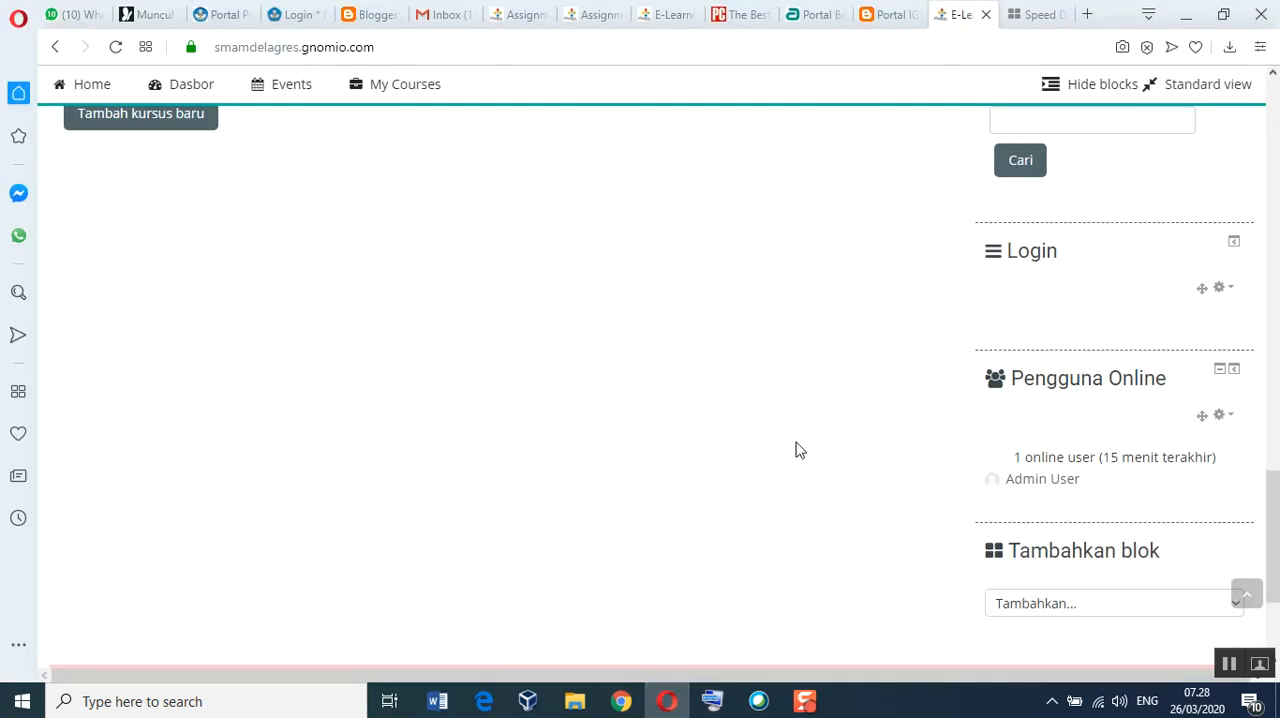
scroll(893, 467, "up", 3)
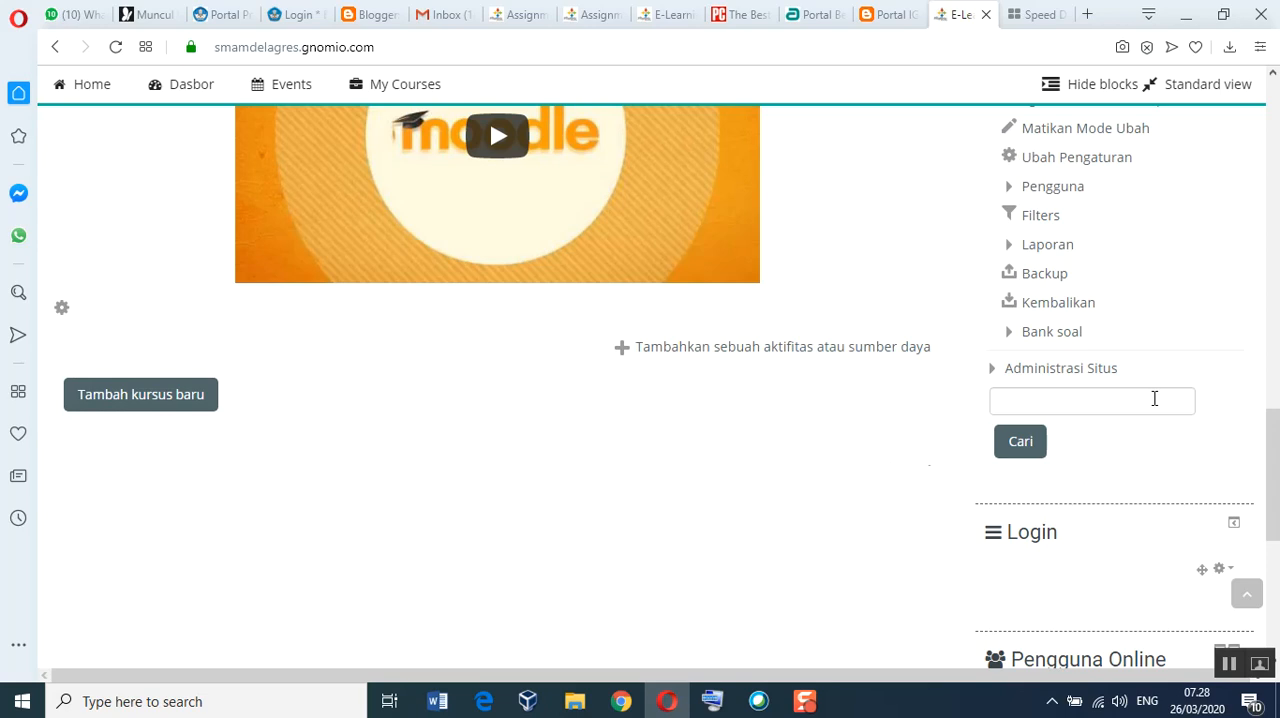
left_click(1068, 370)
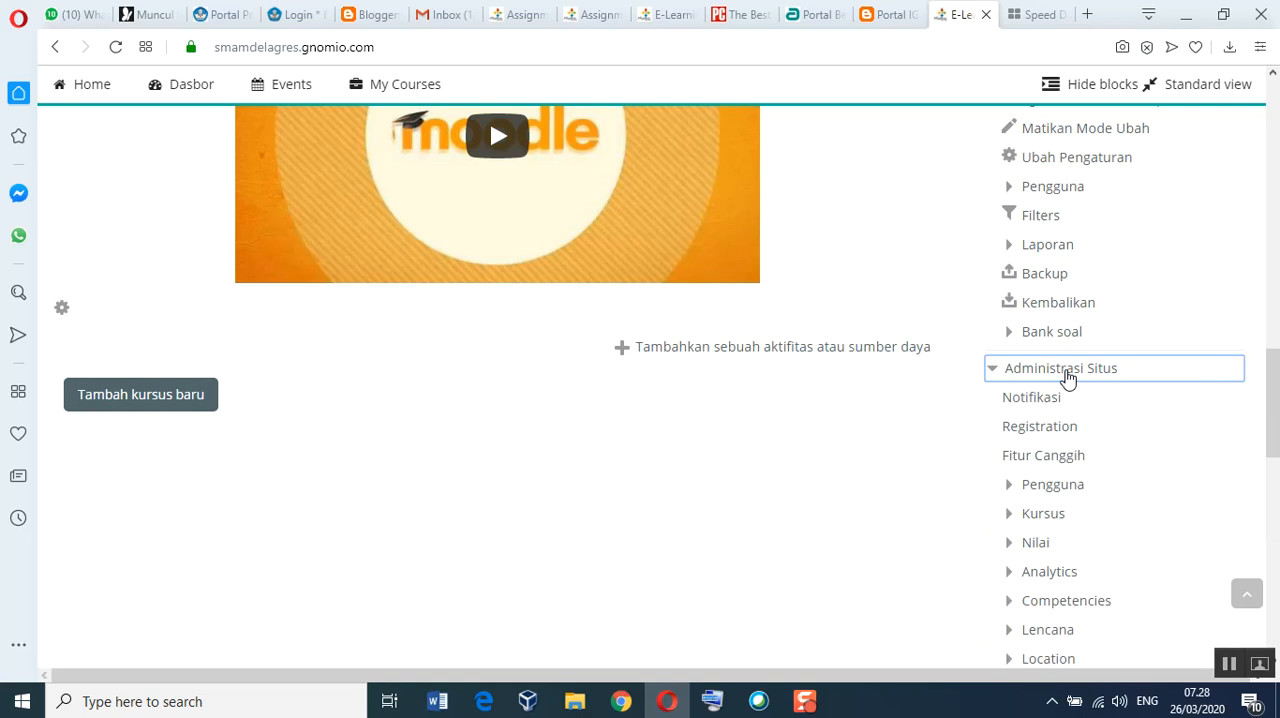
scroll(1106, 512, "down", 2)
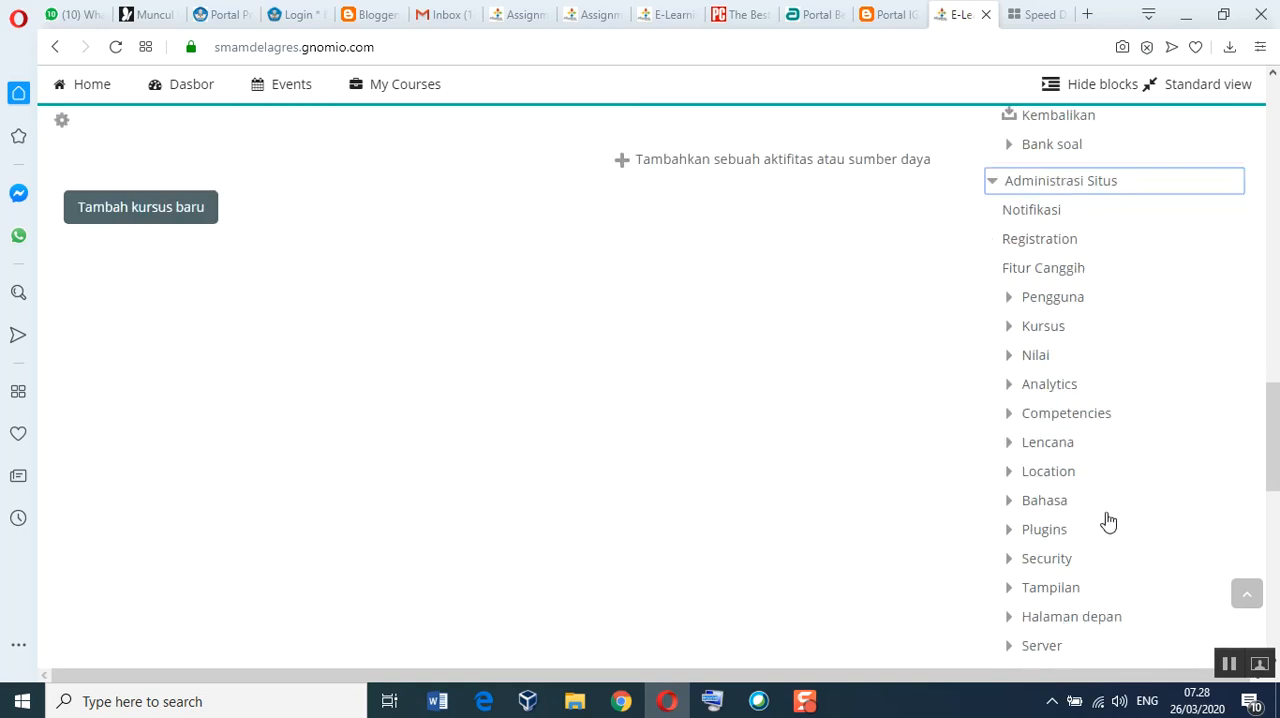
scroll(1110, 540, "down", 2)
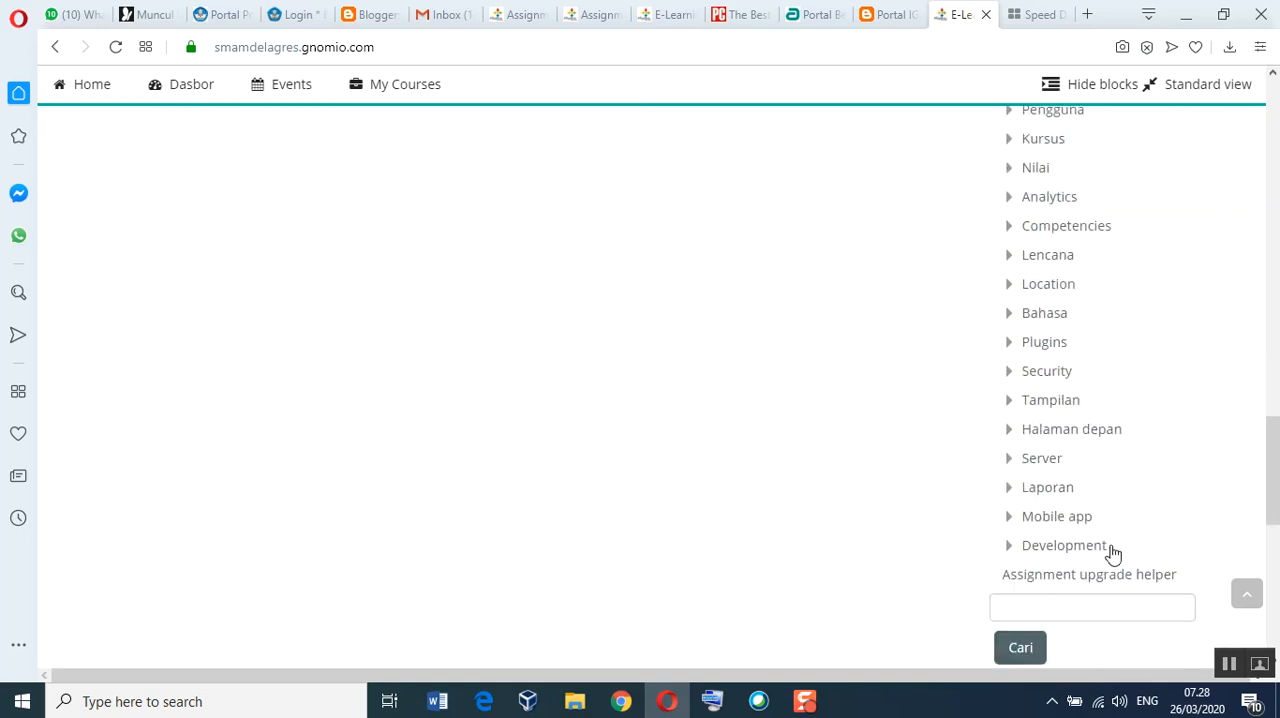
left_click(1013, 350)
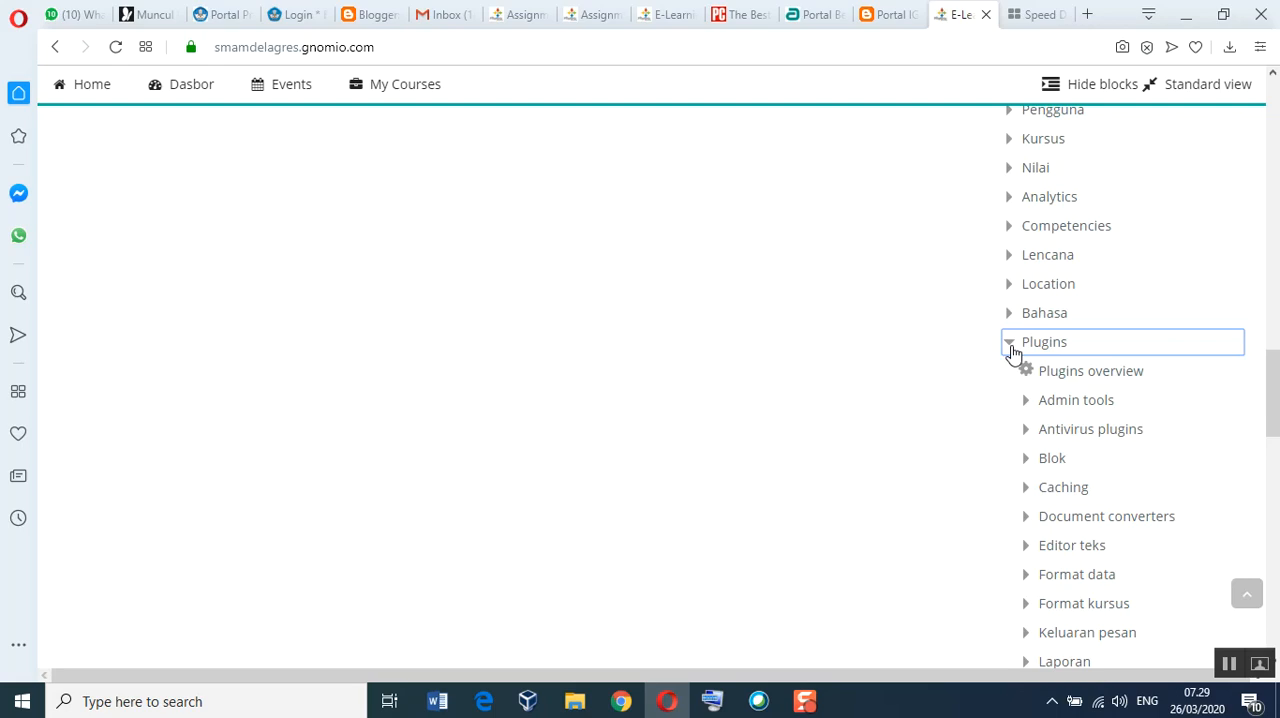
Step: Expand the Pendaftaran category under Plugins and look through its enrolment settings entries
scroll(1195, 570, "down", 2)
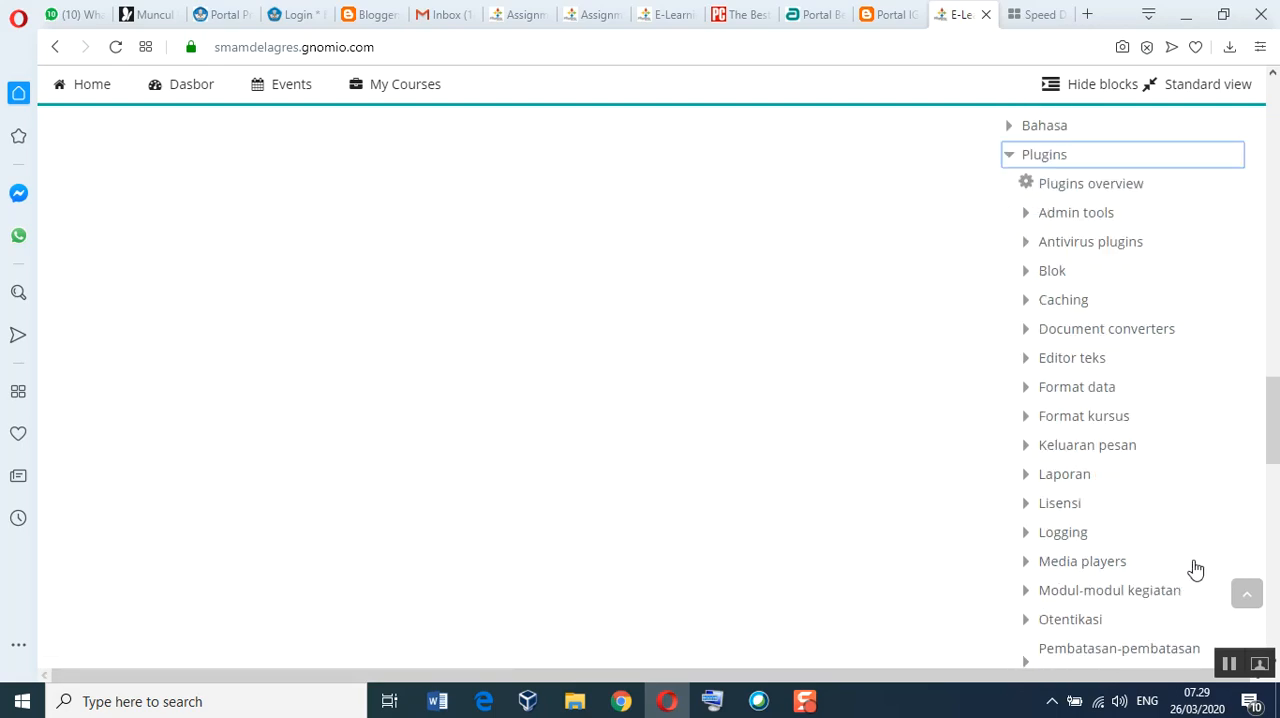
scroll(1194, 569, "down", 1)
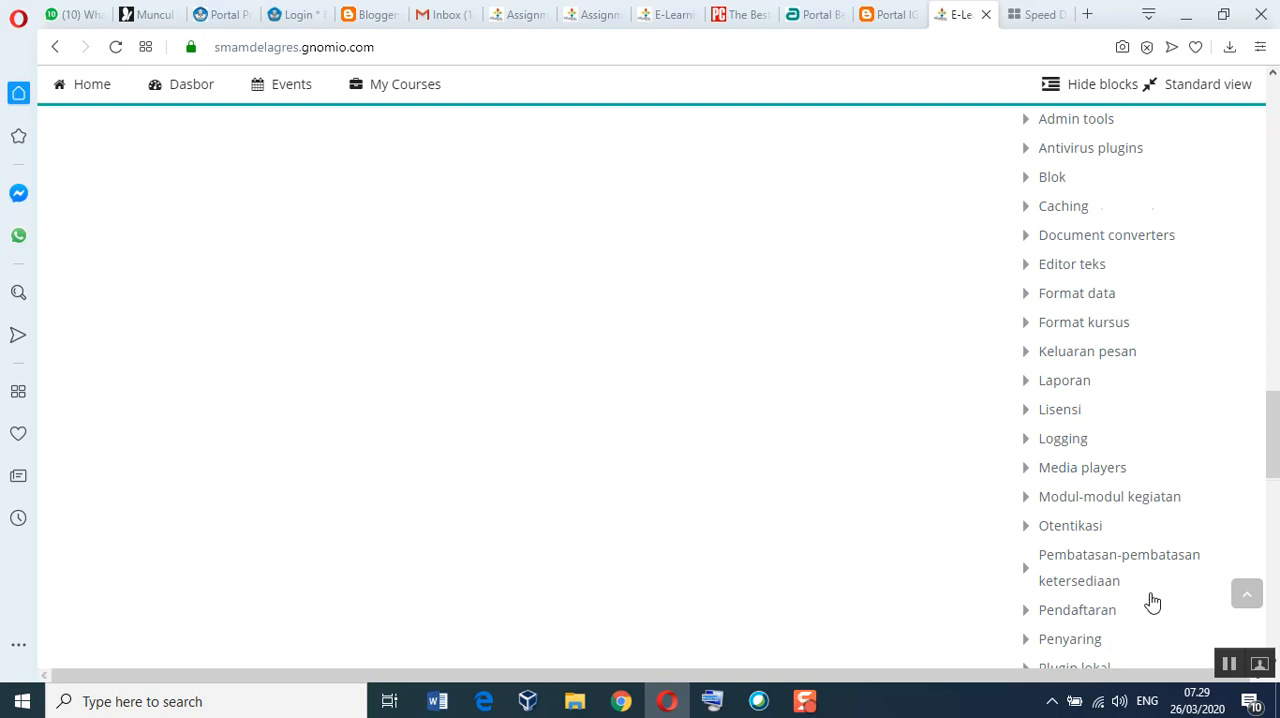
scroll(1152, 601, "down", 1)
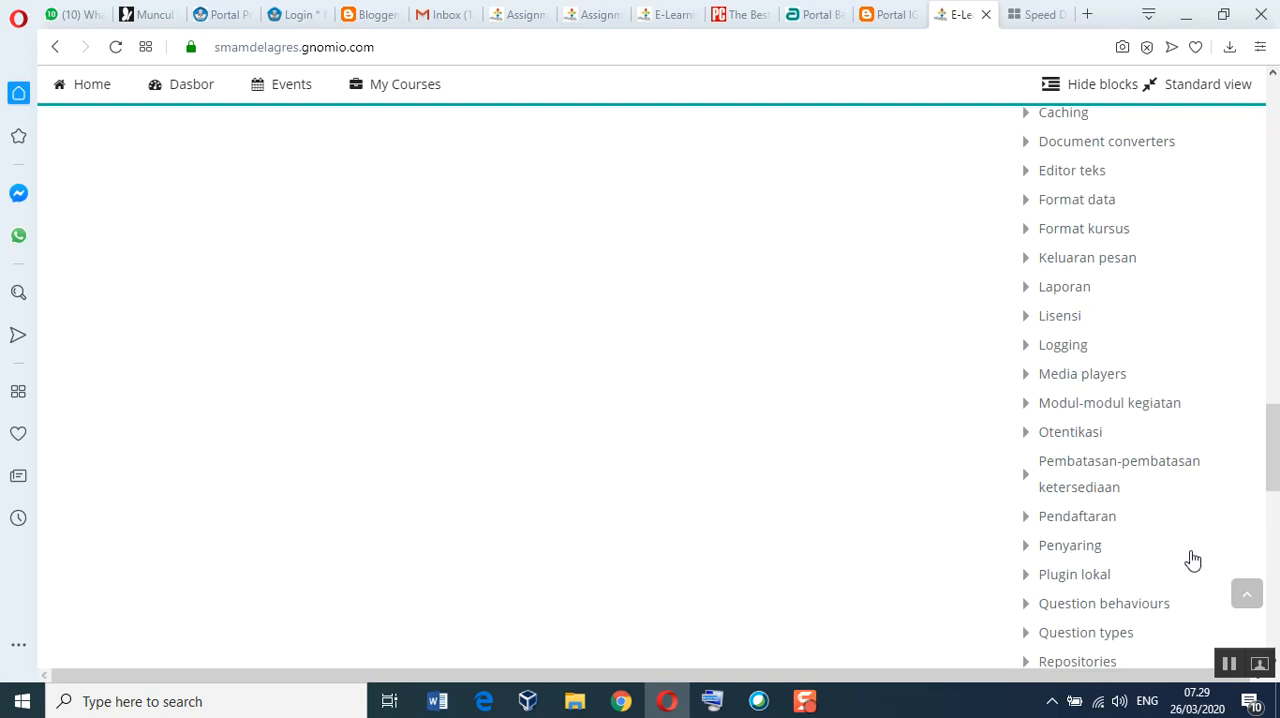
left_click(1030, 522)
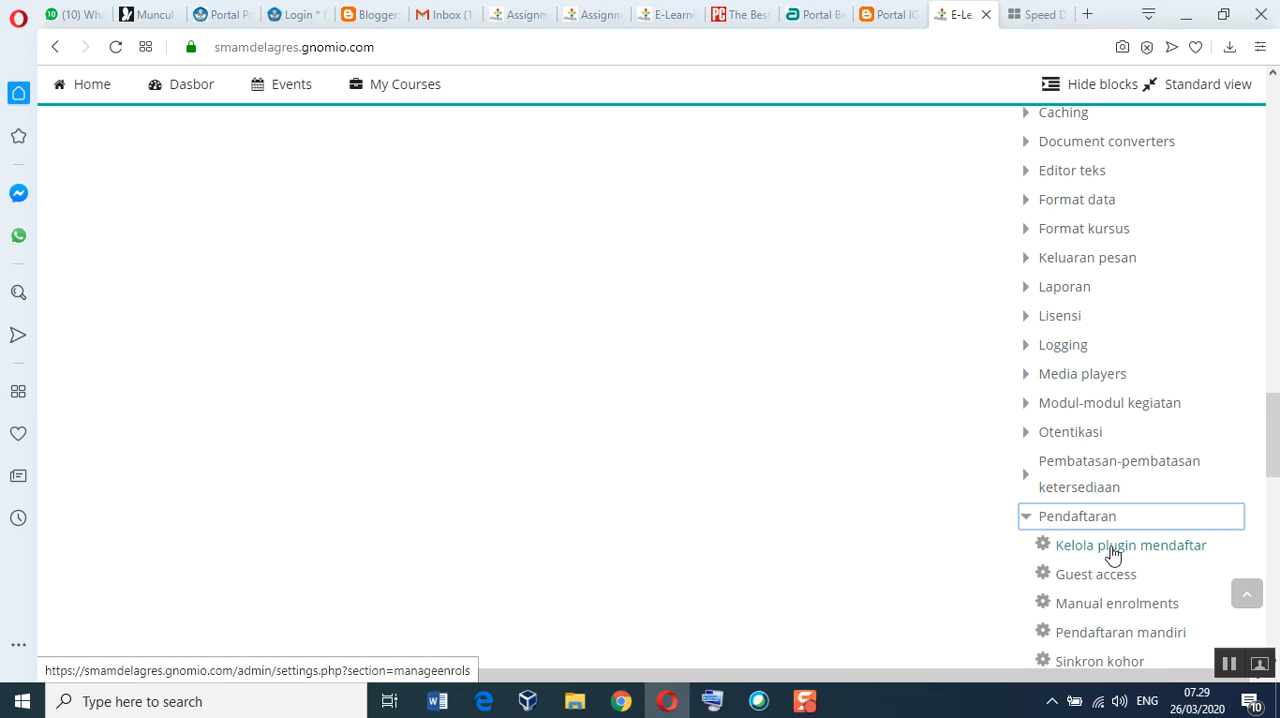
scroll(1168, 568, "down", 1)
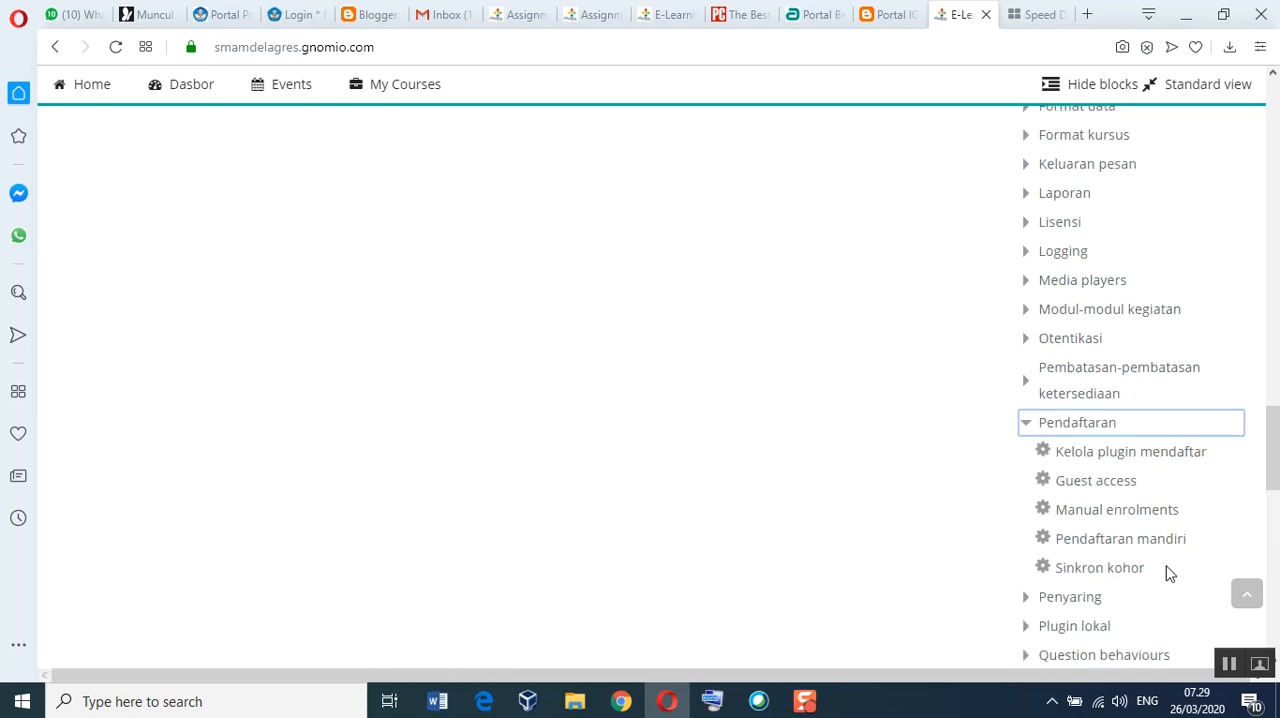
Step: Open the Penyaring plugin category and look through its filter and MathJax settings
left_click(1076, 598)
scroll(1162, 578, "down", 2)
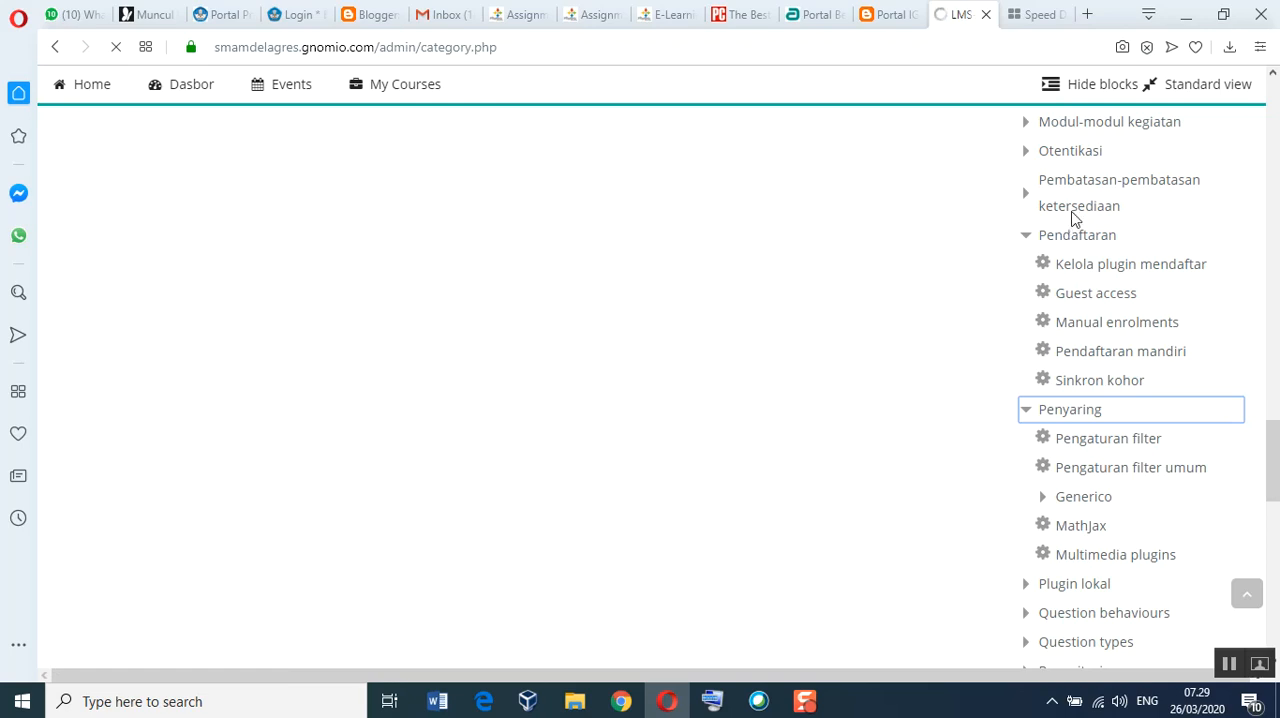
scroll(1080, 398, "down", 5)
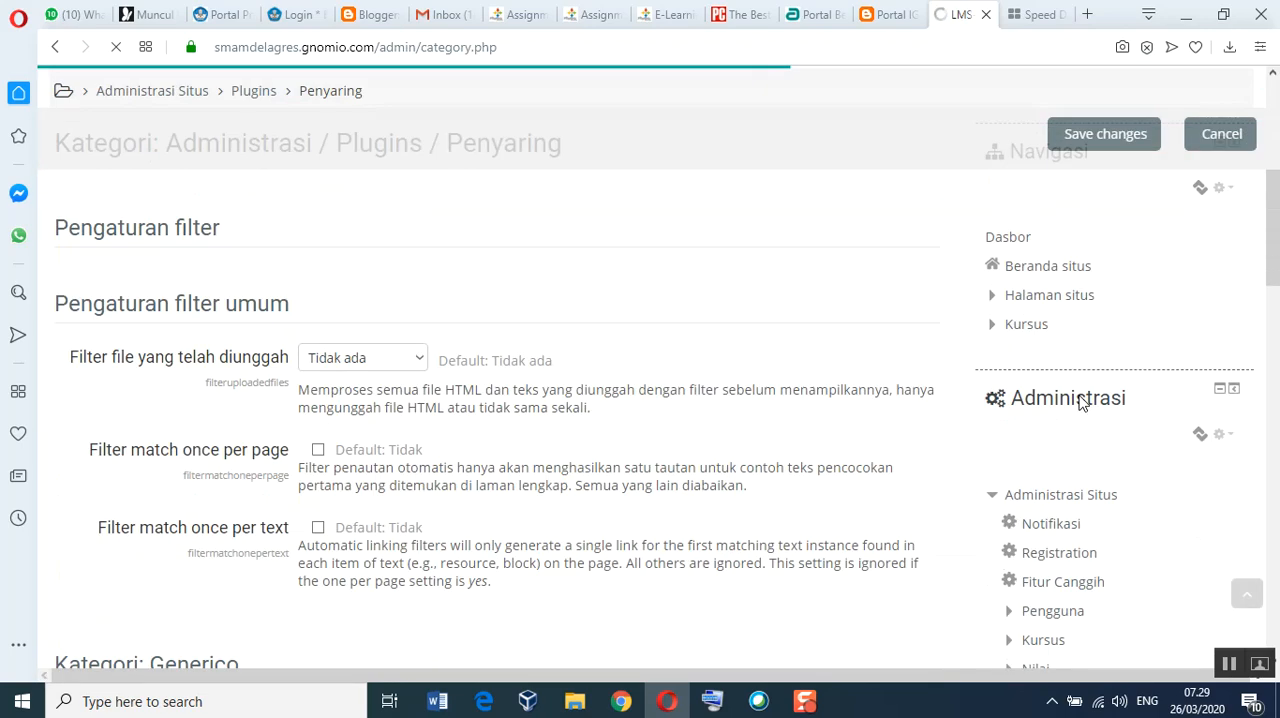
scroll(986, 400, "down", 6)
scroll(594, 400, "down", 2)
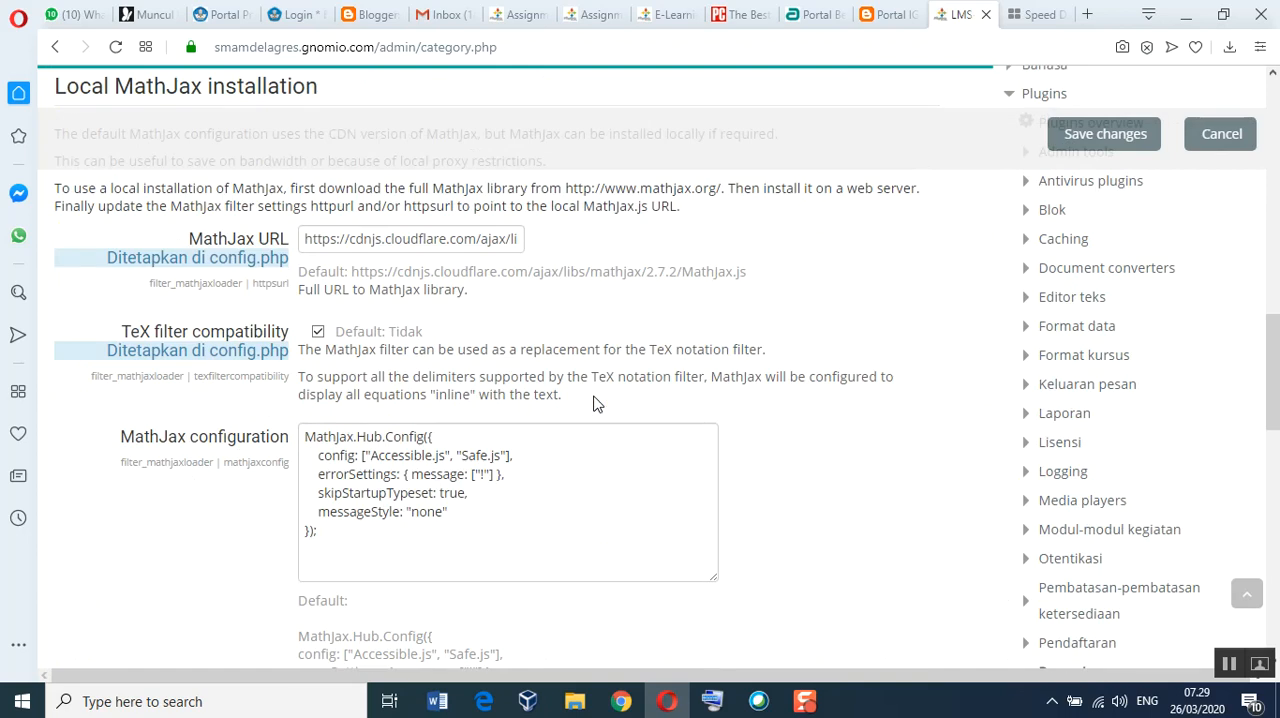
scroll(854, 400, "up", 5)
Step: Open the Pembatasan-pembatasan ketersediaan category under Plugins and check its Manage restrictions page
scroll(1212, 490, "down", 3)
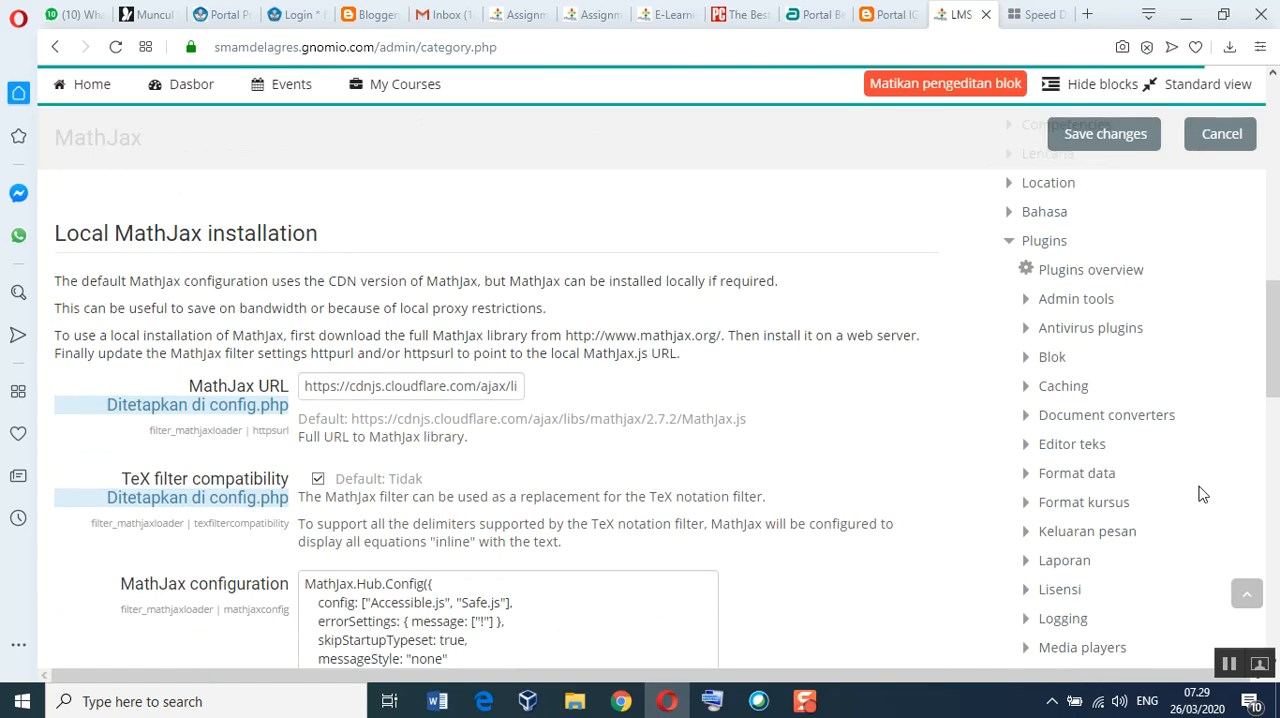
scroll(1205, 494, "down", 3)
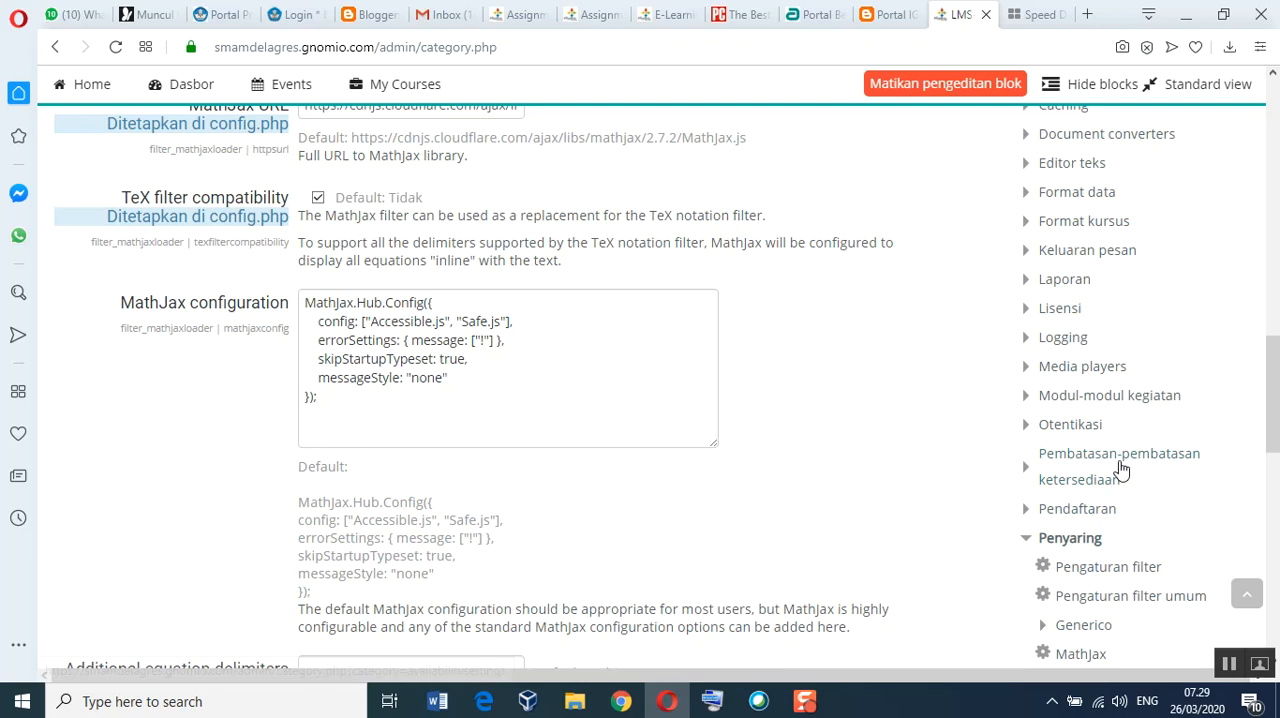
left_click(1080, 467)
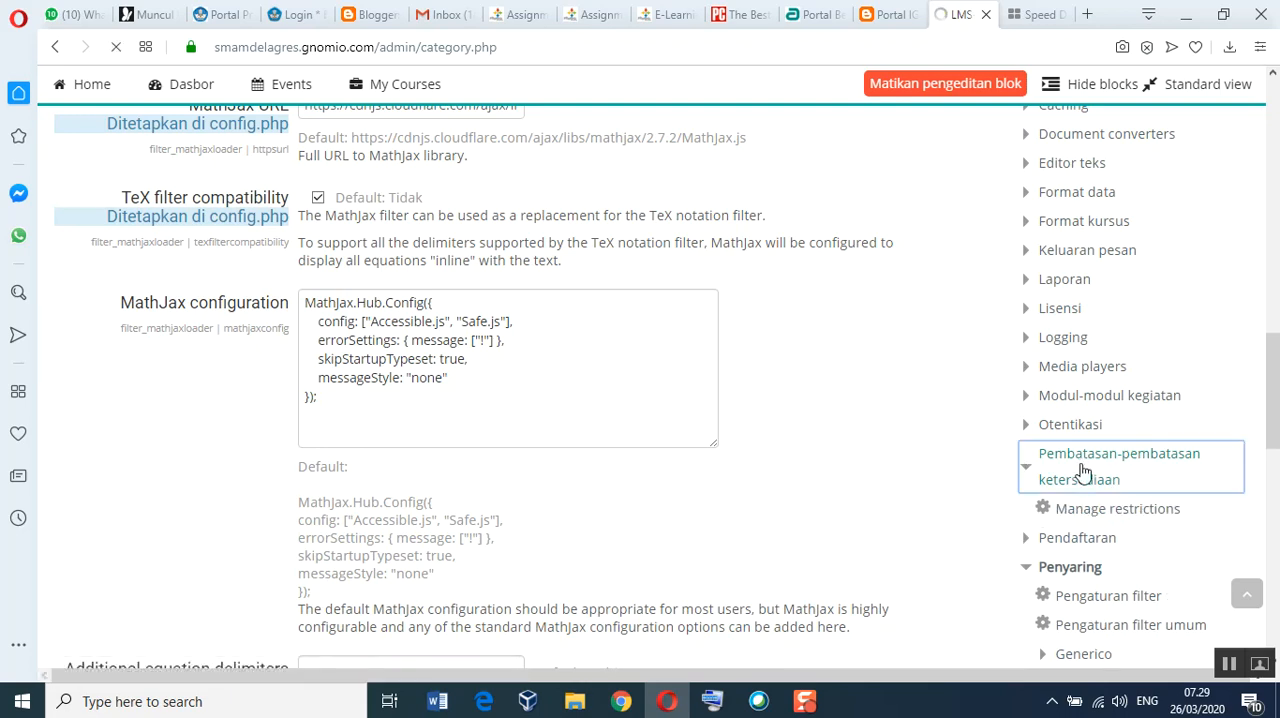
scroll(852, 556, "down", 1)
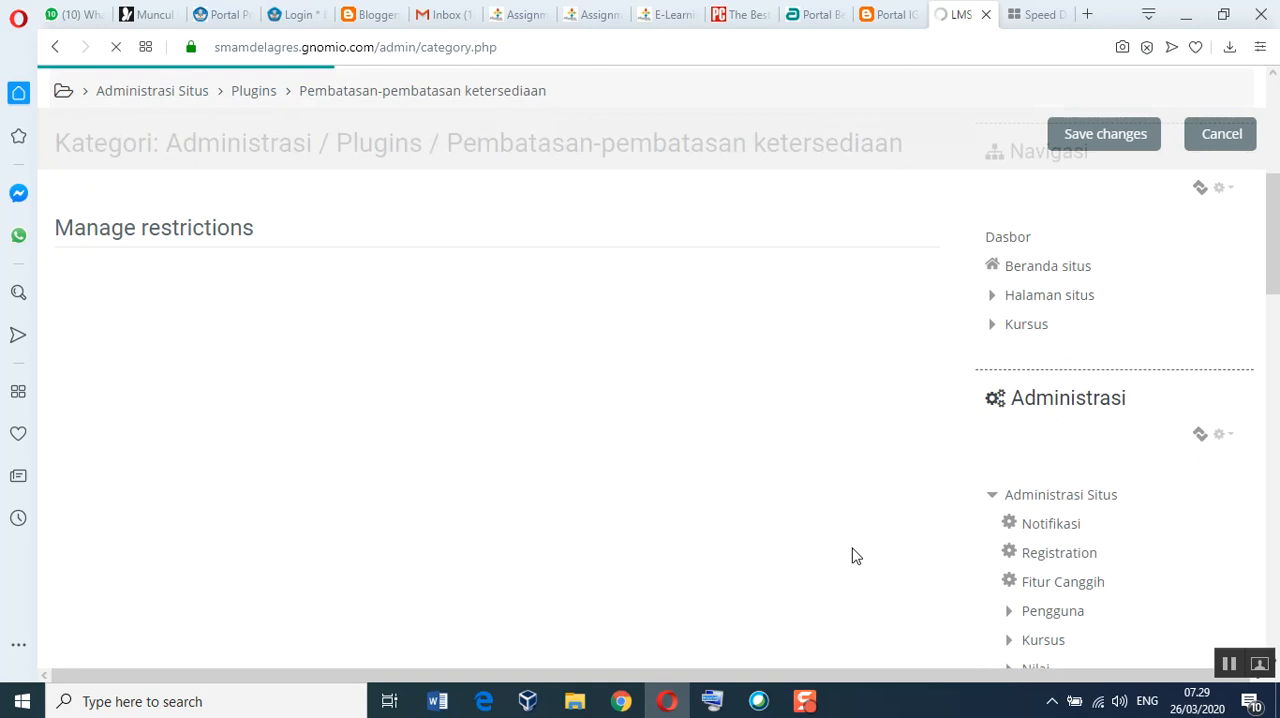
scroll(729, 523, "down", 5)
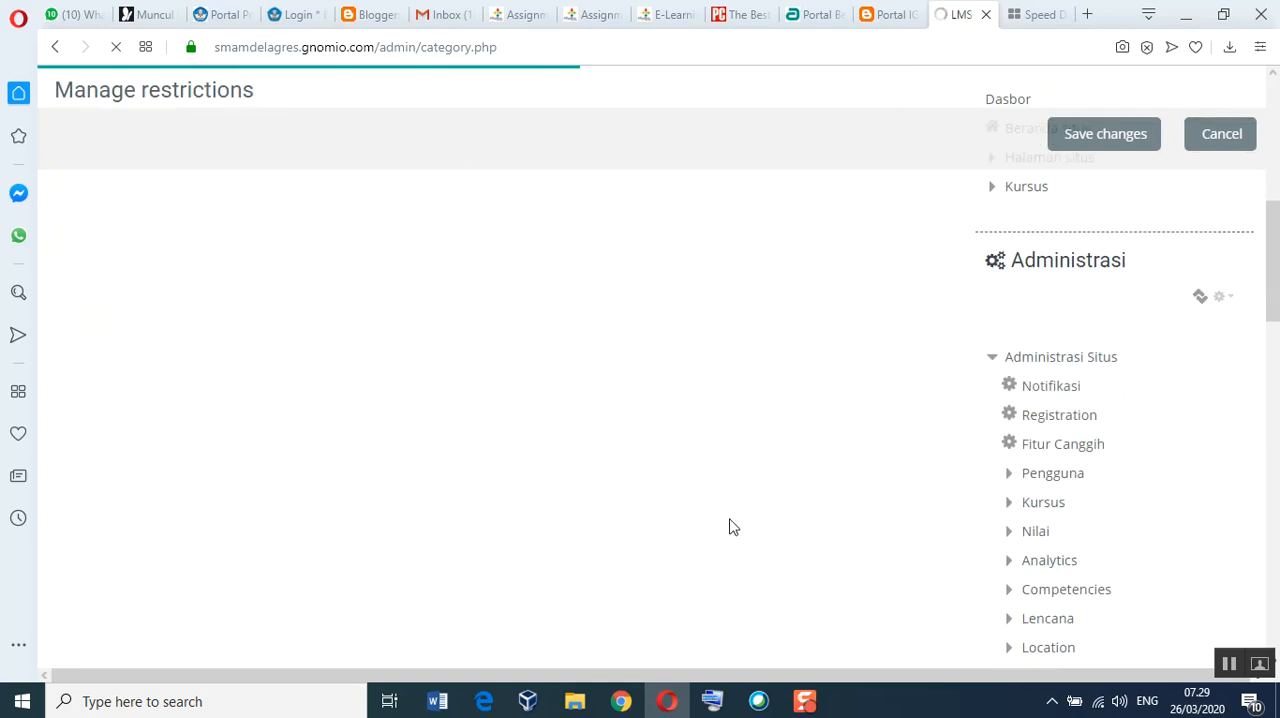
scroll(724, 516, "down", 4)
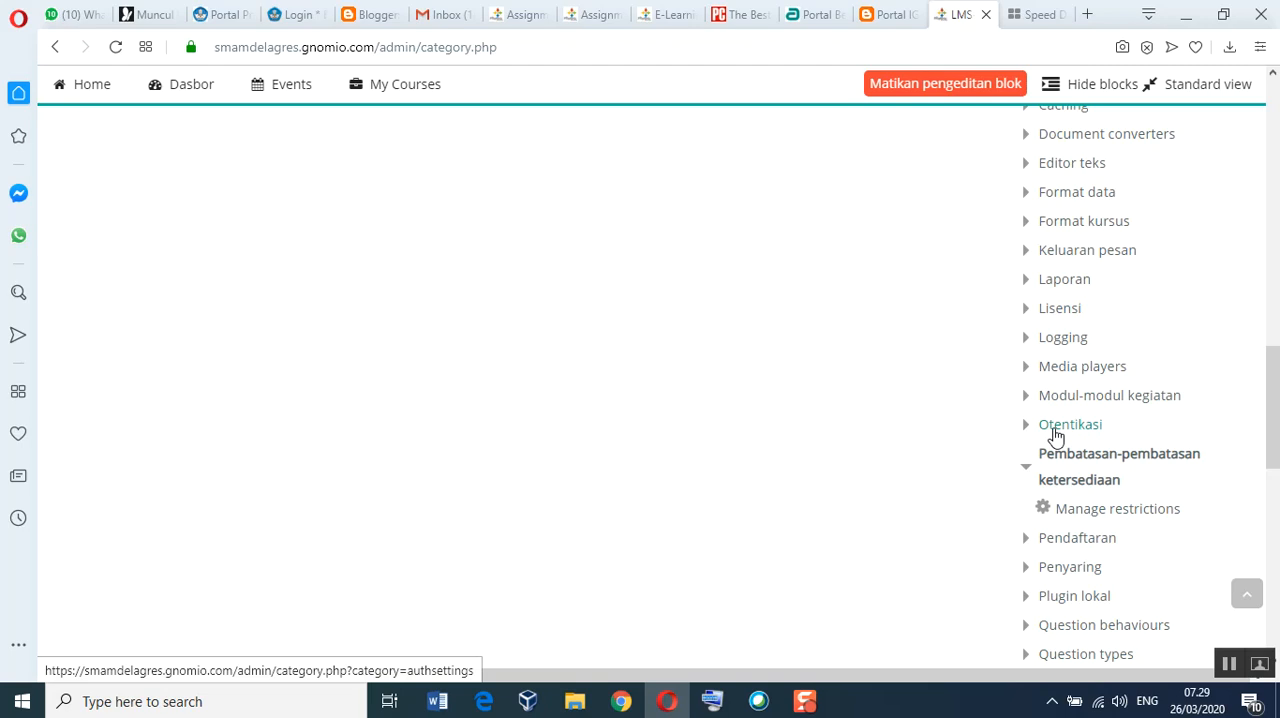
scroll(623, 415, "up", 6)
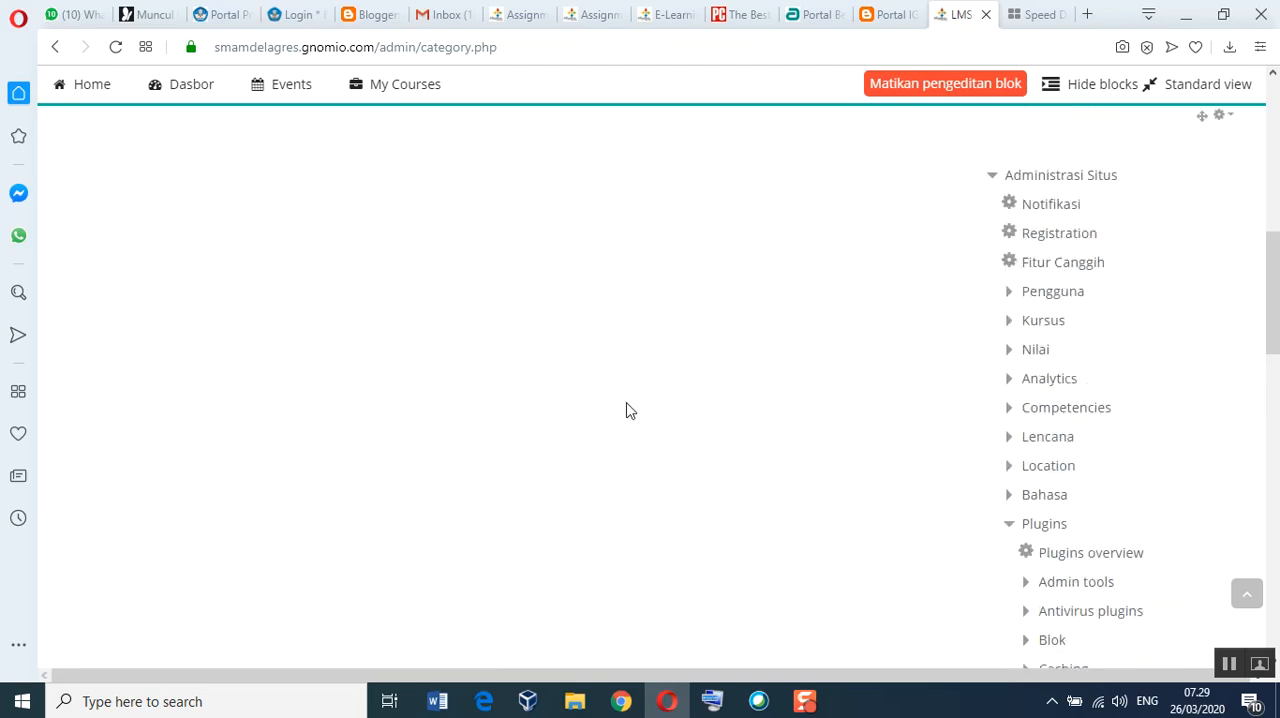
scroll(626, 410, "up", 2)
Step: Expand the Otentikasi category under Plugins and open Pengaturan otentikasi
scroll(897, 477, "down", 6)
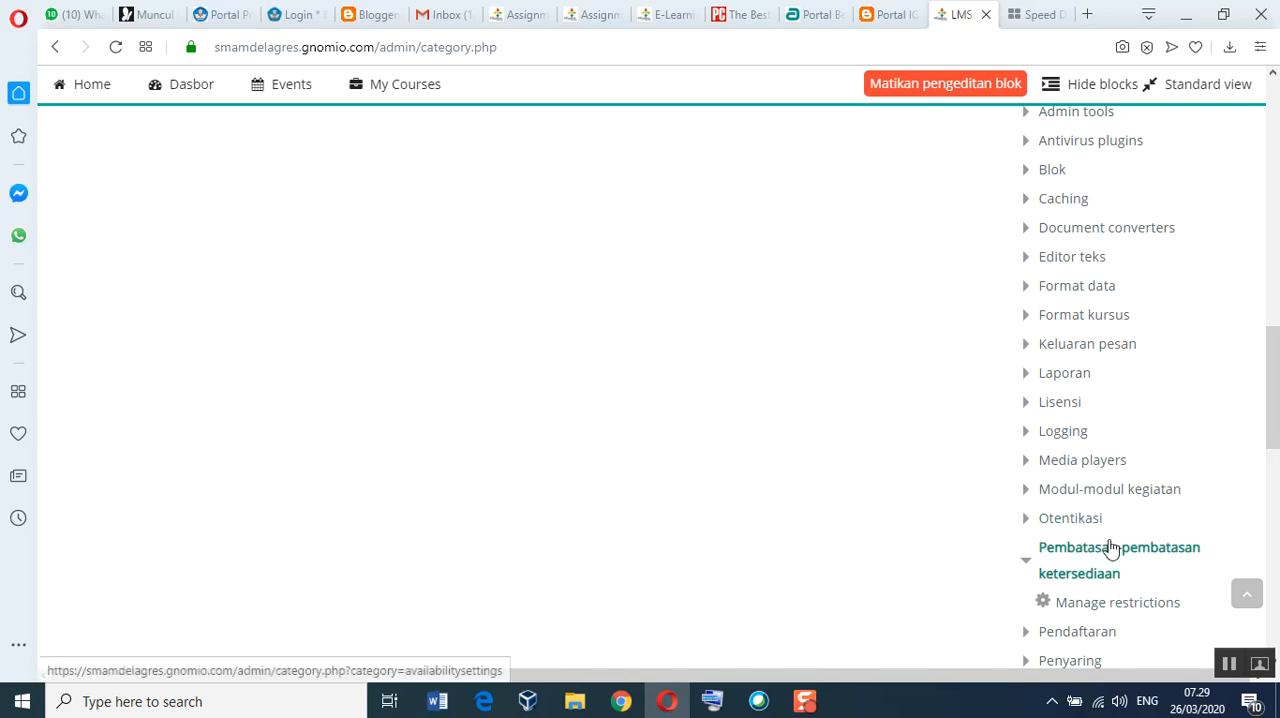
scroll(1157, 601, "down", 2)
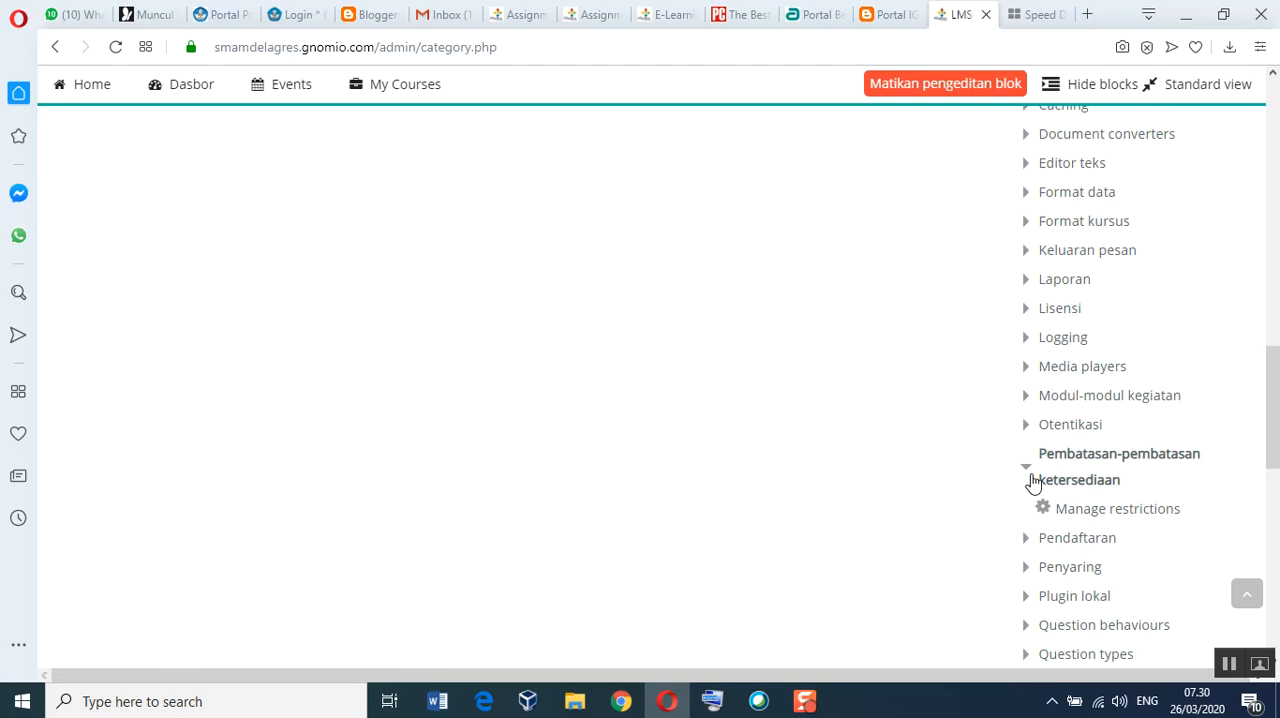
left_click(1029, 437)
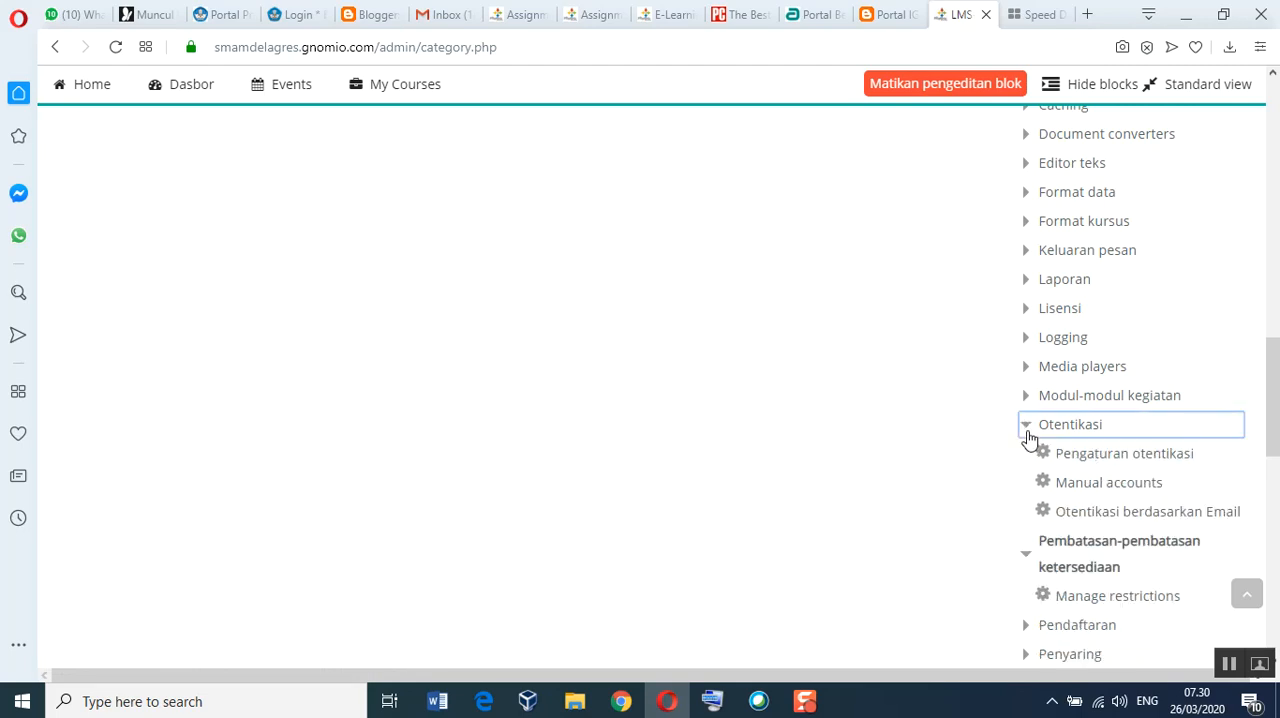
left_click(1071, 464)
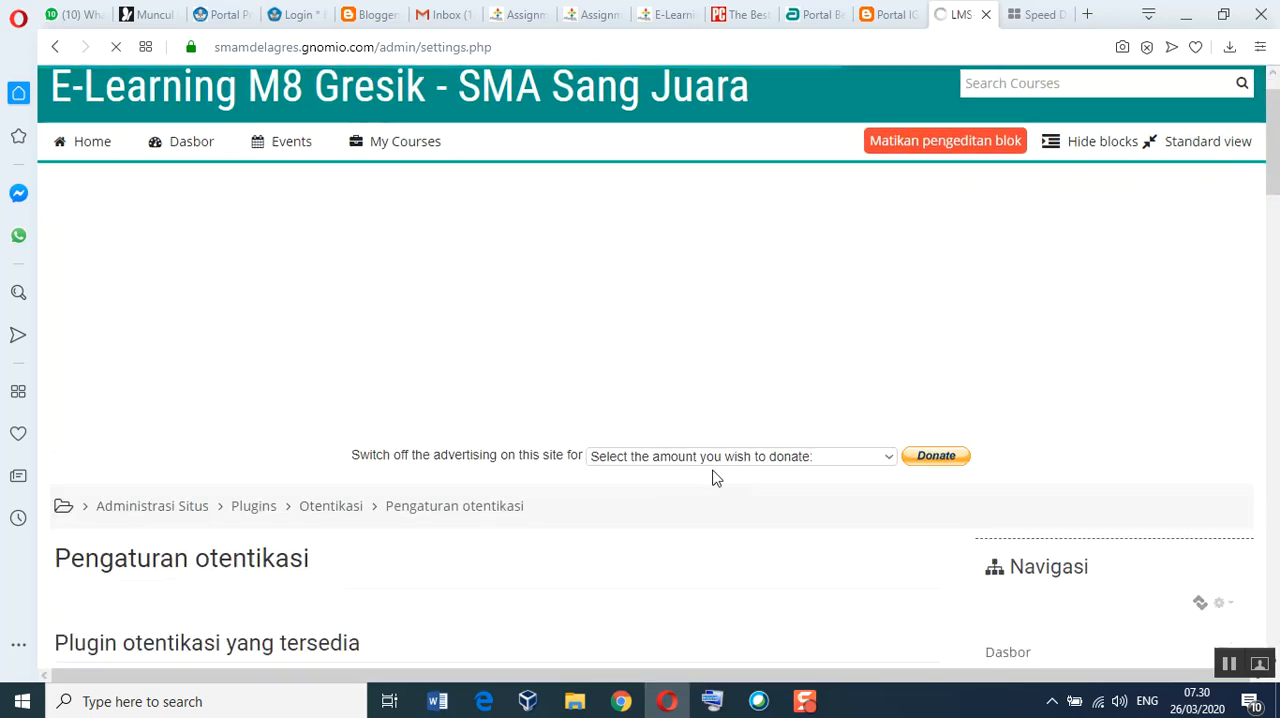
Step: Review the available authentication plugins and the Pengaturan Umum options, including self-registration, email login and account creation
scroll(713, 478, "down", 4)
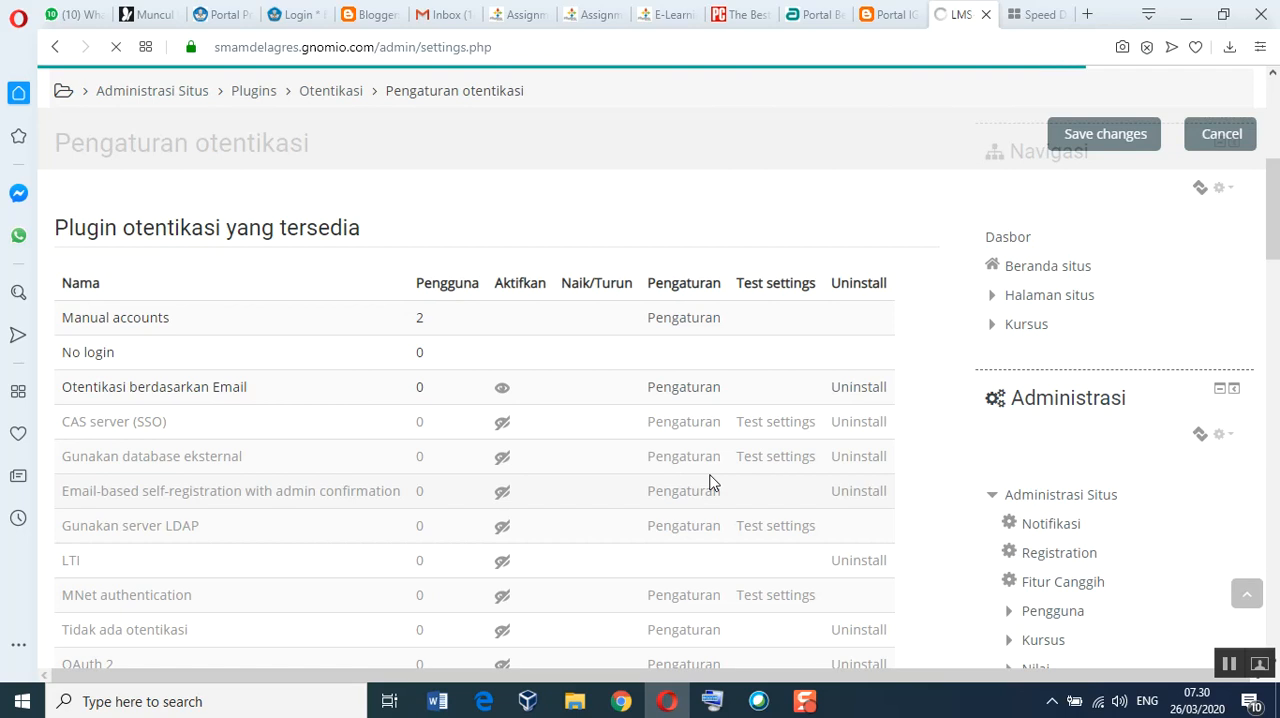
scroll(710, 482, "down", 5)
scroll(713, 481, "up", 3)
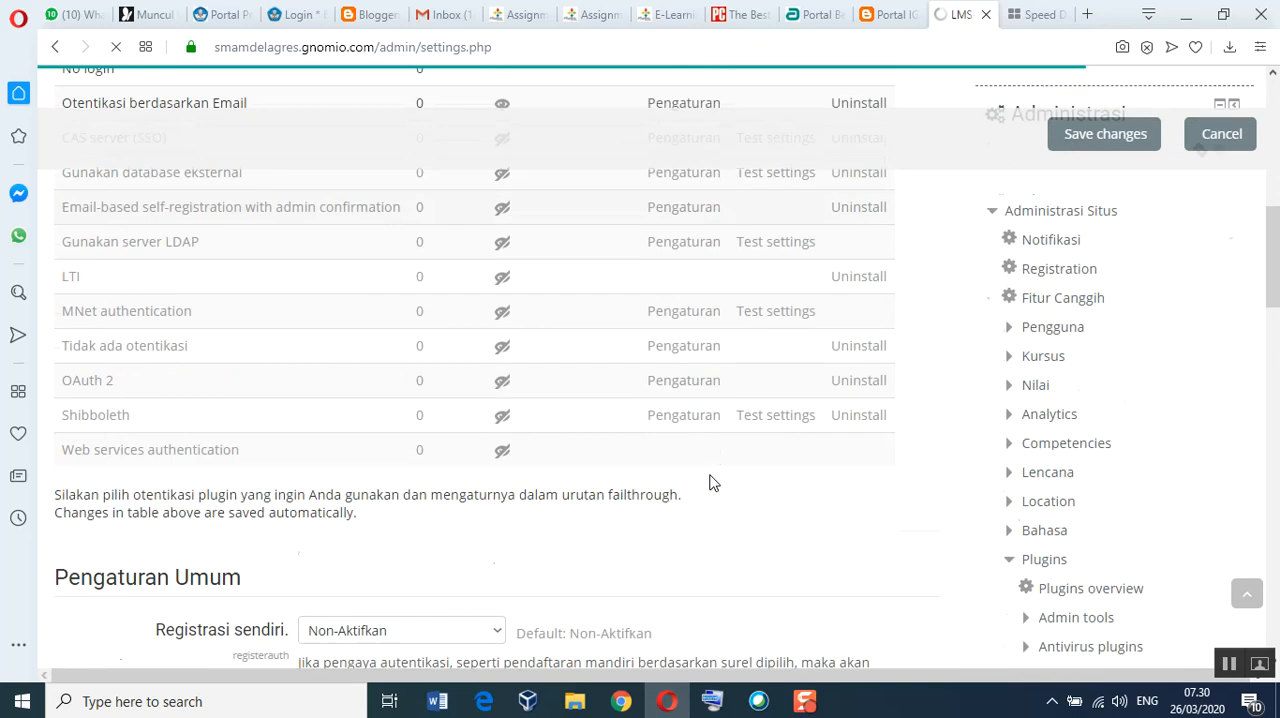
scroll(713, 481, "down", 4)
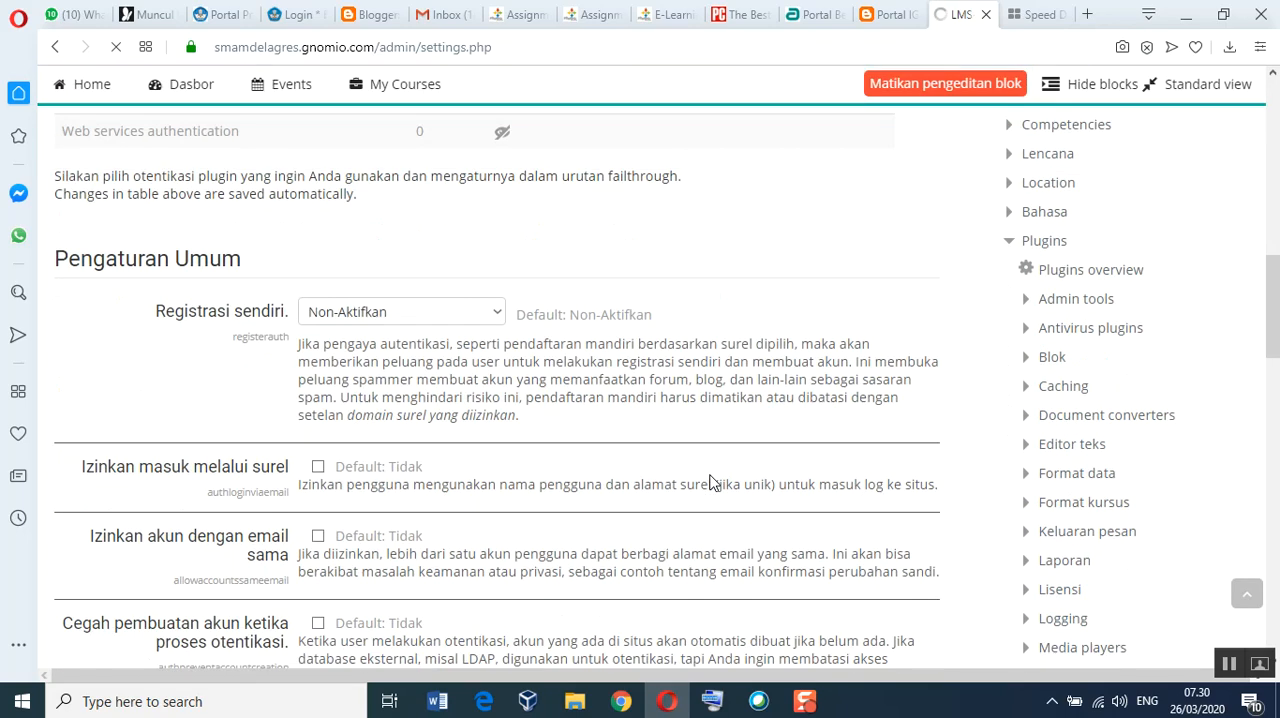
scroll(713, 483, "up", 1)
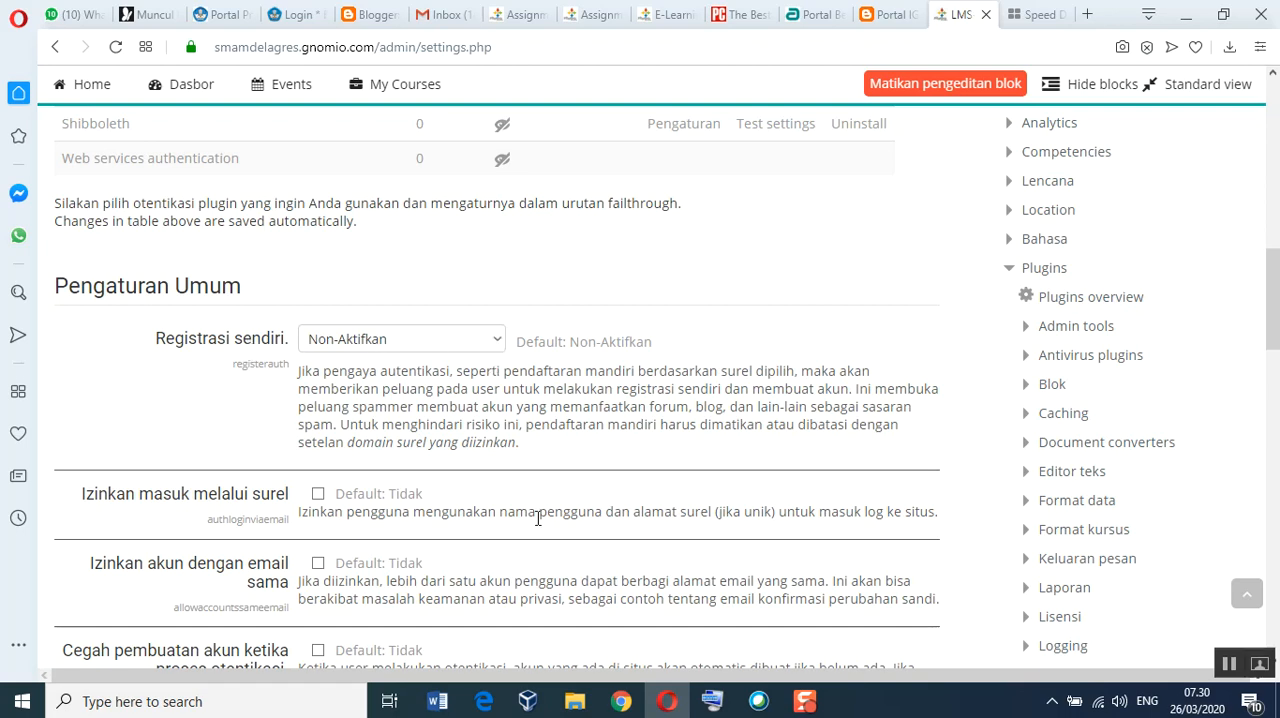
scroll(560, 537, "down", 2)
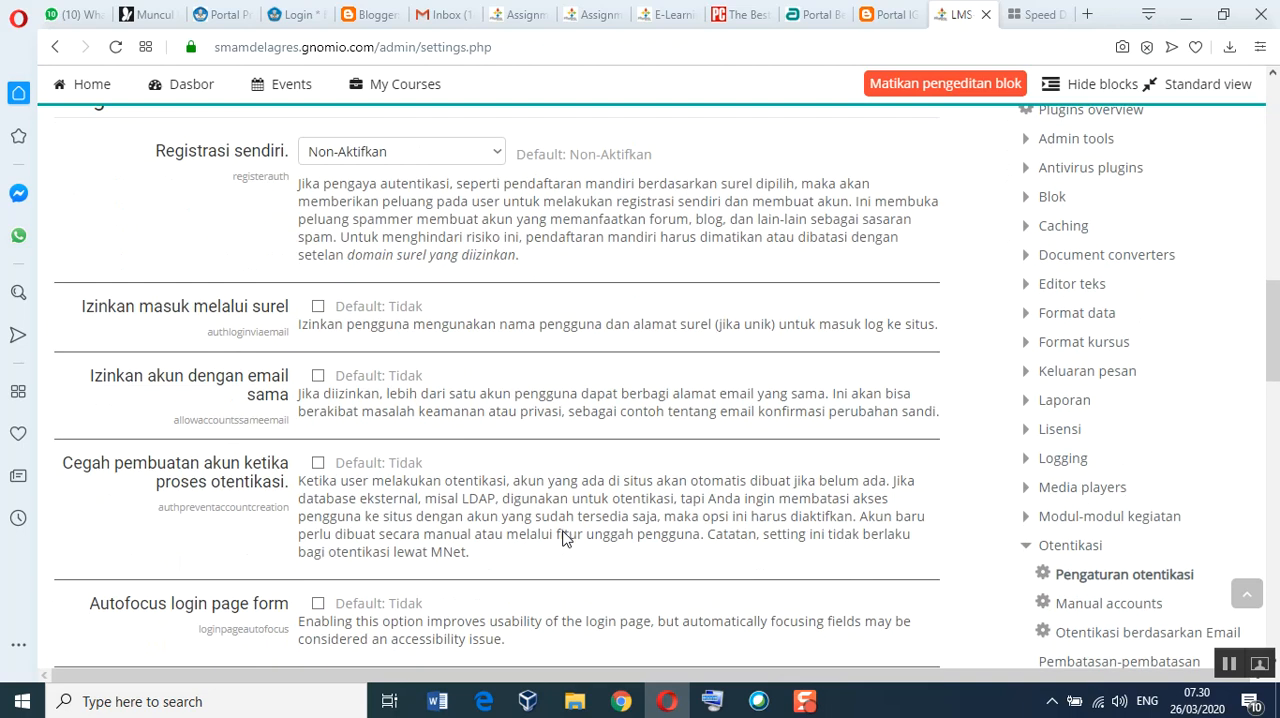
scroll(563, 533, "down", 1)
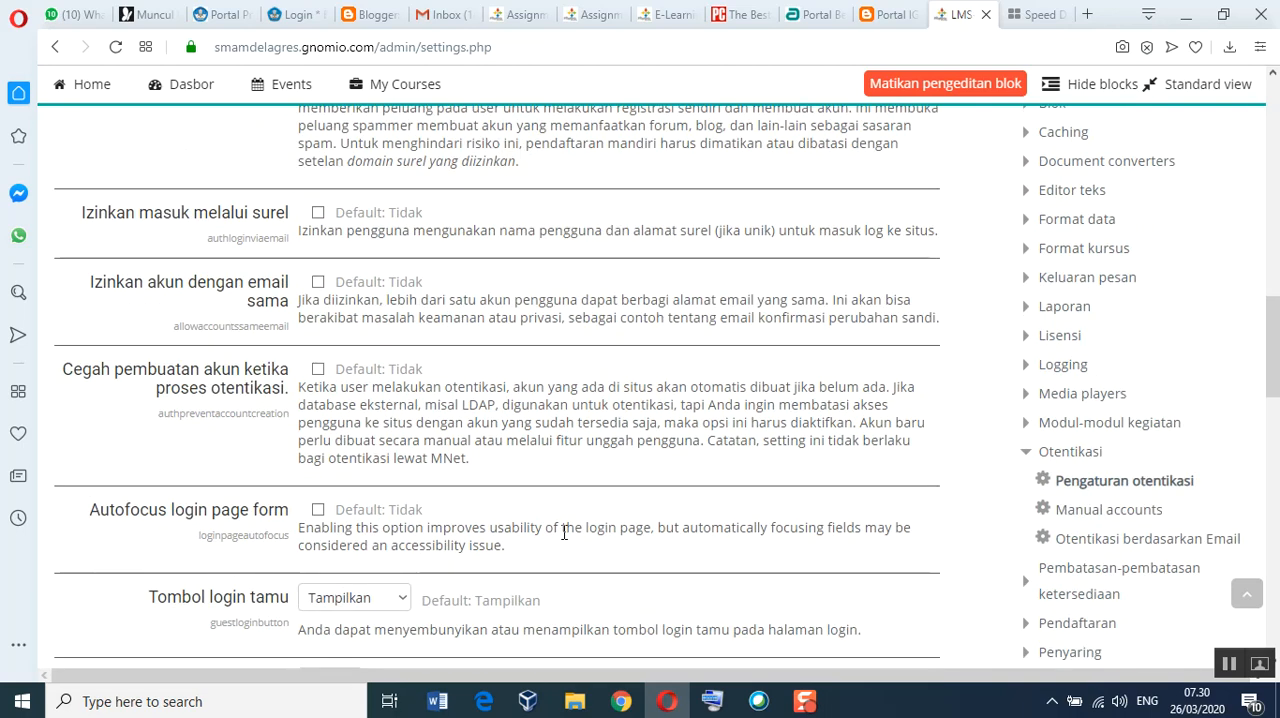
Step: Set Tombol login tamu to Sembunyikan in the authentication settings
scroll(320, 533, "down", 1)
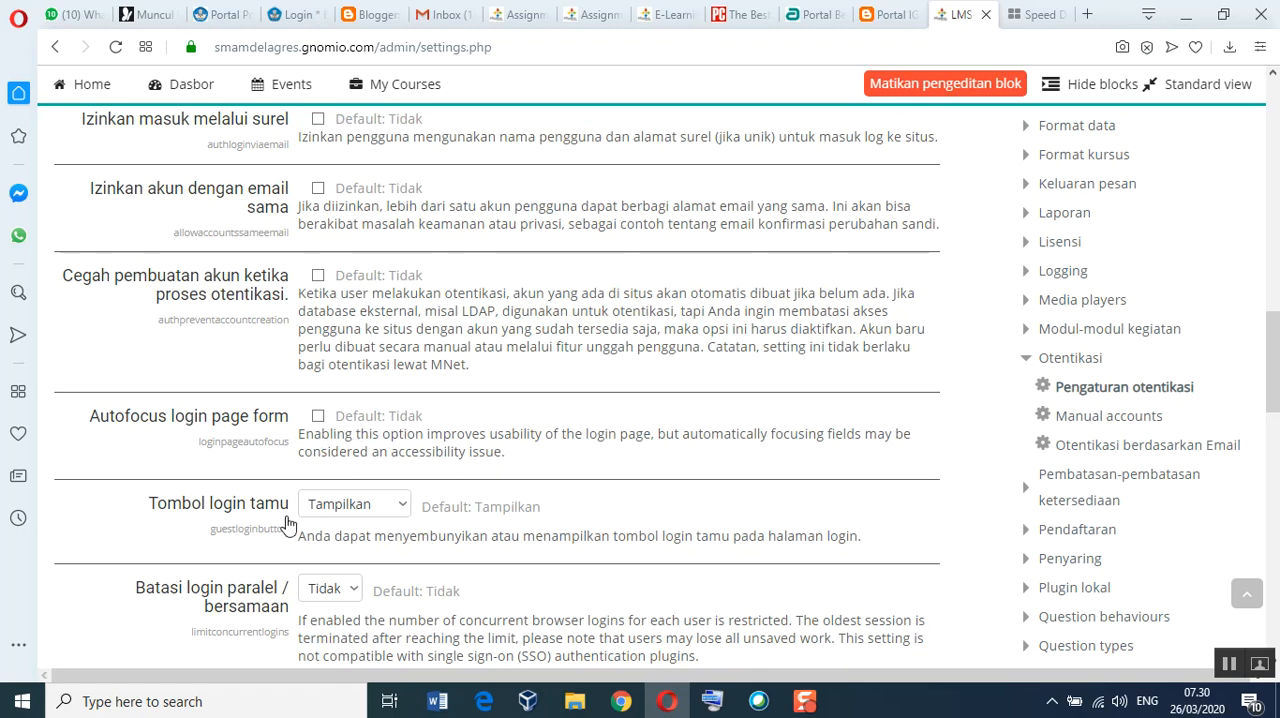
left_click(403, 510)
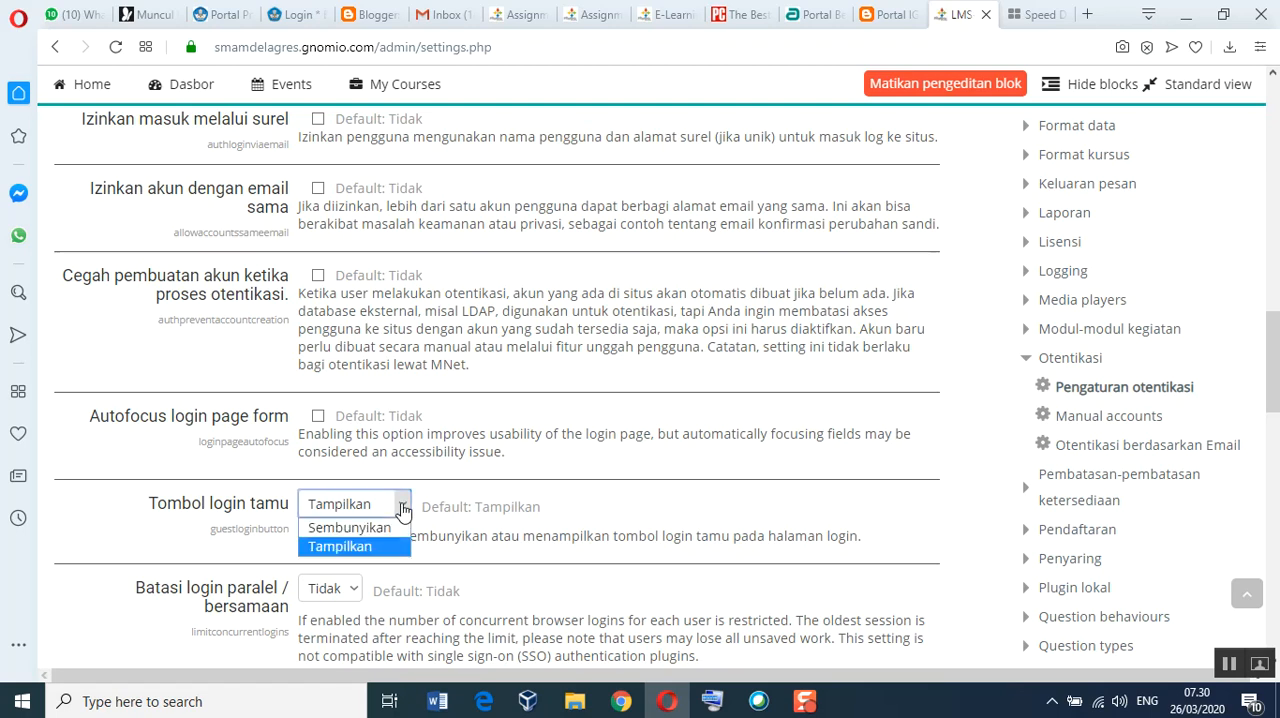
left_click(350, 527)
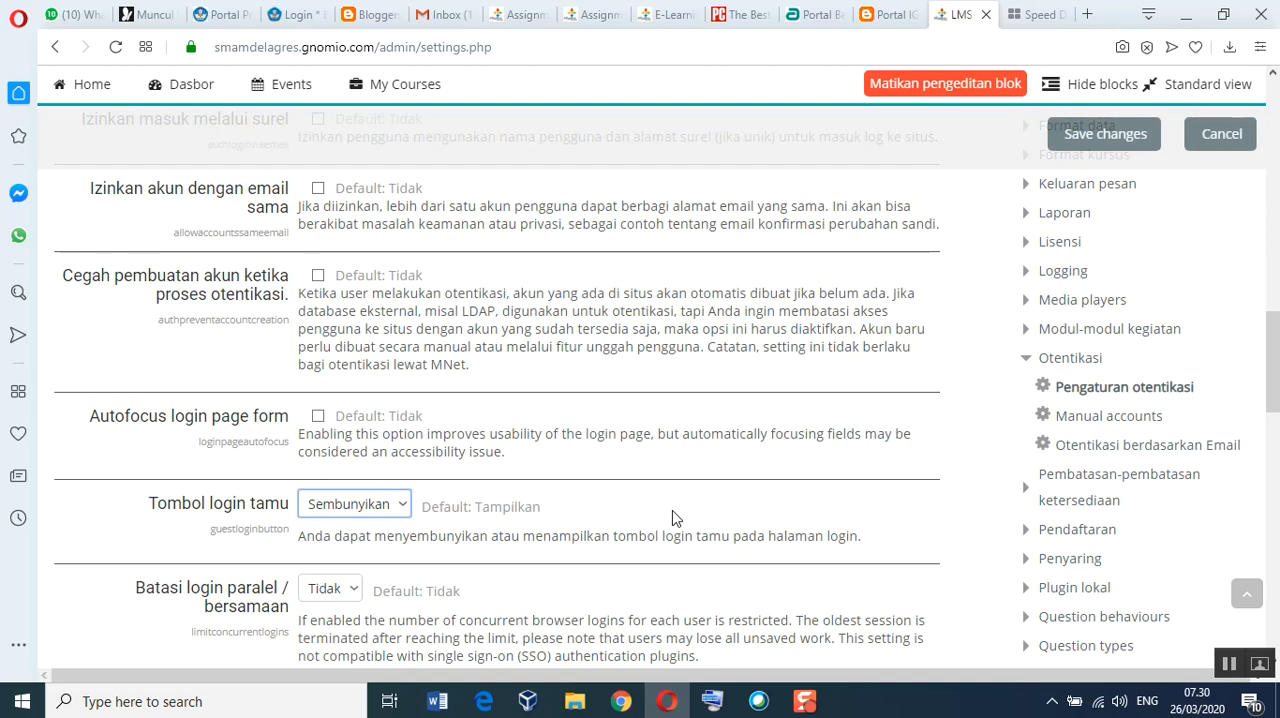
scroll(672, 518, "down", 2)
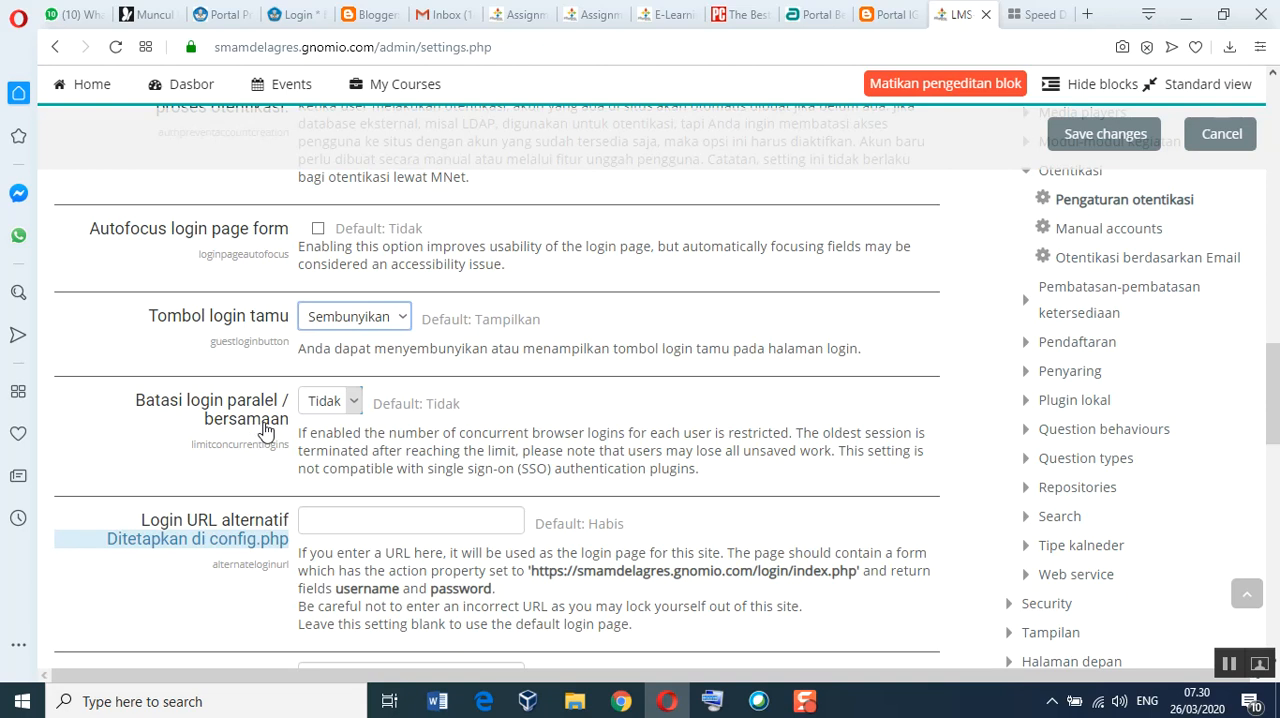
Step: Try a limit of 1 for Batasi login paralel / bersamaan and set it back to Tidak
left_click(354, 401)
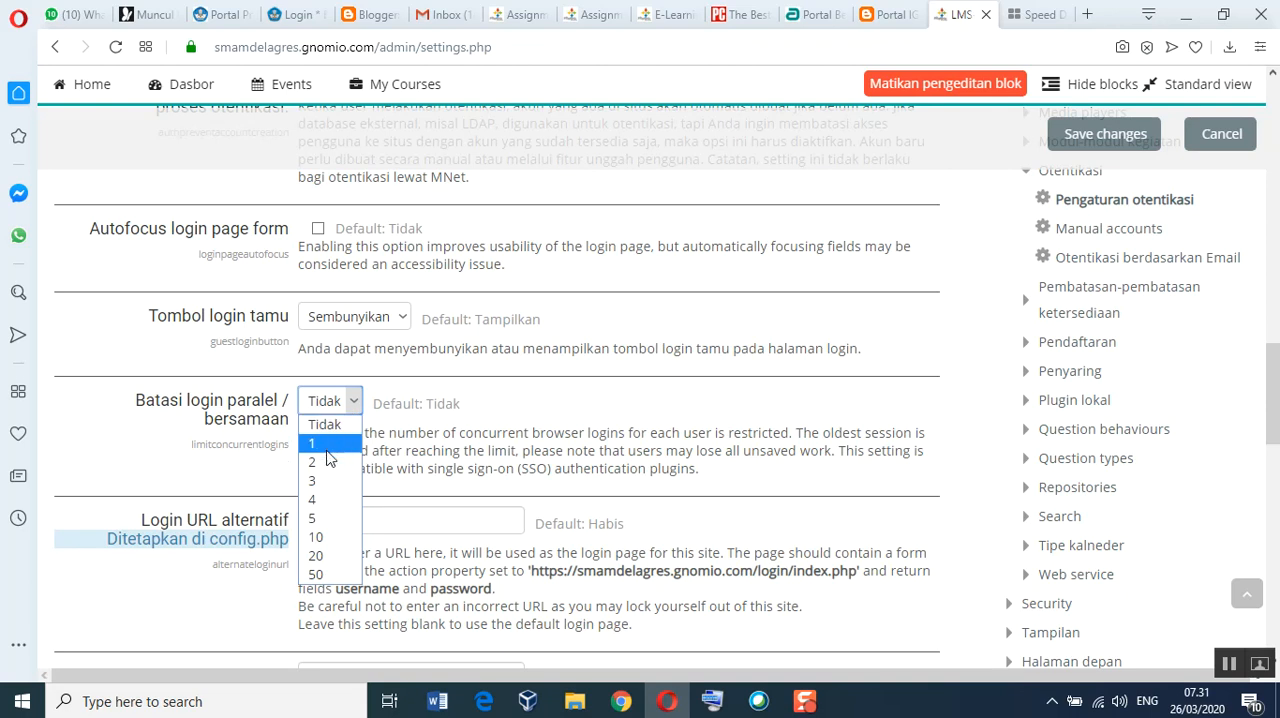
left_click(322, 446)
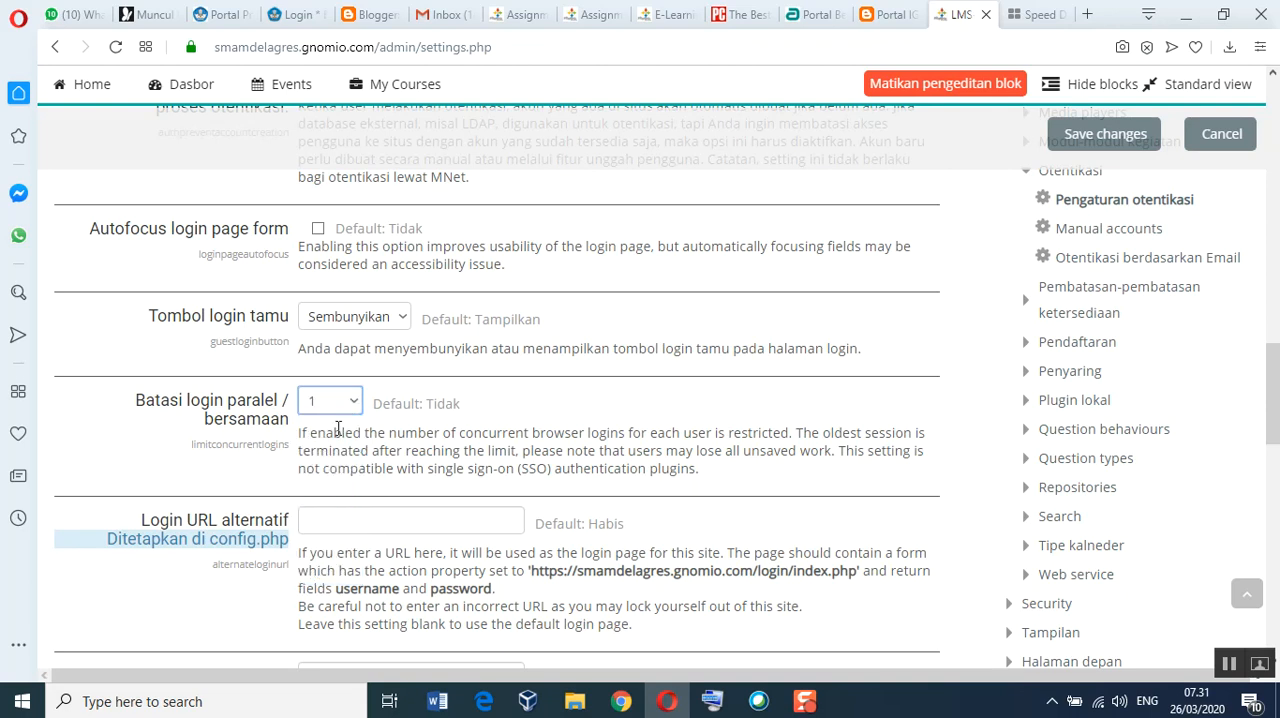
left_click(347, 402)
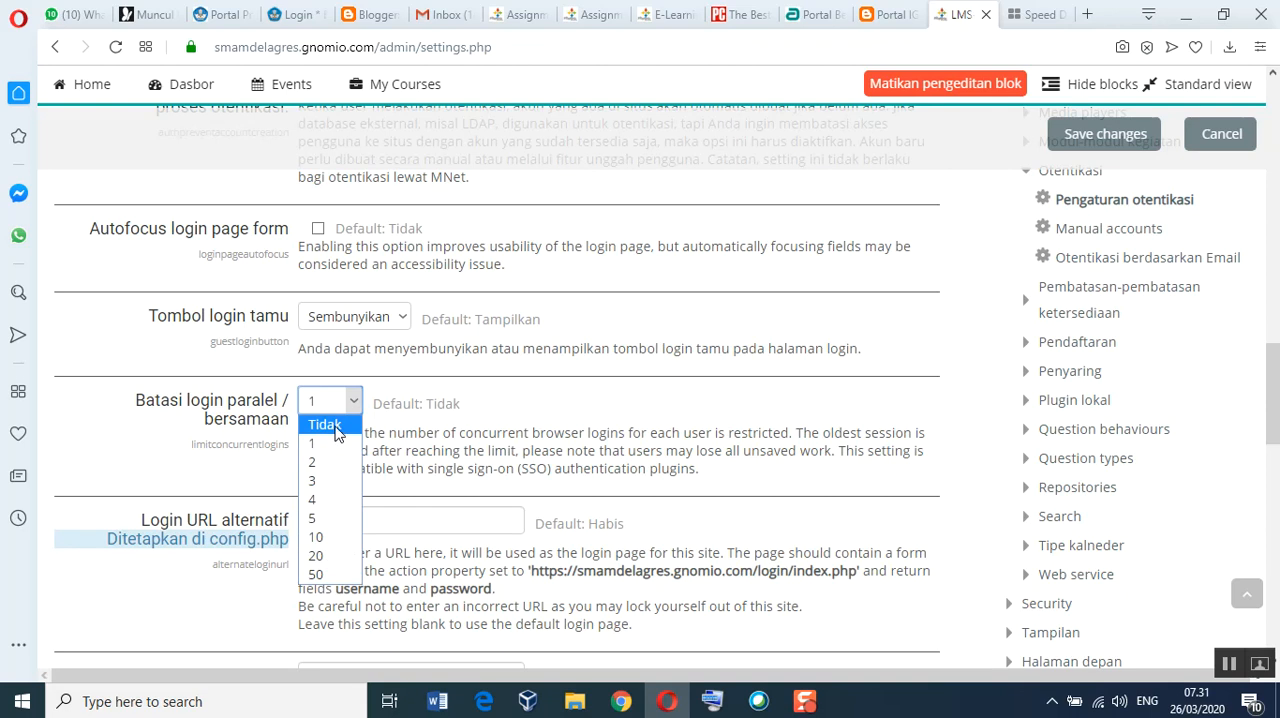
left_click(335, 430)
Step: Save the changes to the Pengaturan otentikasi page and check the reloaded page
scroll(505, 418, "down", 6)
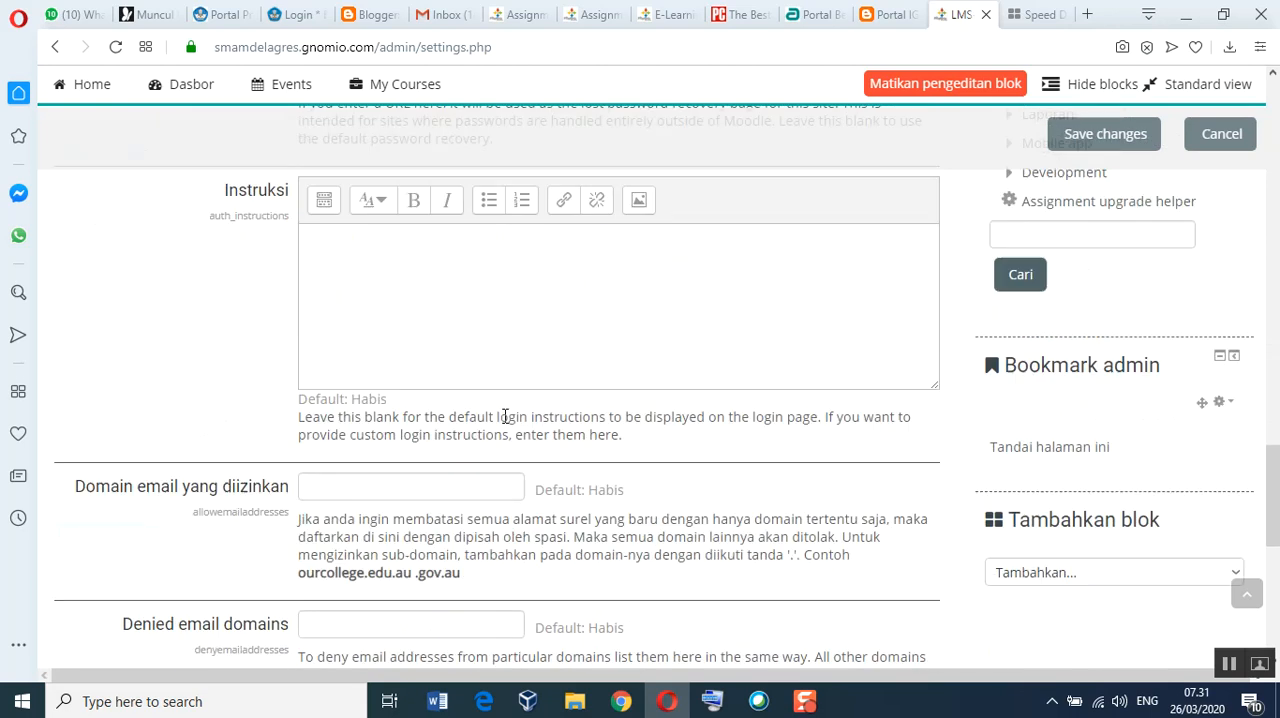
scroll(505, 418, "down", 7)
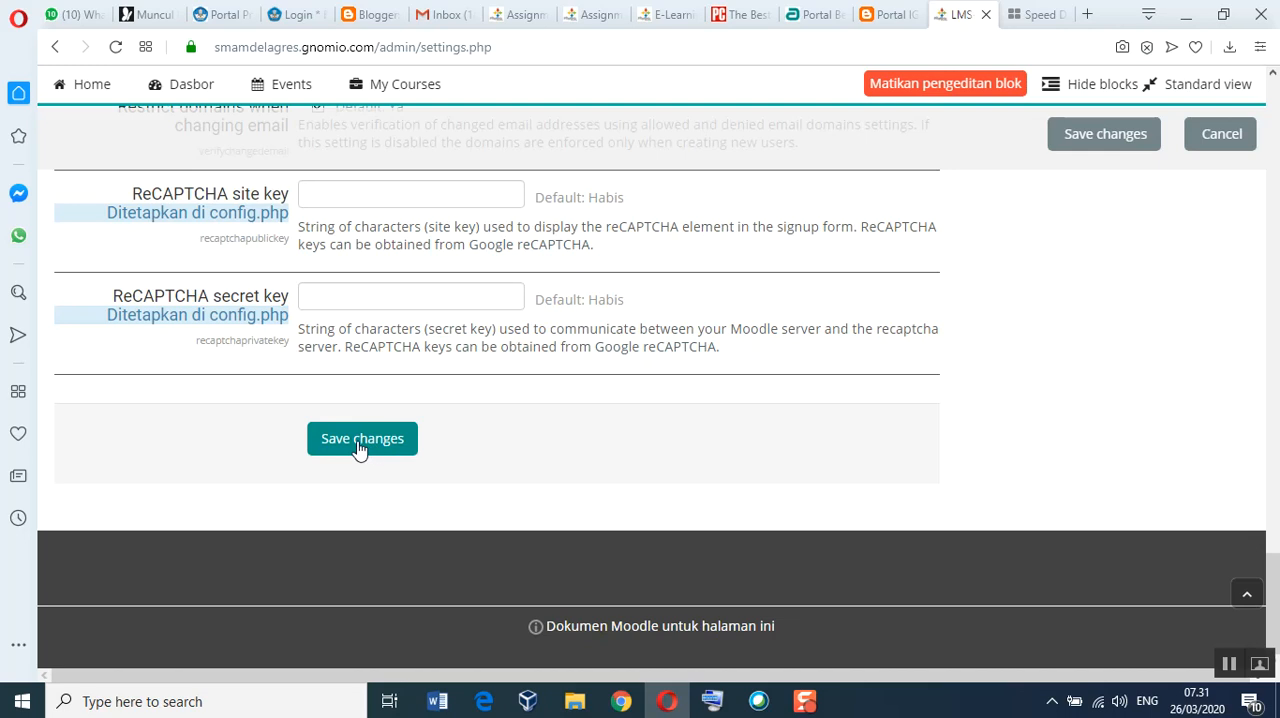
left_click(359, 448)
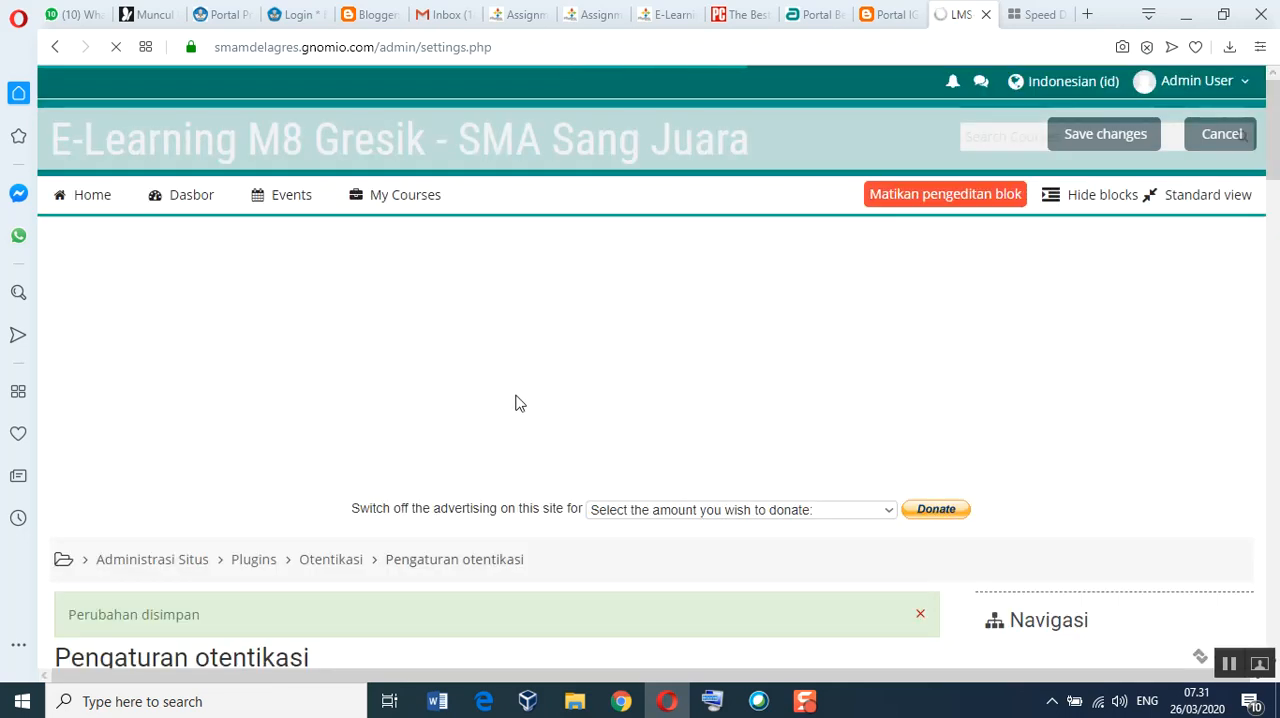
scroll(515, 403, "down", 5)
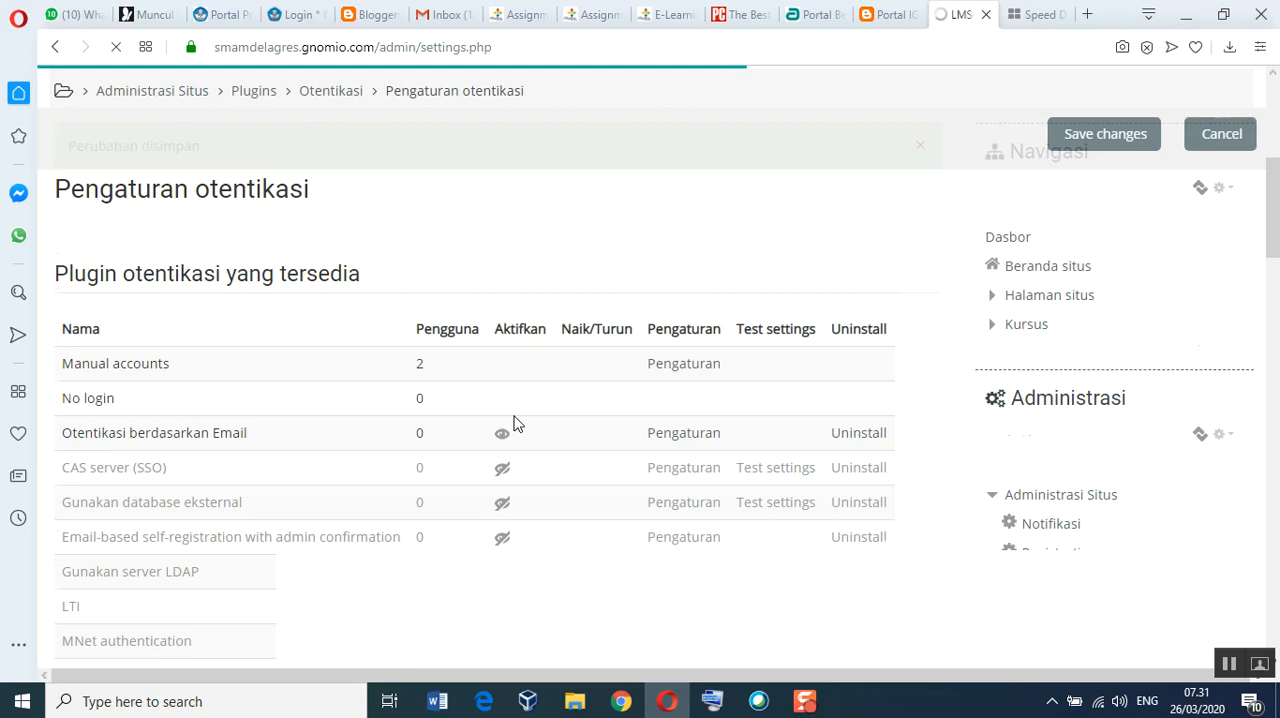
scroll(515, 423, "down", 2)
scroll(509, 429, "up", 6)
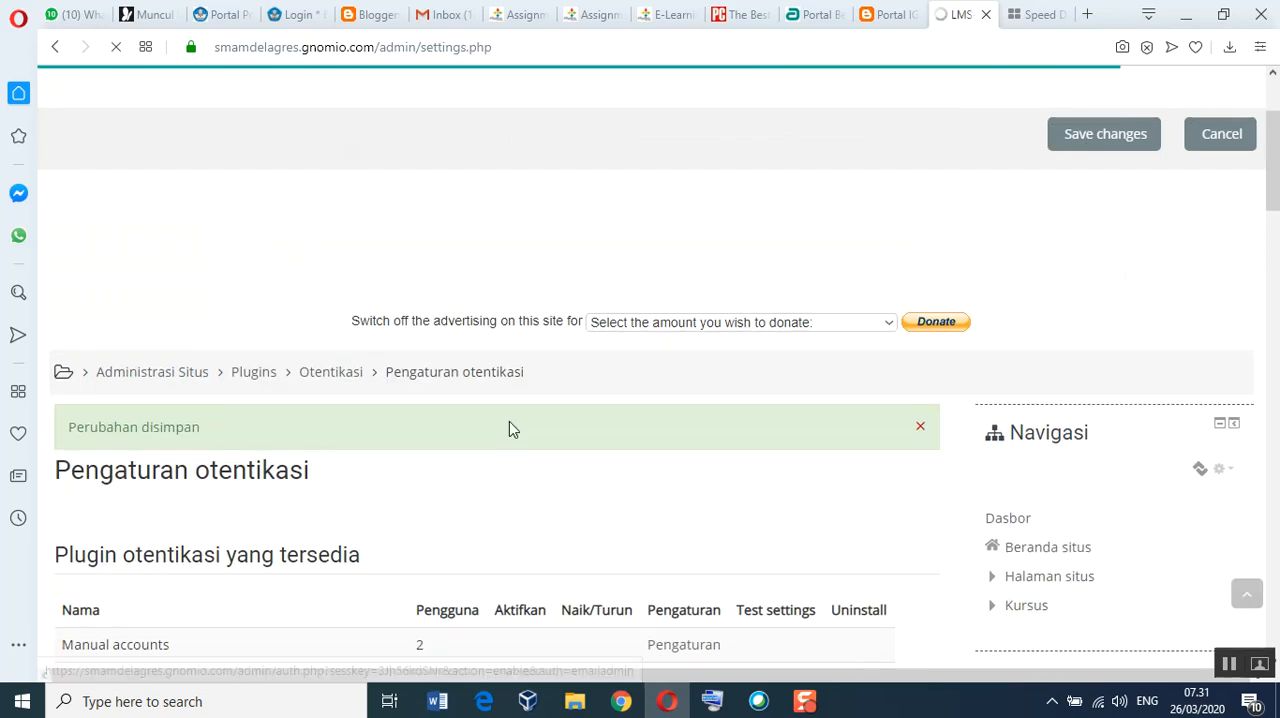